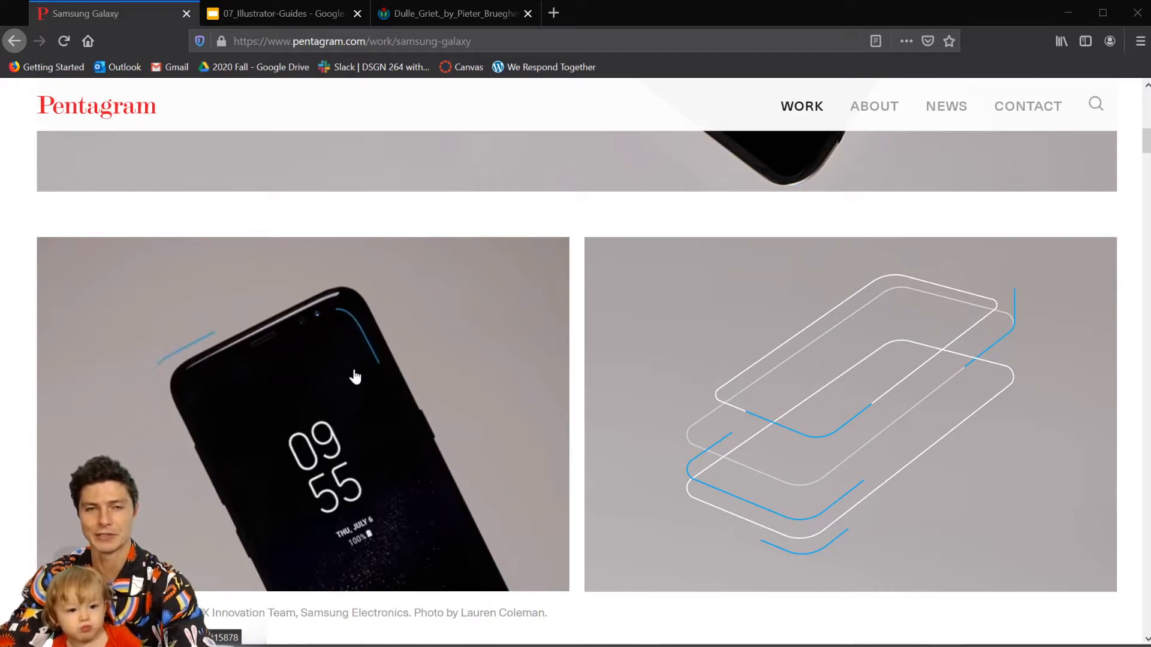
Step: Examine the Samsung Galaxy case study's phone images, line icons and the grid constructions behind the clock and envelope icons
scroll(355, 378, up, 2)
scroll(354, 379, down, 4)
scroll(342, 379, down, 9)
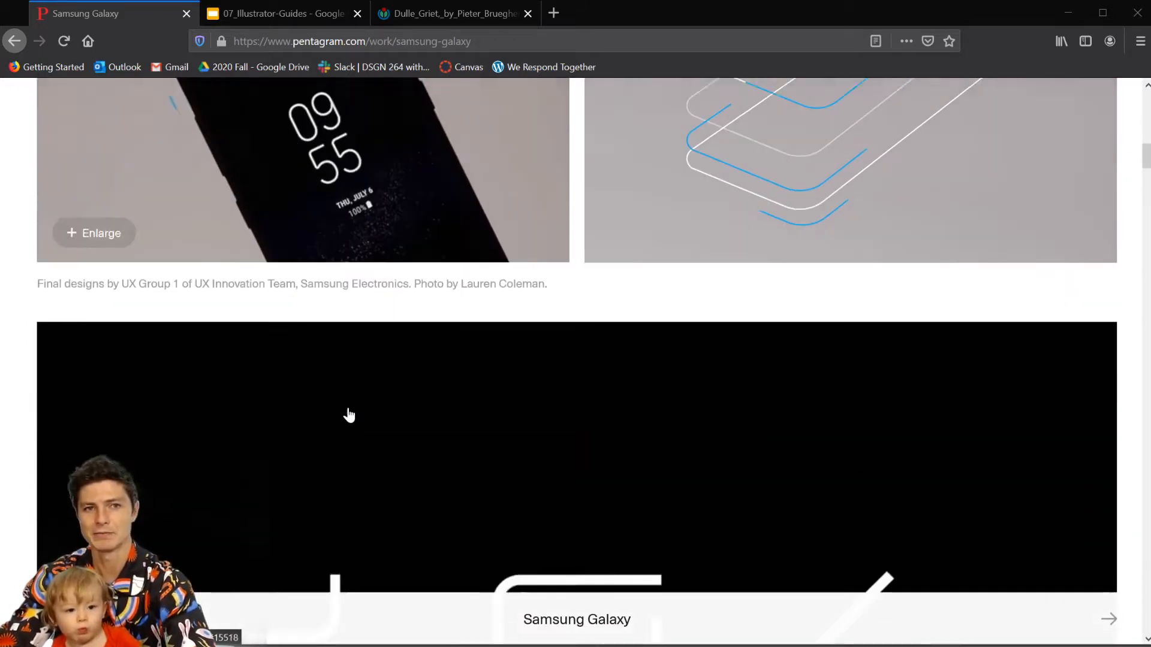
scroll(460, 422, down, 5)
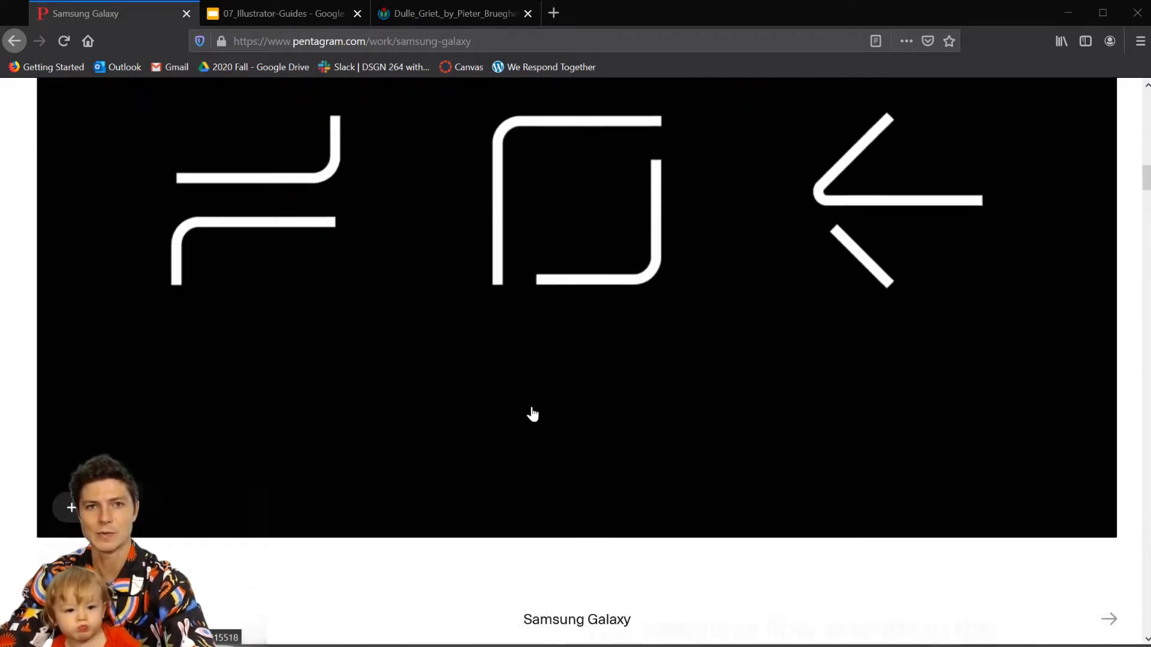
scroll(510, 402, down, 8)
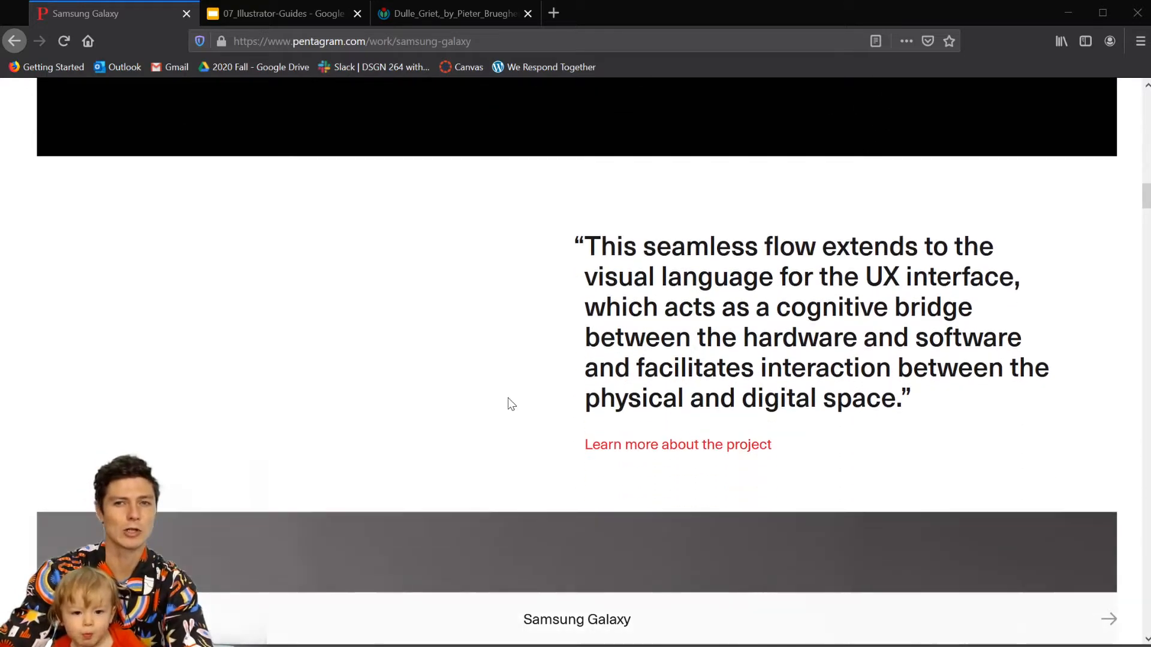
scroll(487, 408, down, 6)
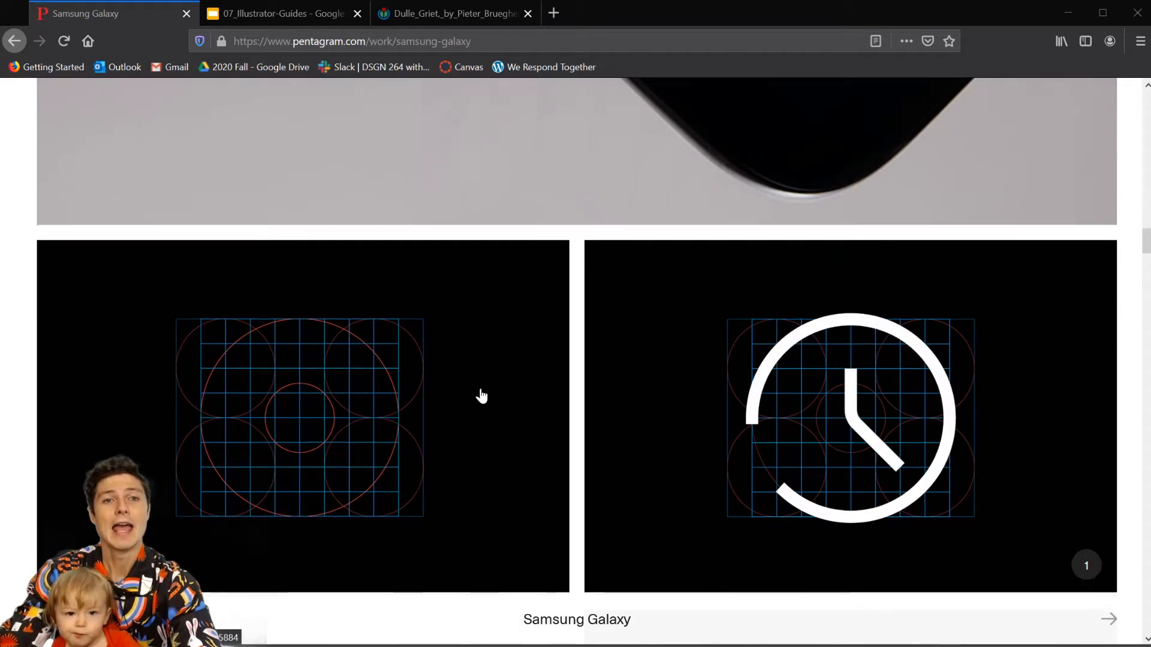
scroll(482, 395, down, 3)
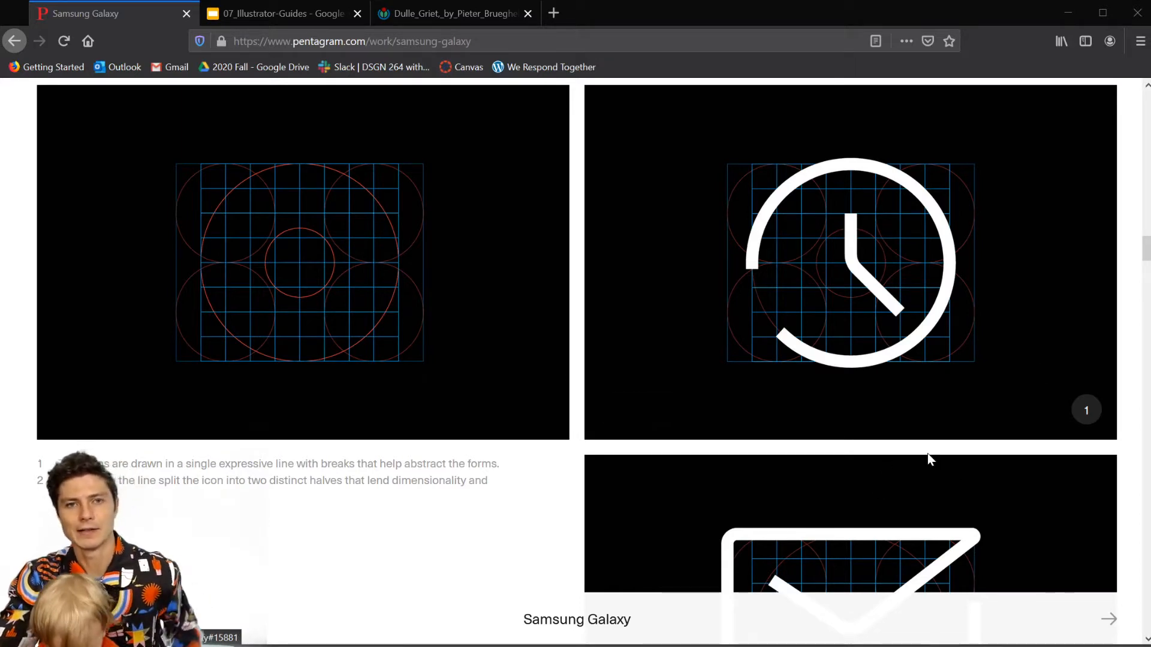
scroll(779, 357, down, 1)
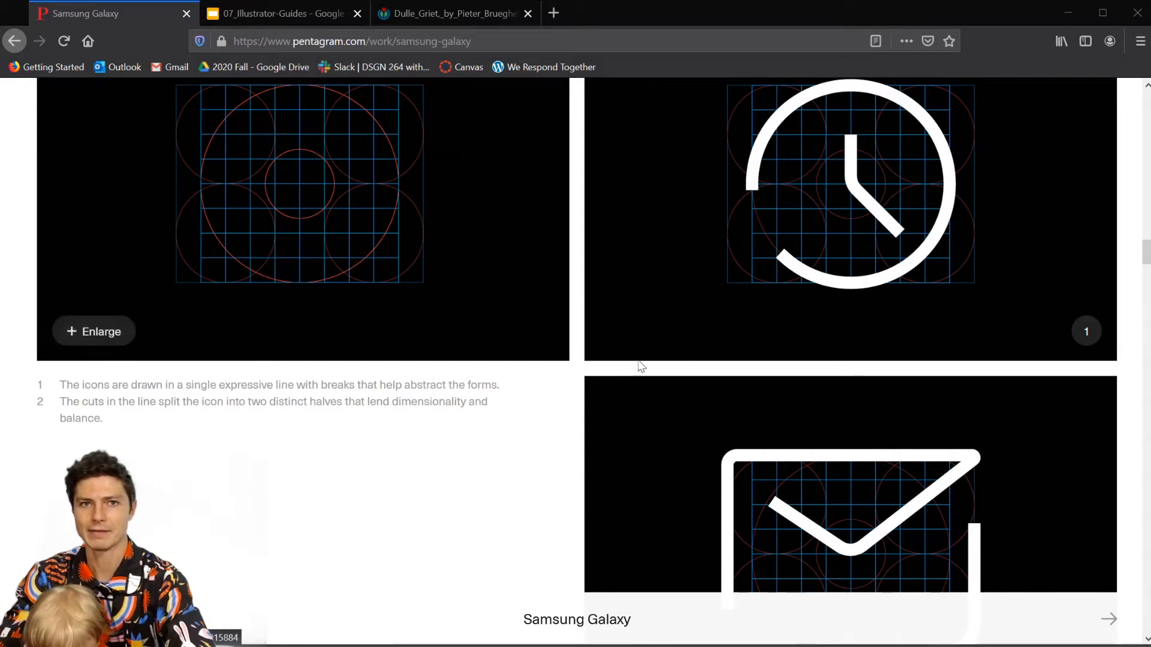
scroll(809, 375, up, 1)
scroll(809, 377, down, 2)
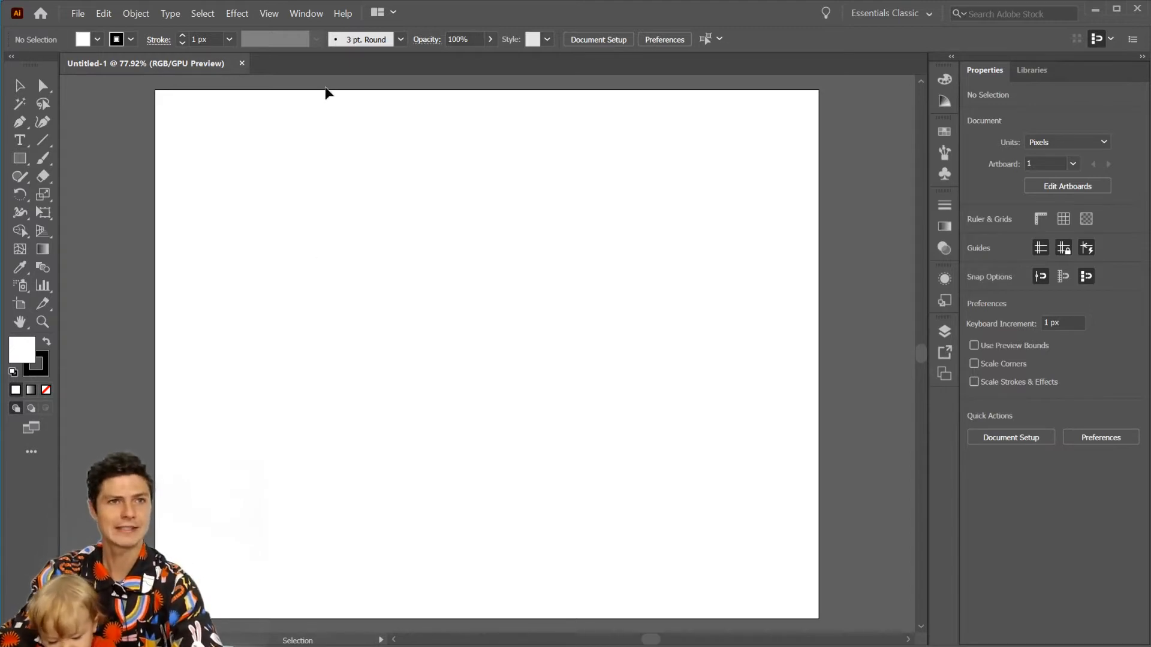
click(269, 14)
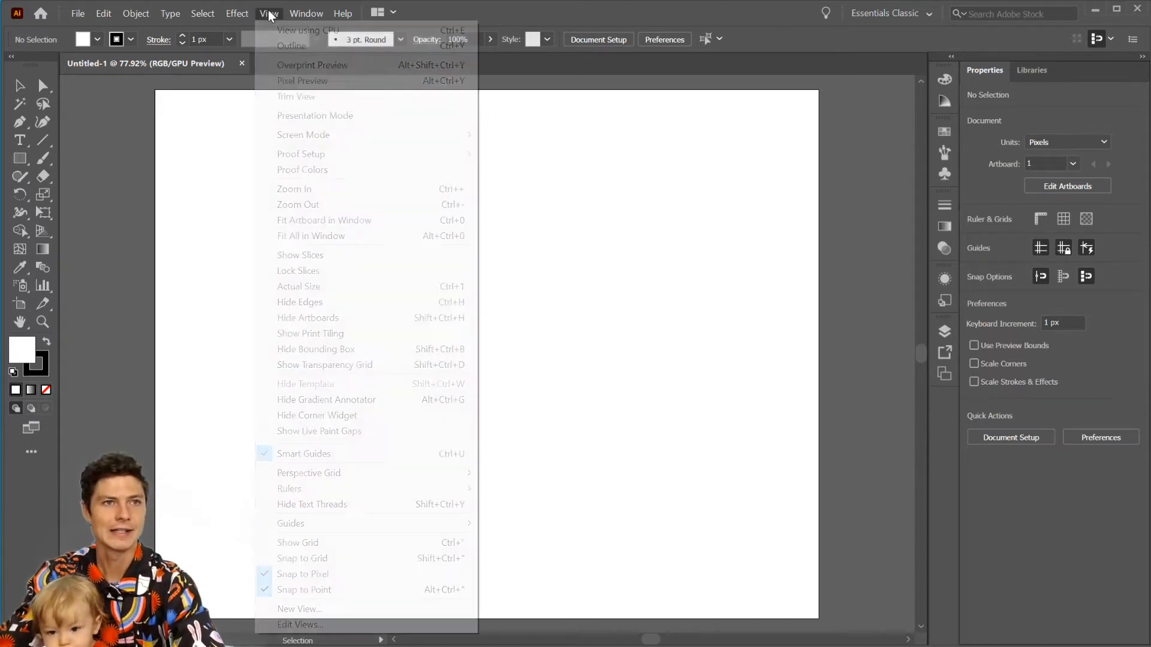
mouse_move(342, 527)
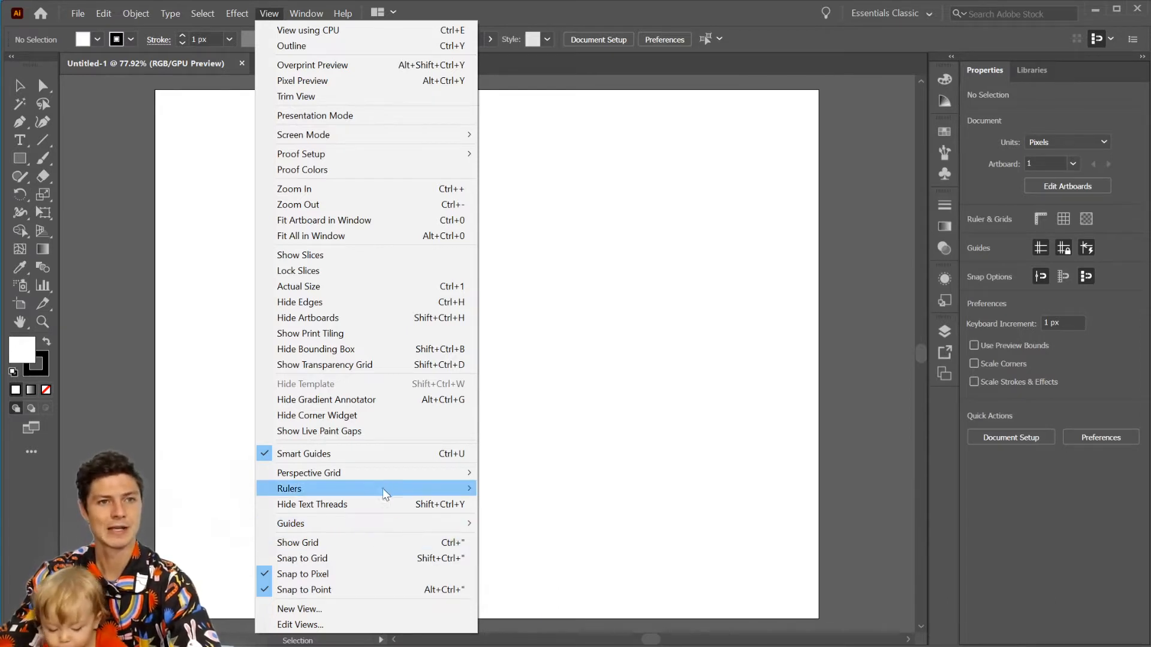
click(556, 355)
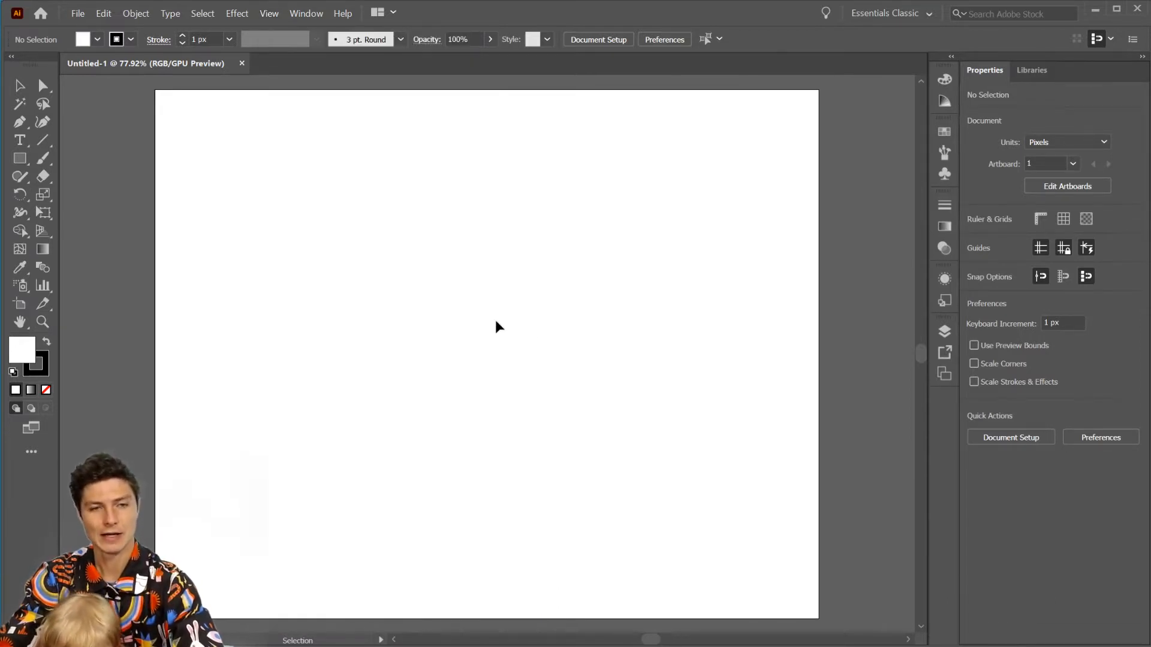
Step: Try drawing a square of about 346 px on the artboard, and undo it
key(m)
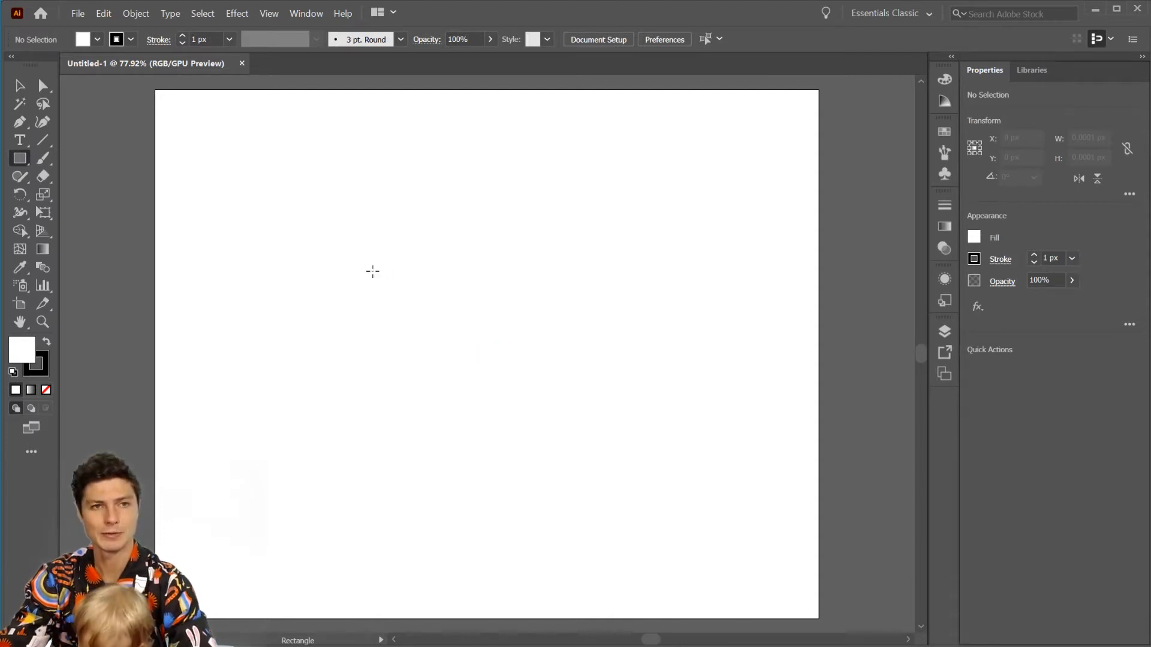
drag(269, 188, 566, 384)
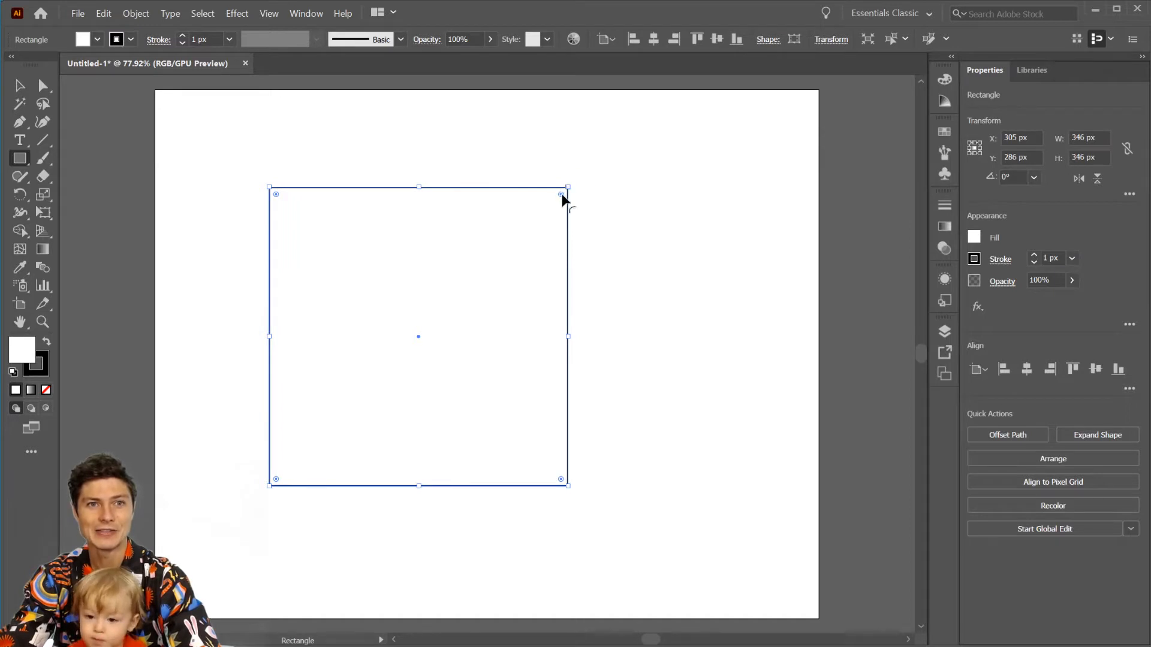
key(ctrl+z)
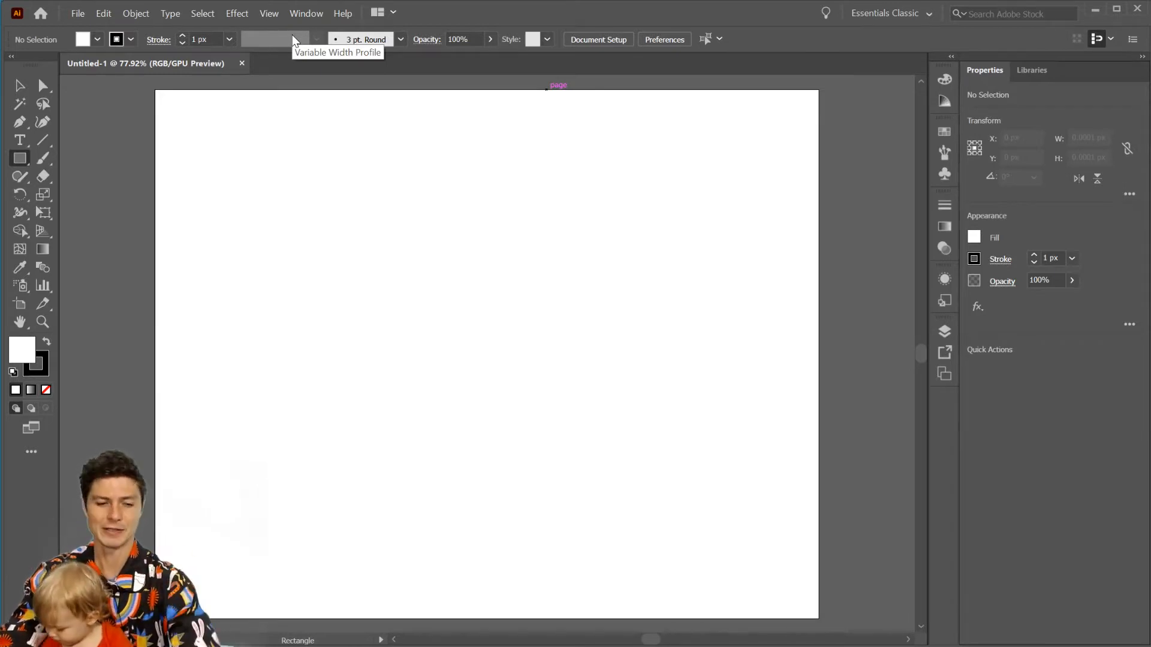
Step: Turn on the document grid so it covers the artboard
click(264, 16)
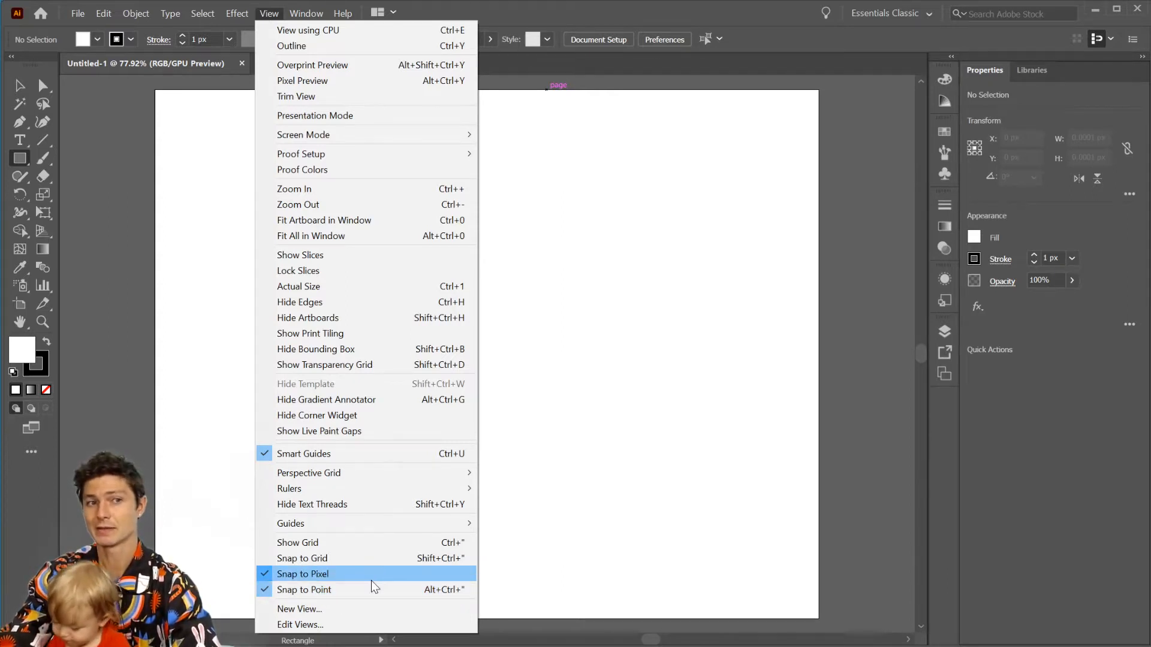
click(346, 544)
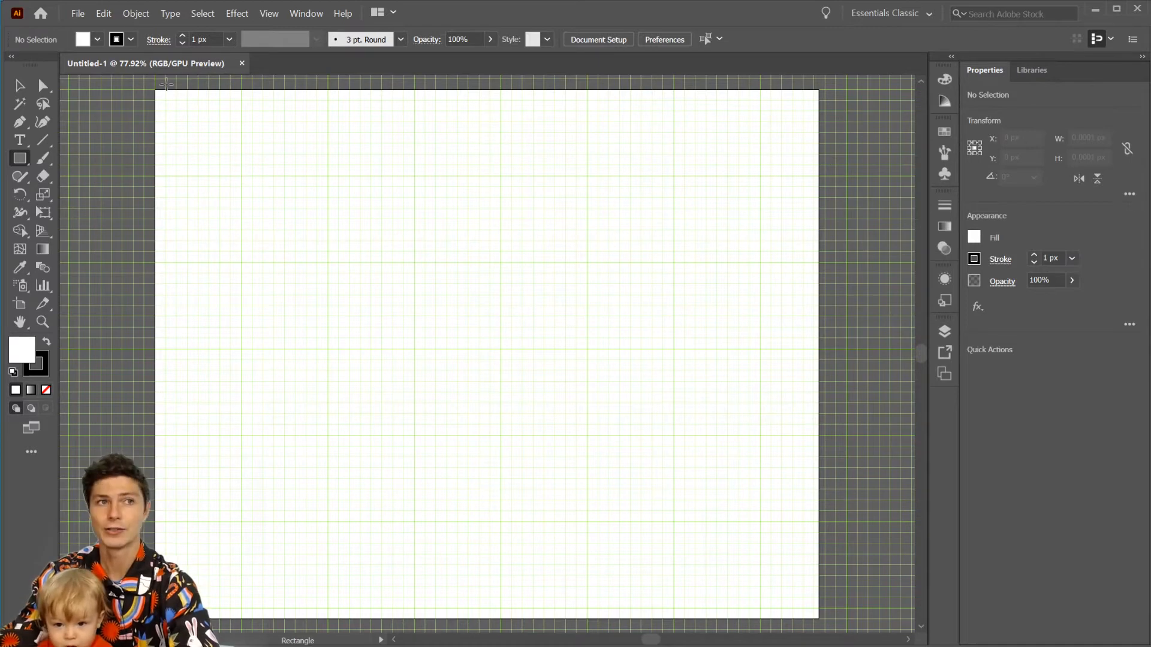
Step: Set the grid's gridline spacing to 50 px in the Guides & Grid preferences, keeping the guide color as it is
click(104, 14)
mouse_move(153, 456)
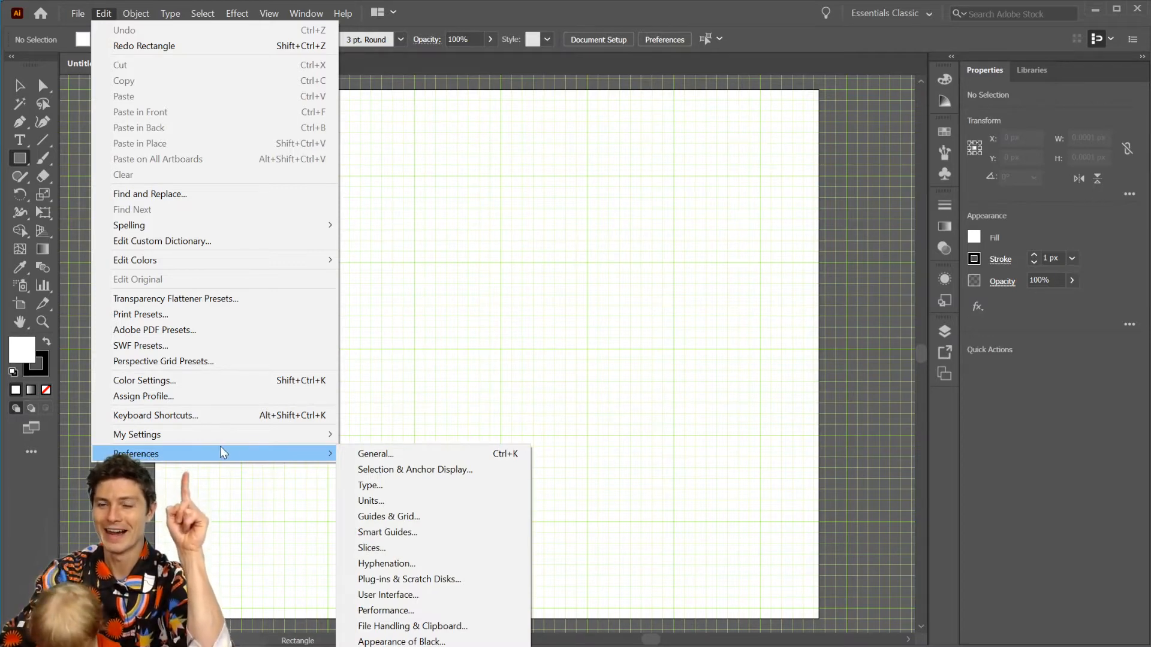
click(410, 521)
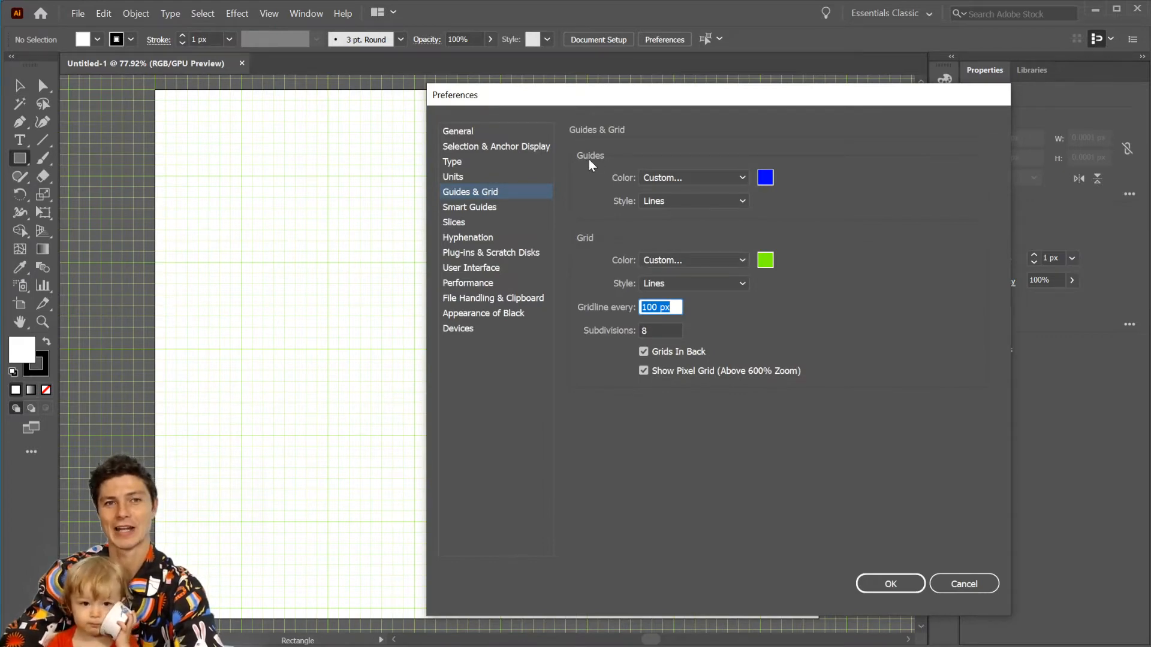
click(766, 179)
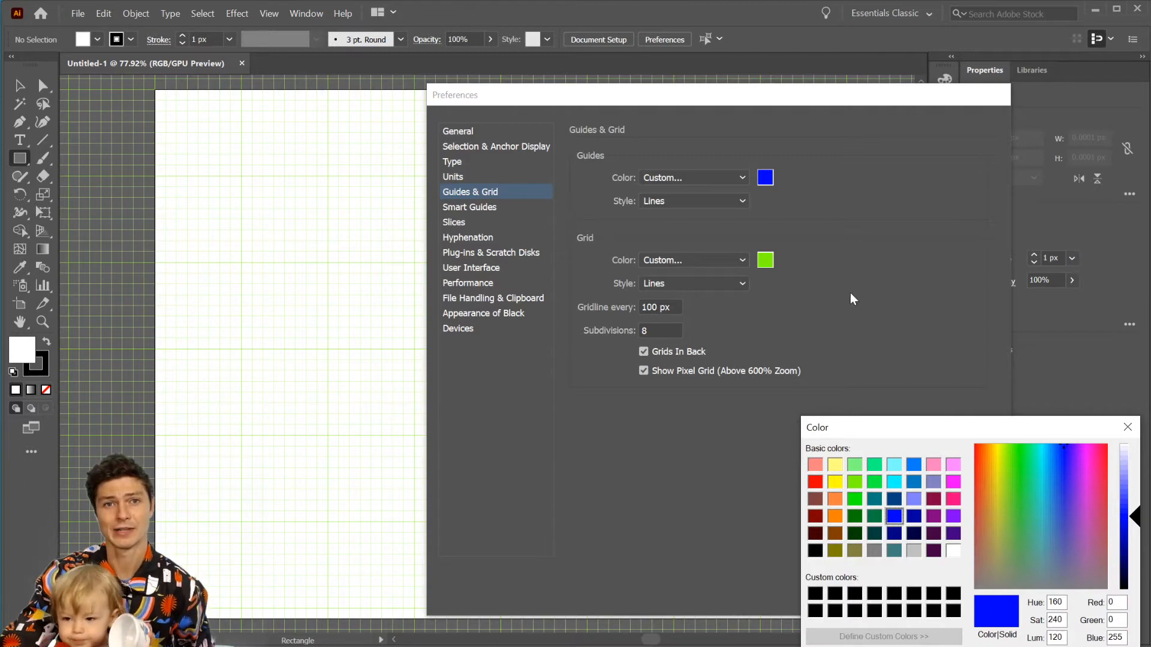
click(832, 646)
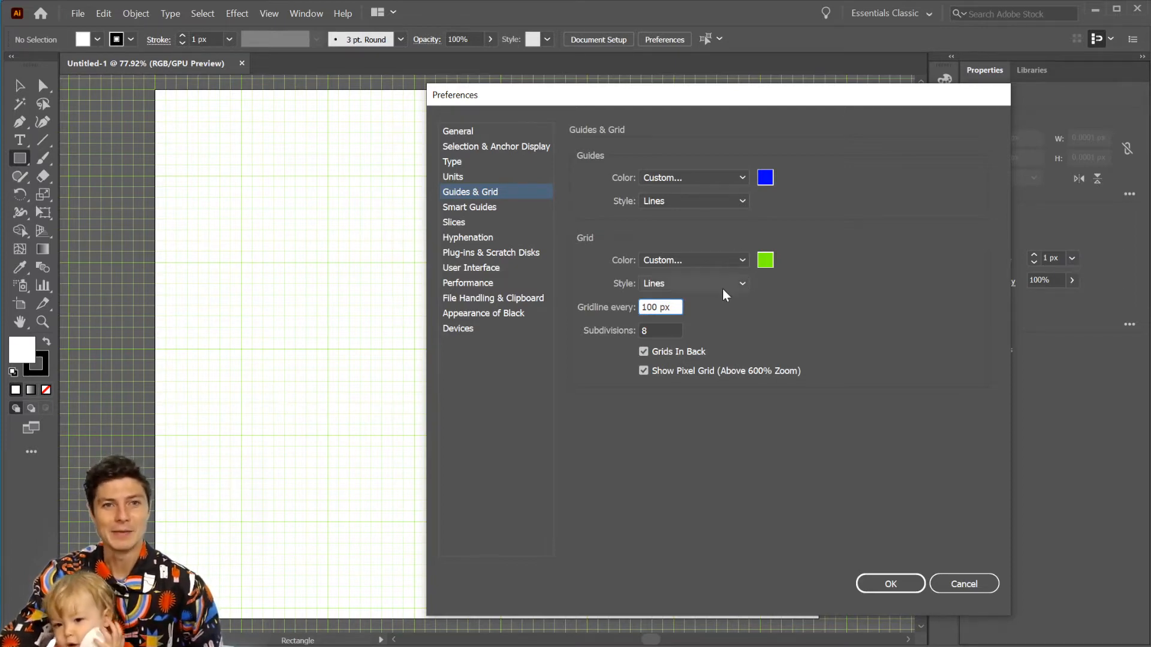
drag(670, 307, 531, 291)
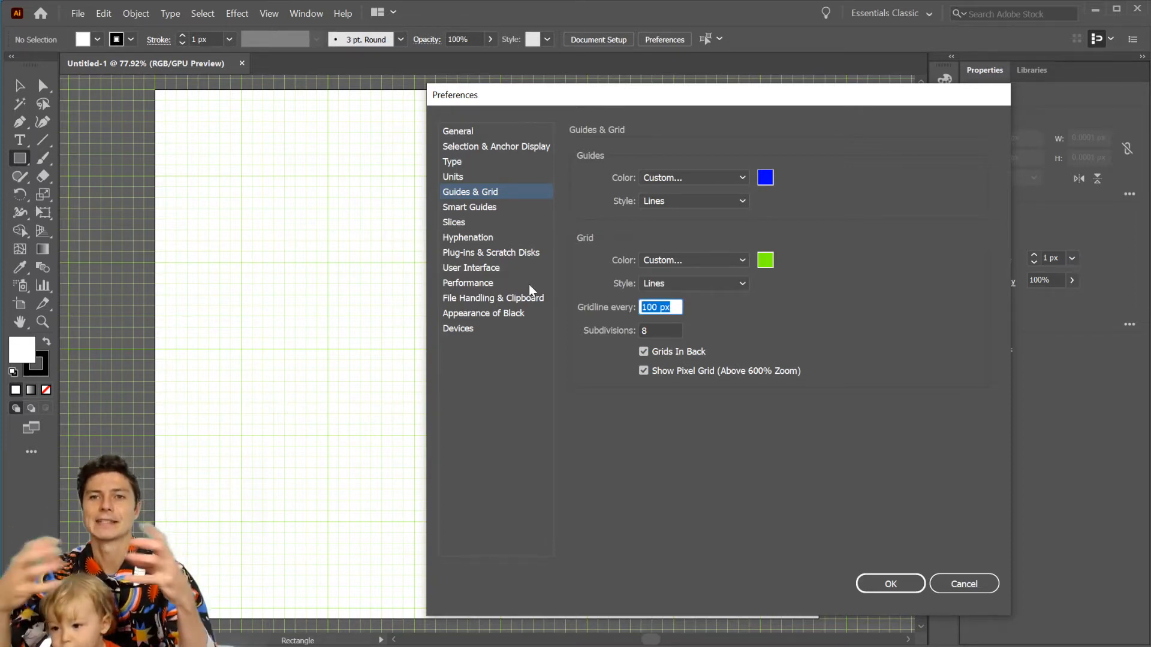
text(50)
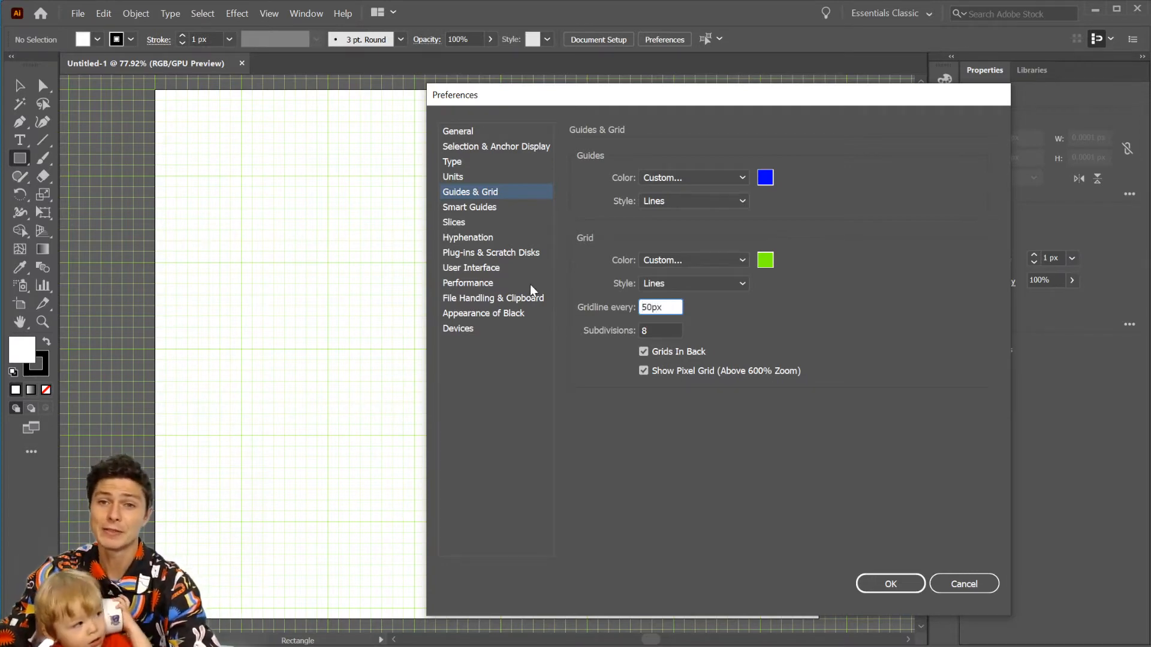
click(890, 583)
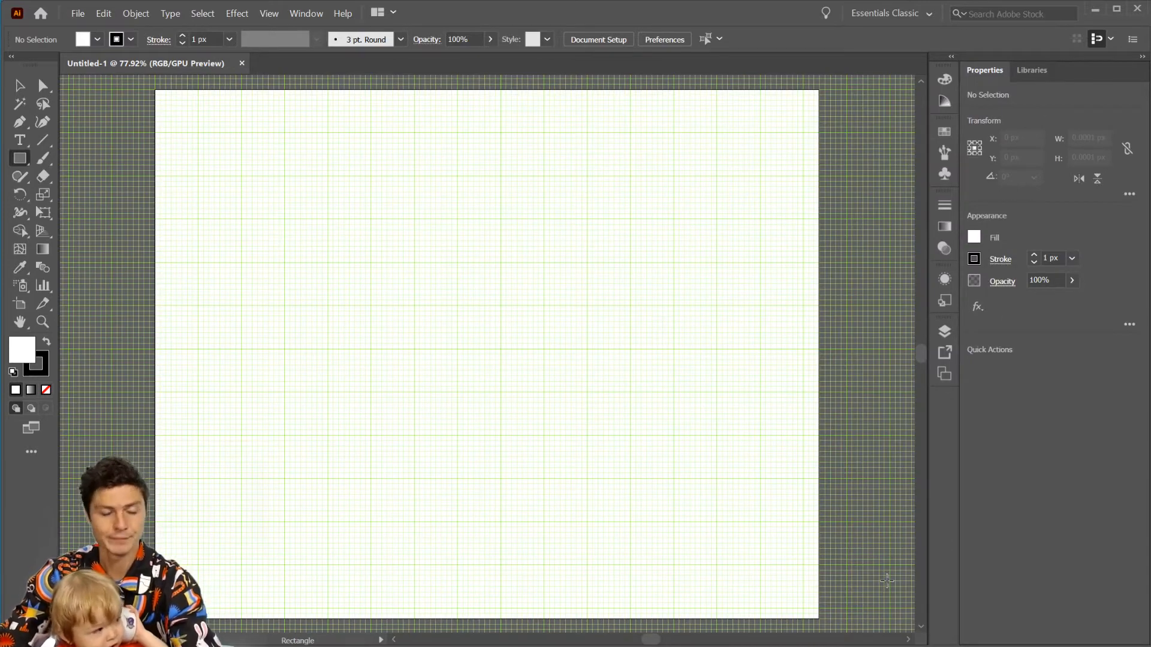
Step: Set the gridline spacing to 200 px in the Guides & Grid preferences
click(97, 13)
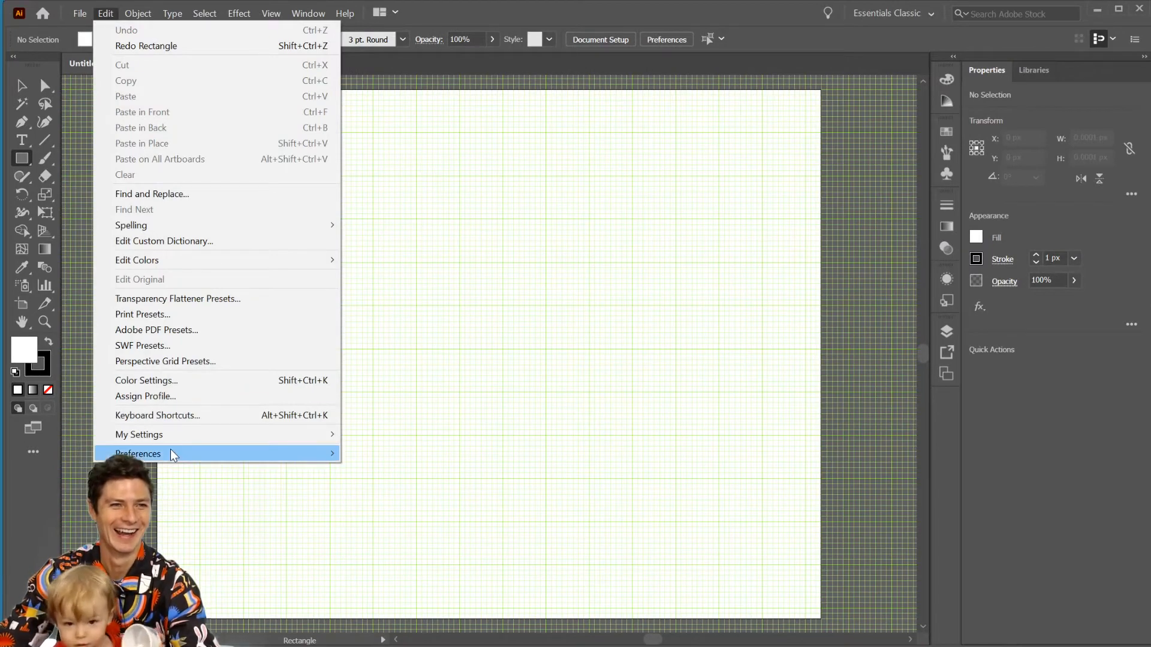
mouse_move(173, 455)
click(474, 518)
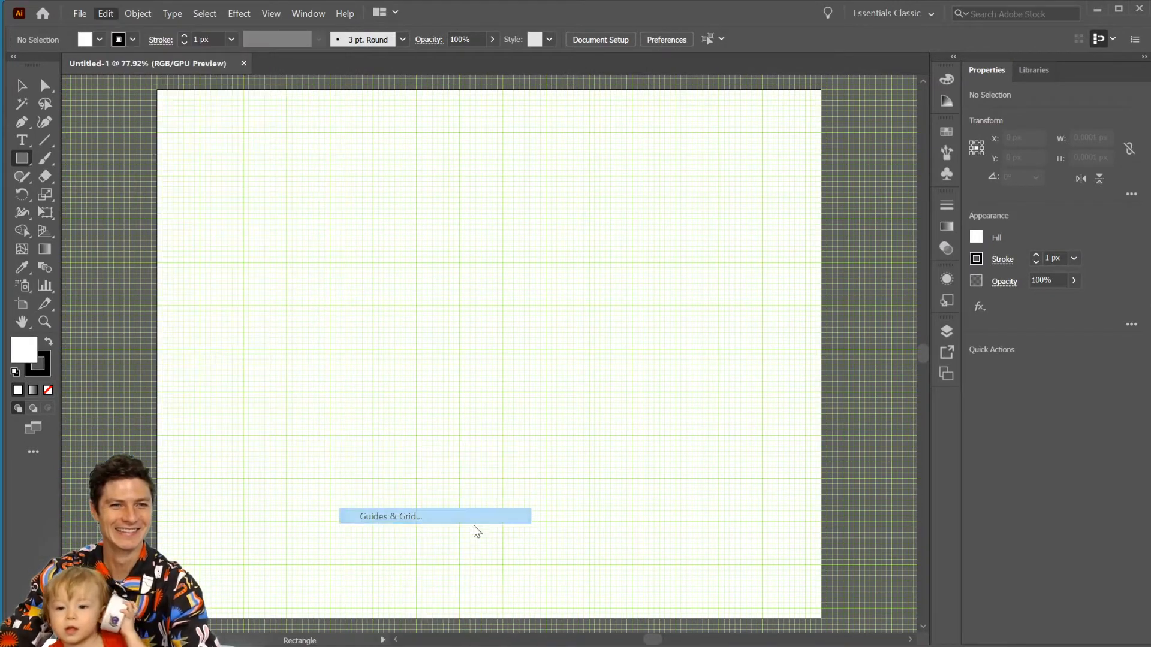
text(20)
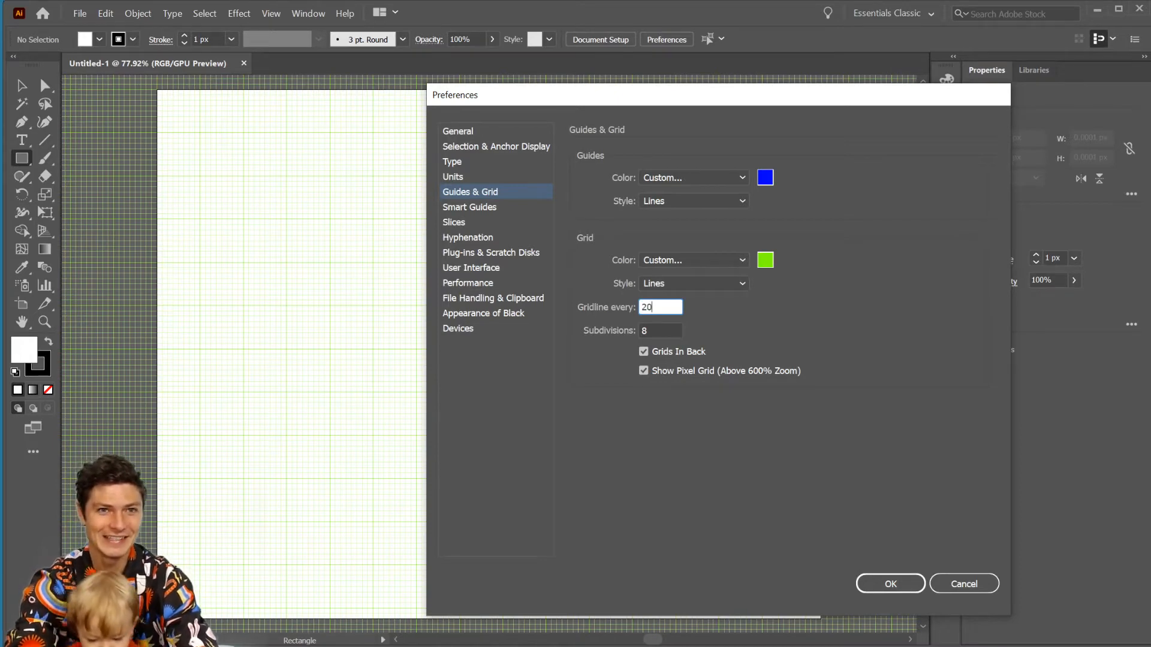
text(0px)
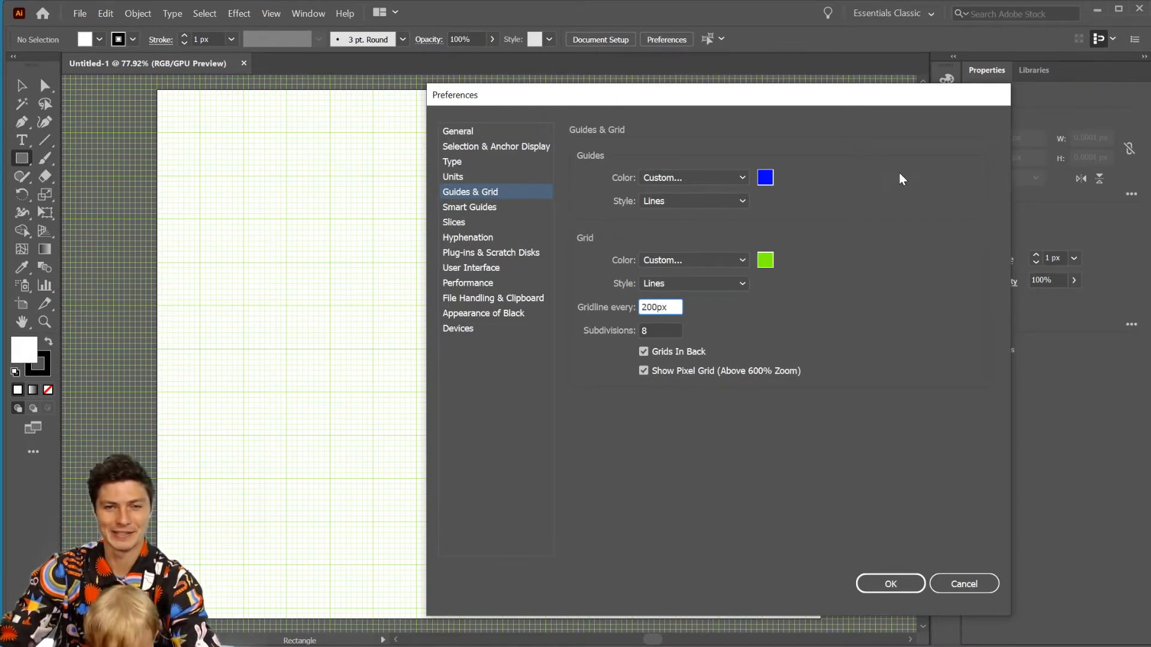
click(877, 584)
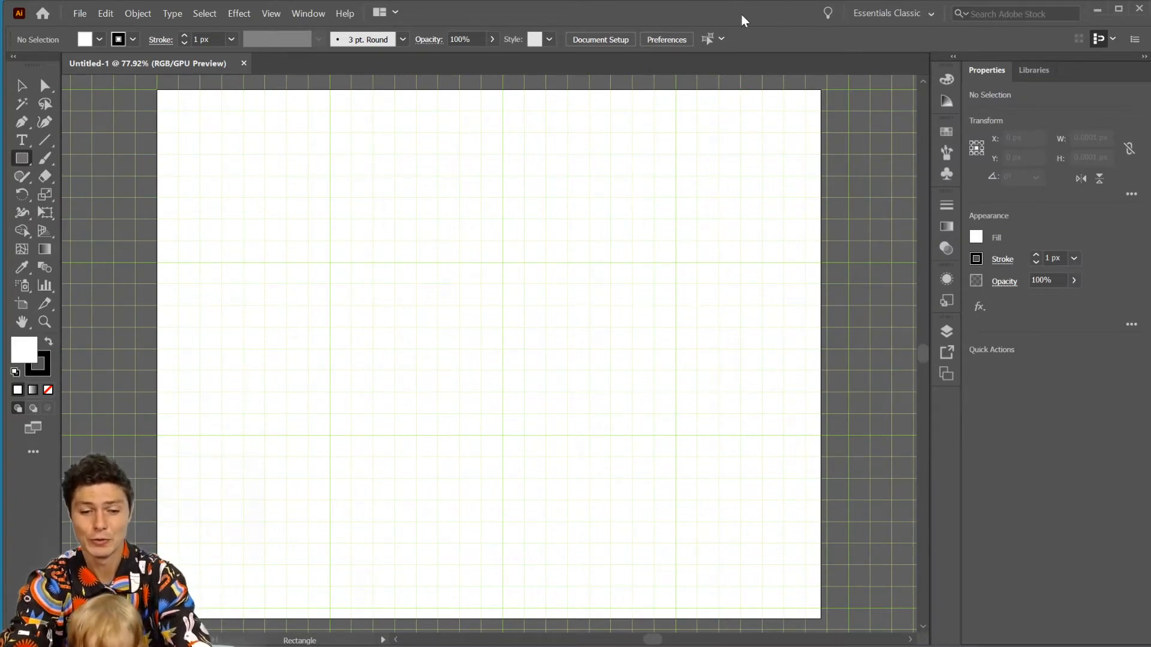
Step: Toggle the grid off, on and off again, and show the rulers
key(ctrl+apostrophe)
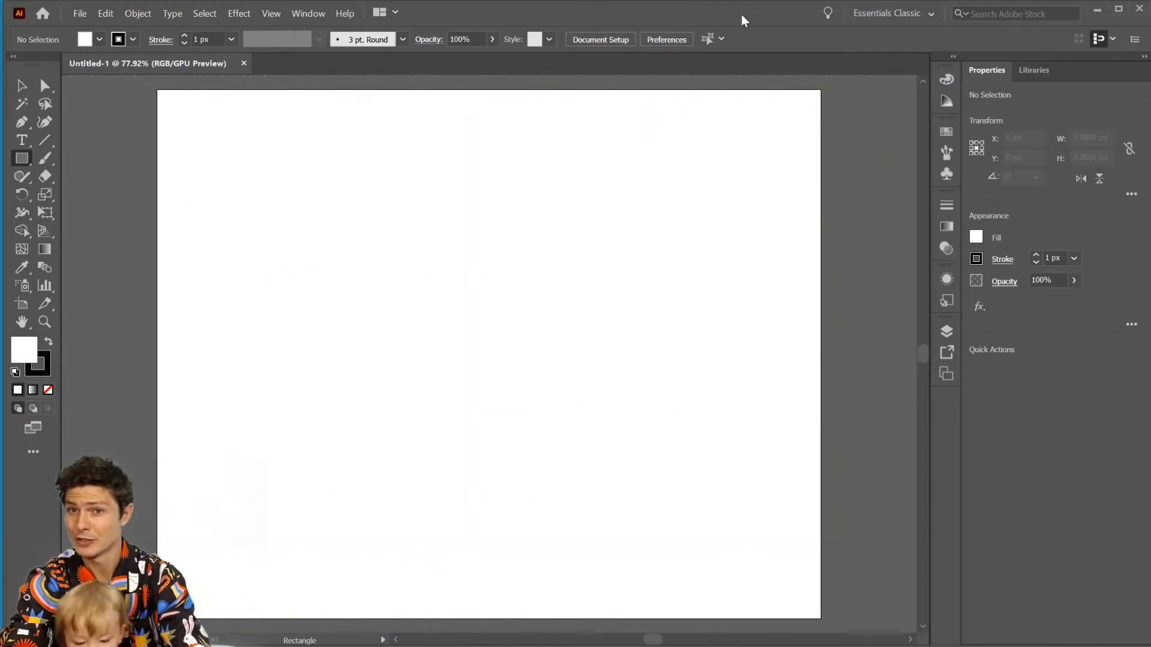
key(ctrl+apostrophe)
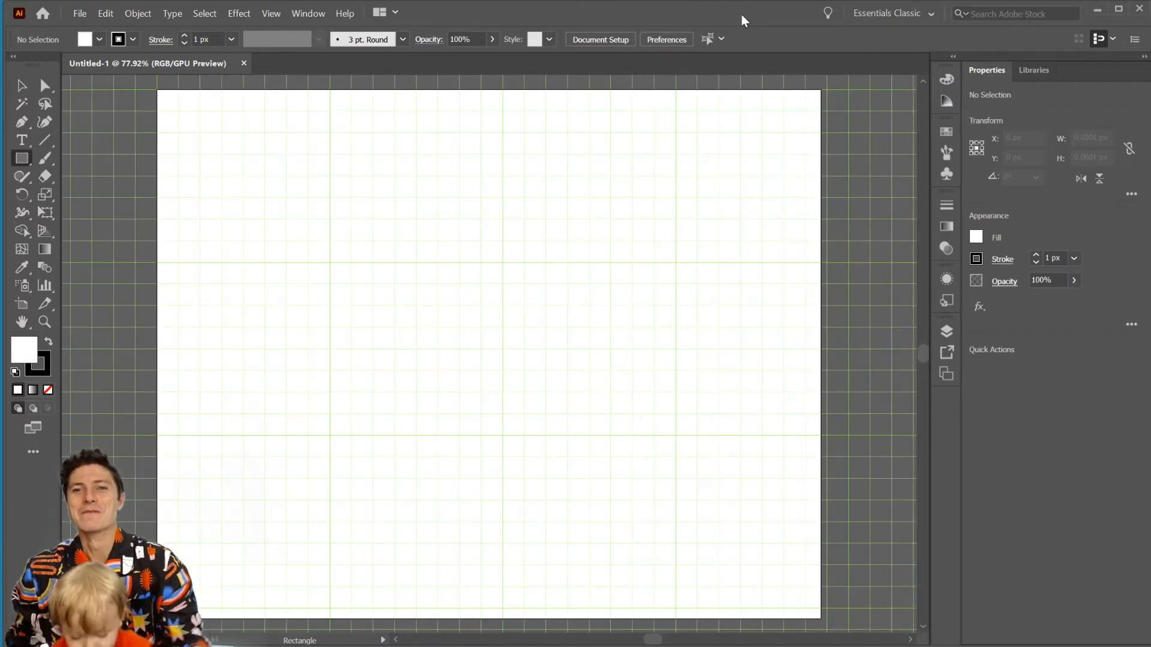
key(ctrl+apostrophe)
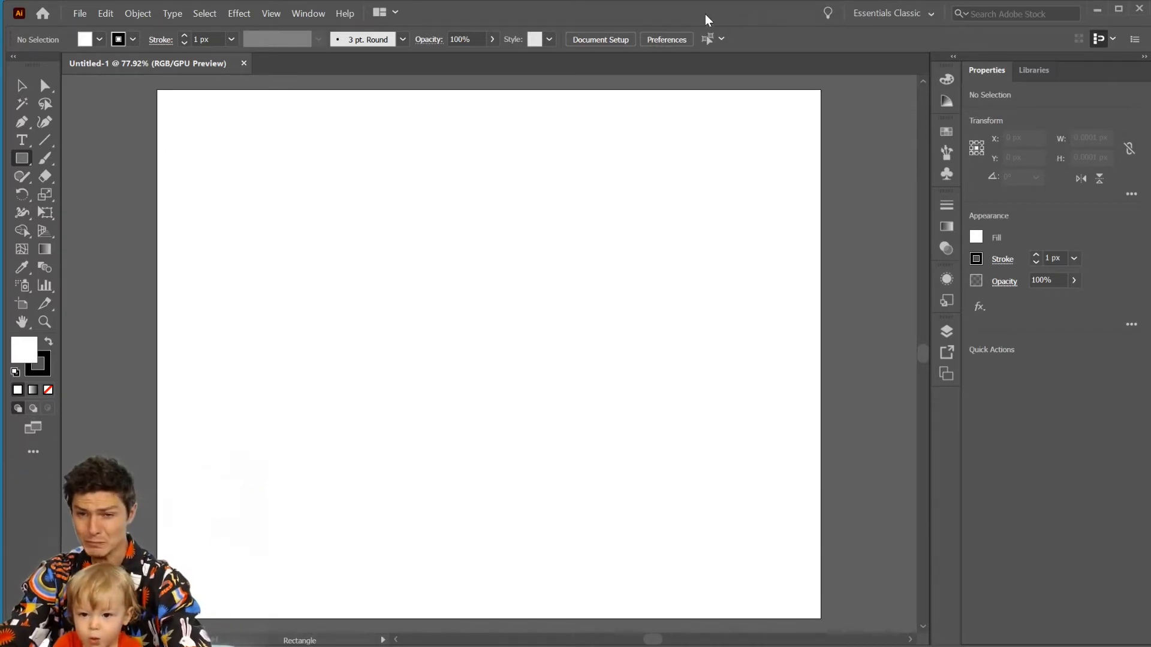
key(ctrl+r)
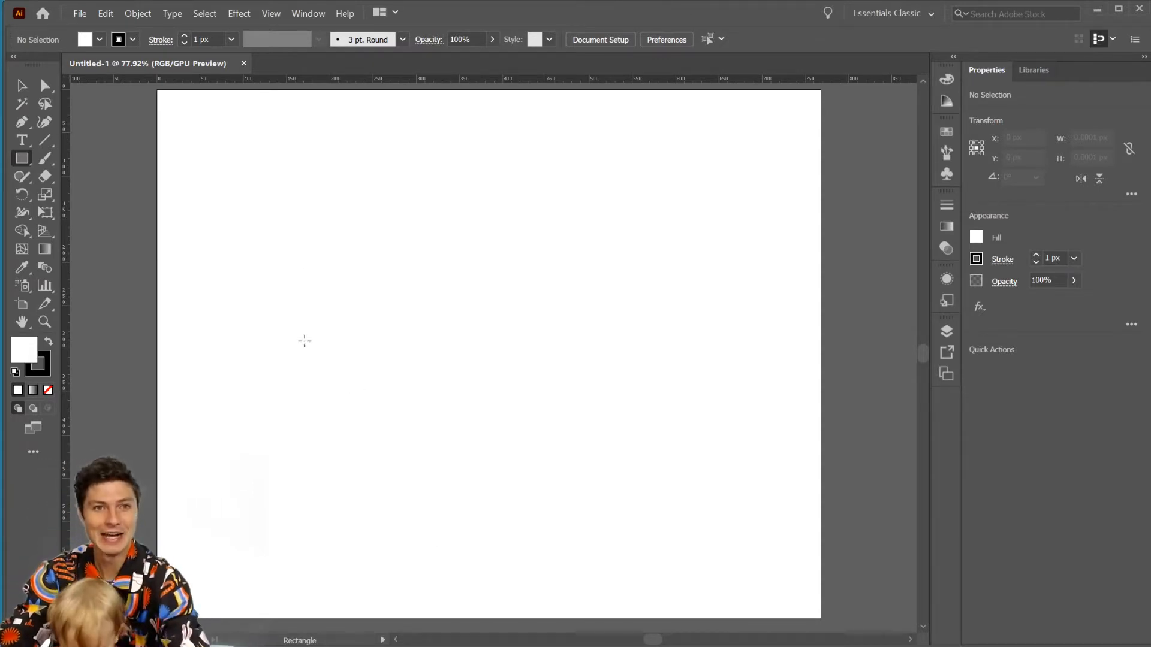
Step: Draw a square of about 386 px near the middle of the artboard with a cyan fill and no stroke
mouse_move(308, 140)
mouse_down()
mouse_move(664, 529)
mouse_move(609, 441)
mouse_move(640, 473)
mouse_up()
click(977, 237)
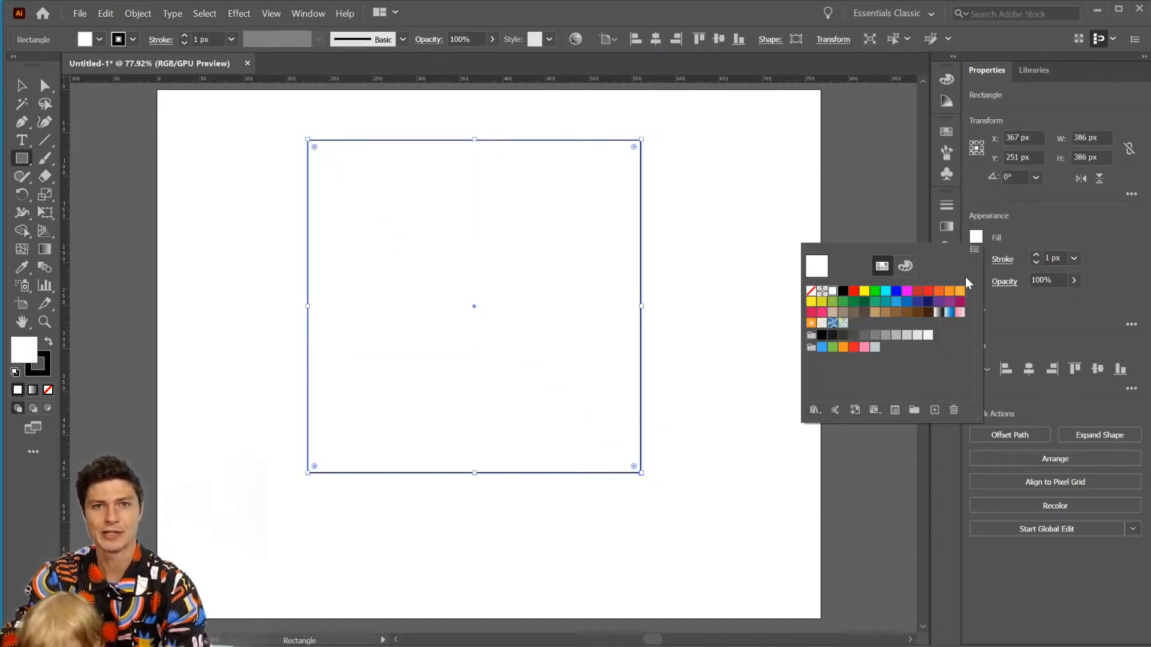
click(896, 291)
click(886, 291)
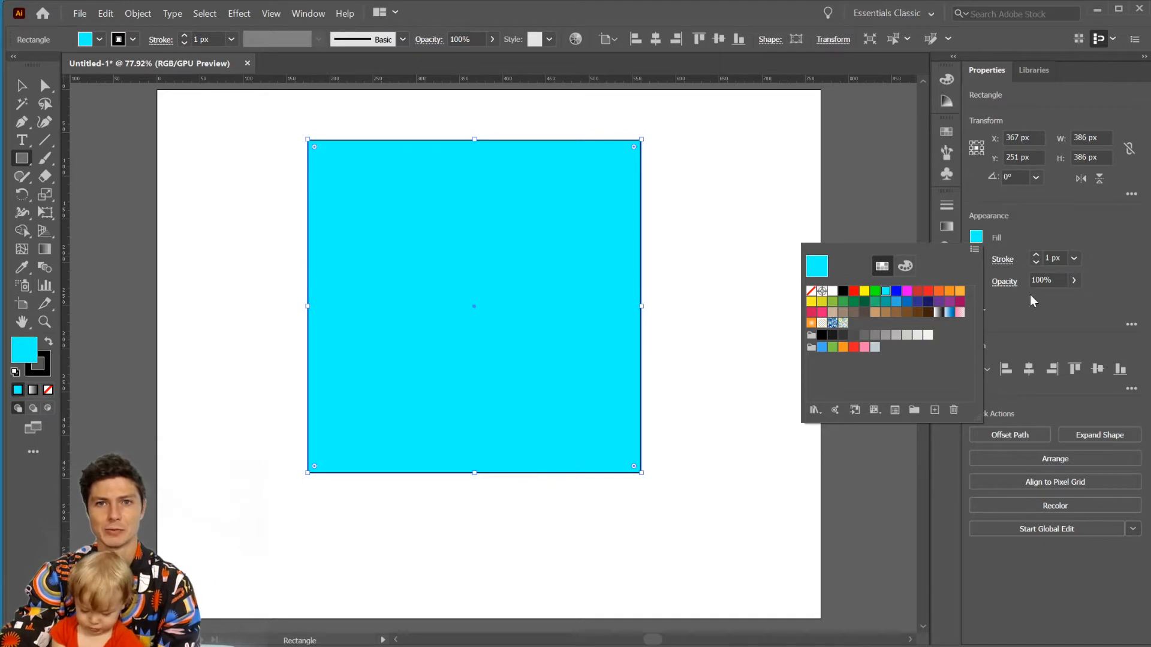
click(976, 259)
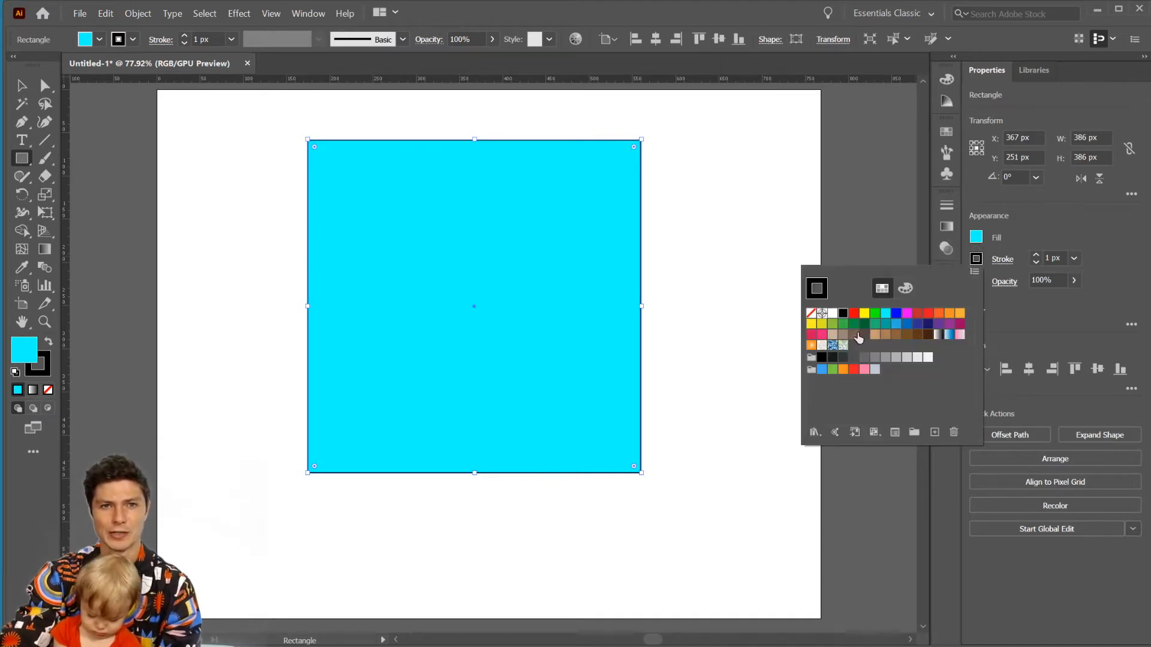
click(810, 312)
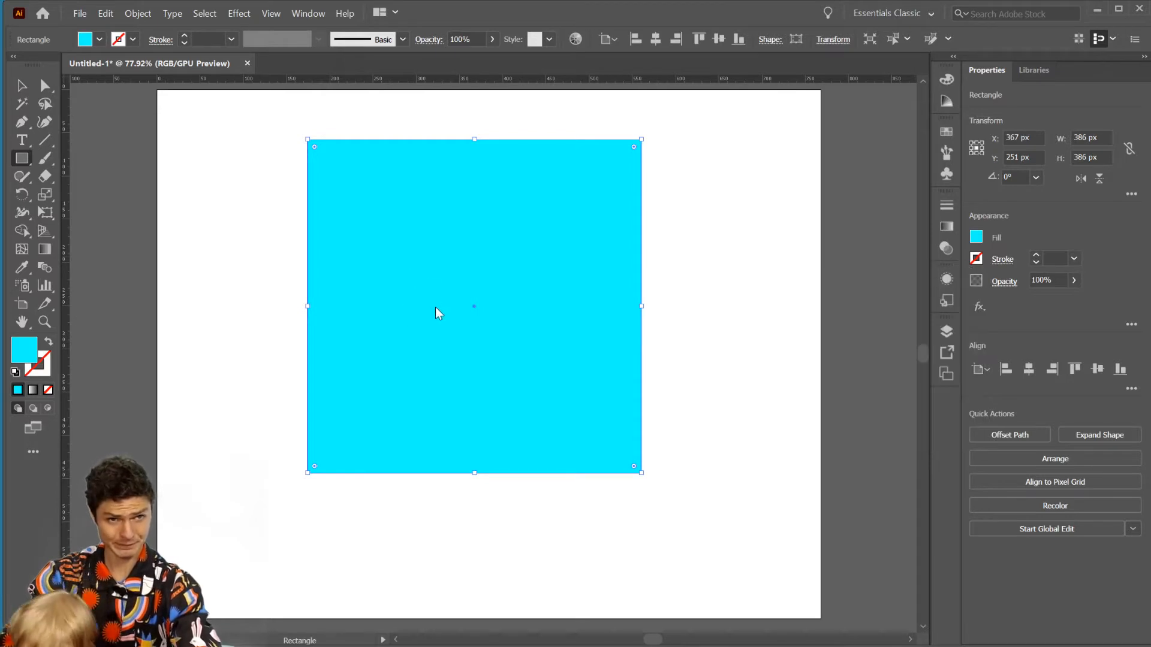
Step: Move the square off-centre toward the artboard's upper right, to about X 517 px and Y 256 px
key(v)
drag(480, 283, 494, 322)
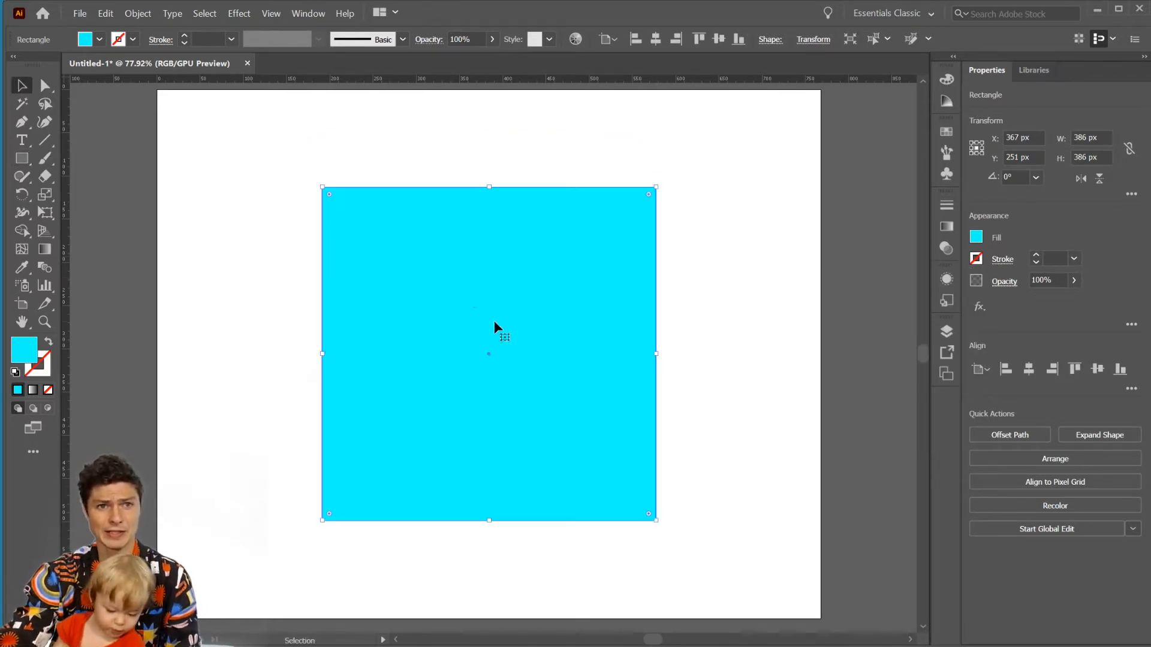
drag(583, 273, 699, 230)
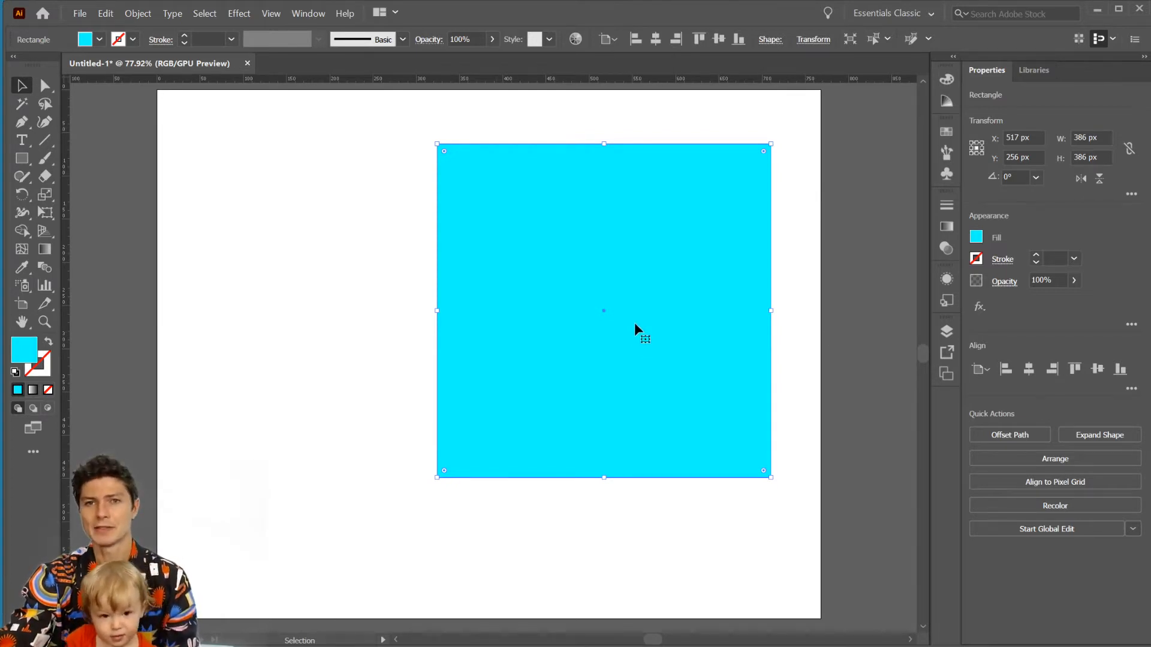
Step: Centre the square horizontally and vertically relative to the artboard, using Align to Artboard, and deselect it
click(609, 40)
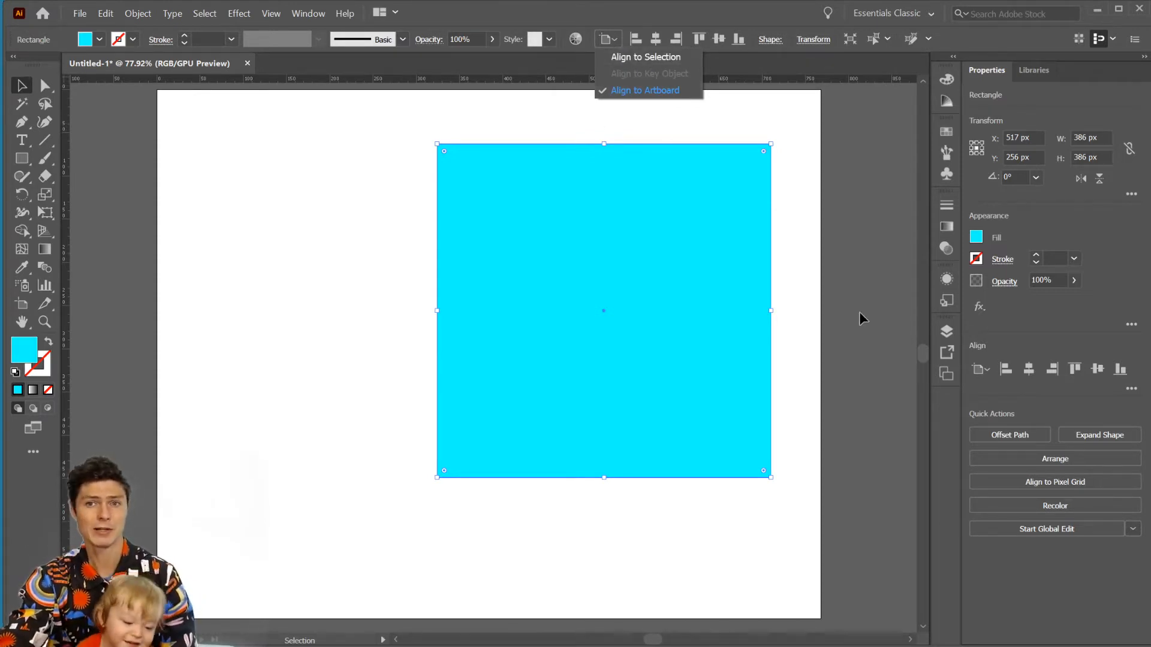
click(984, 369)
click(984, 369)
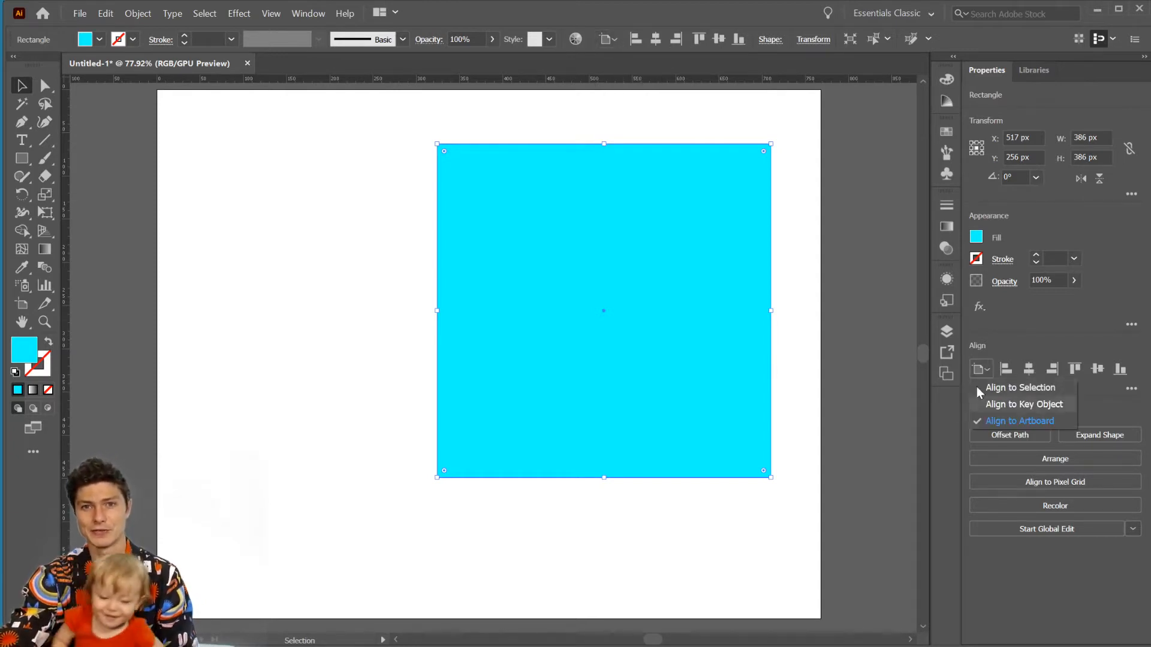
click(978, 404)
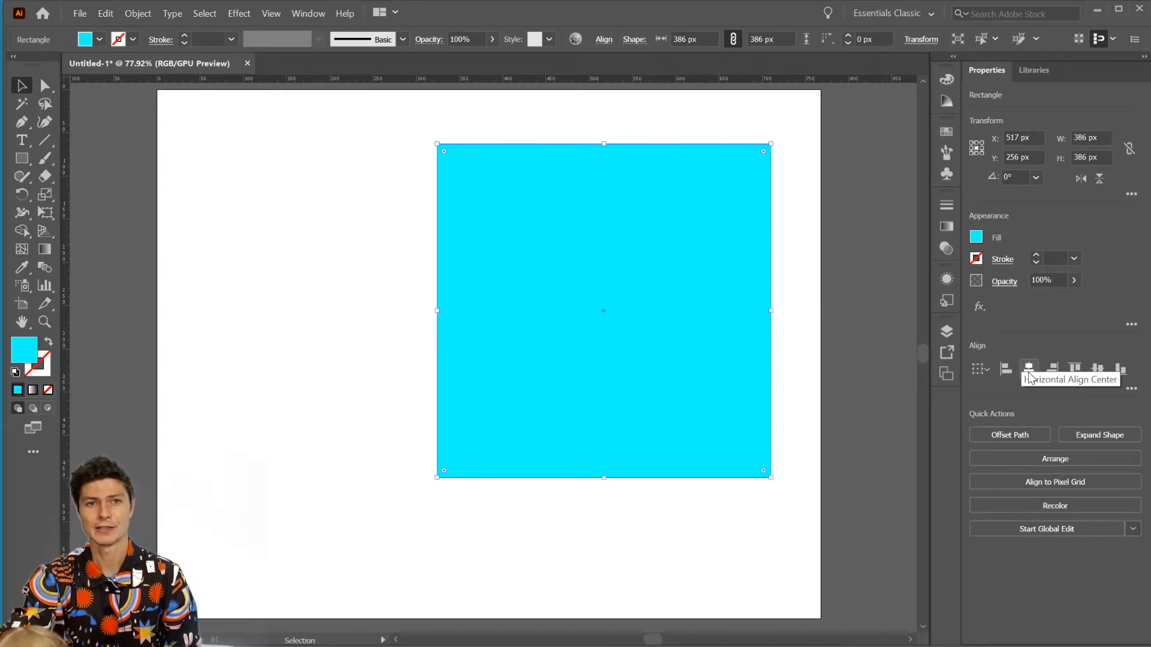
click(567, 610)
drag(605, 393, 609, 393)
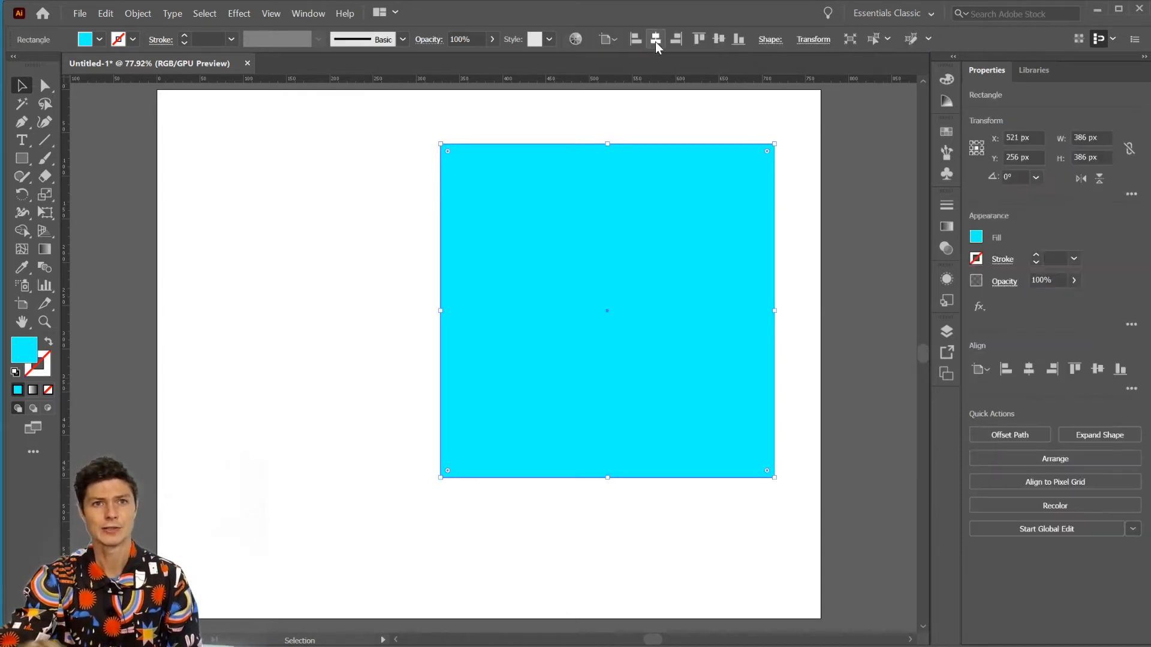
click(656, 40)
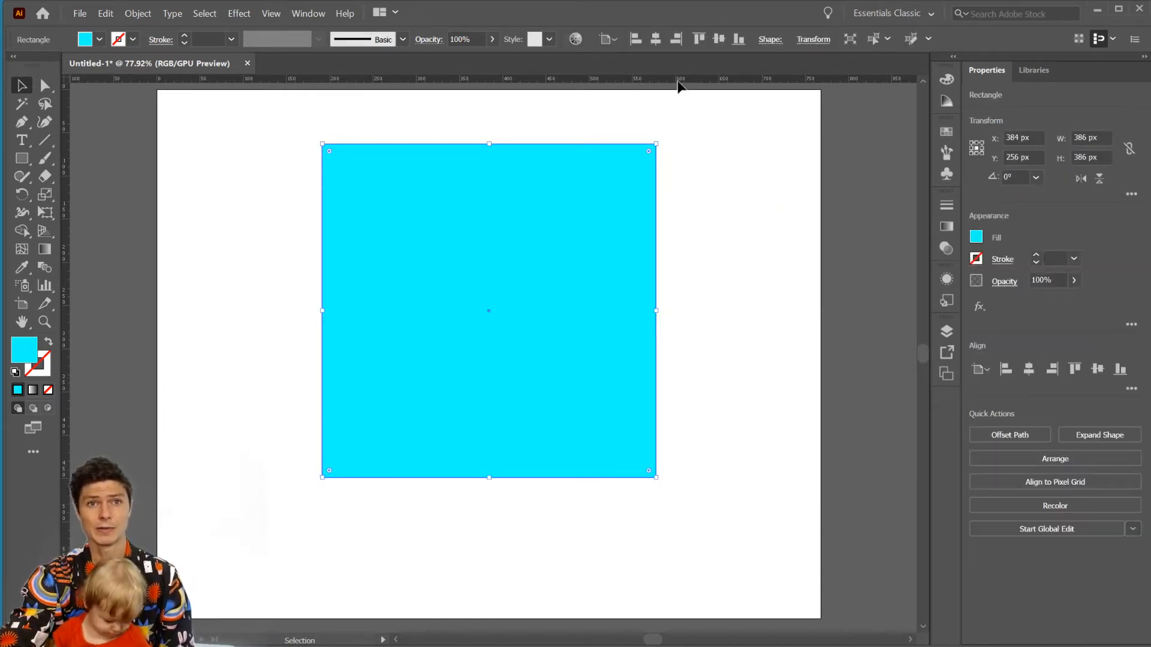
click(718, 40)
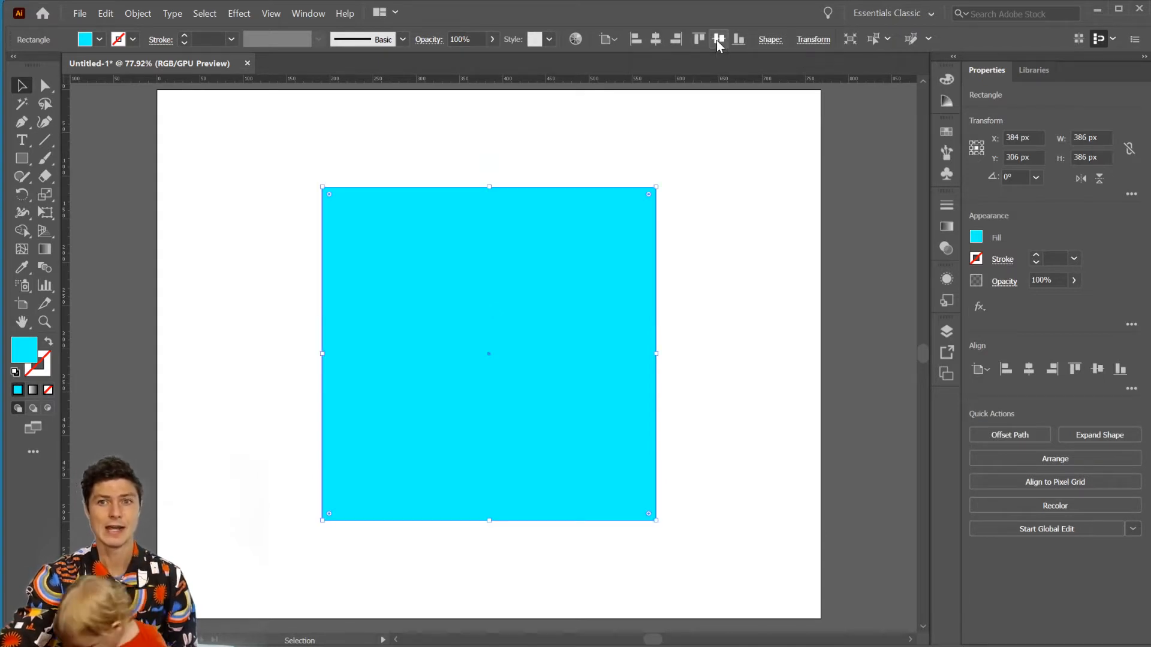
click(759, 289)
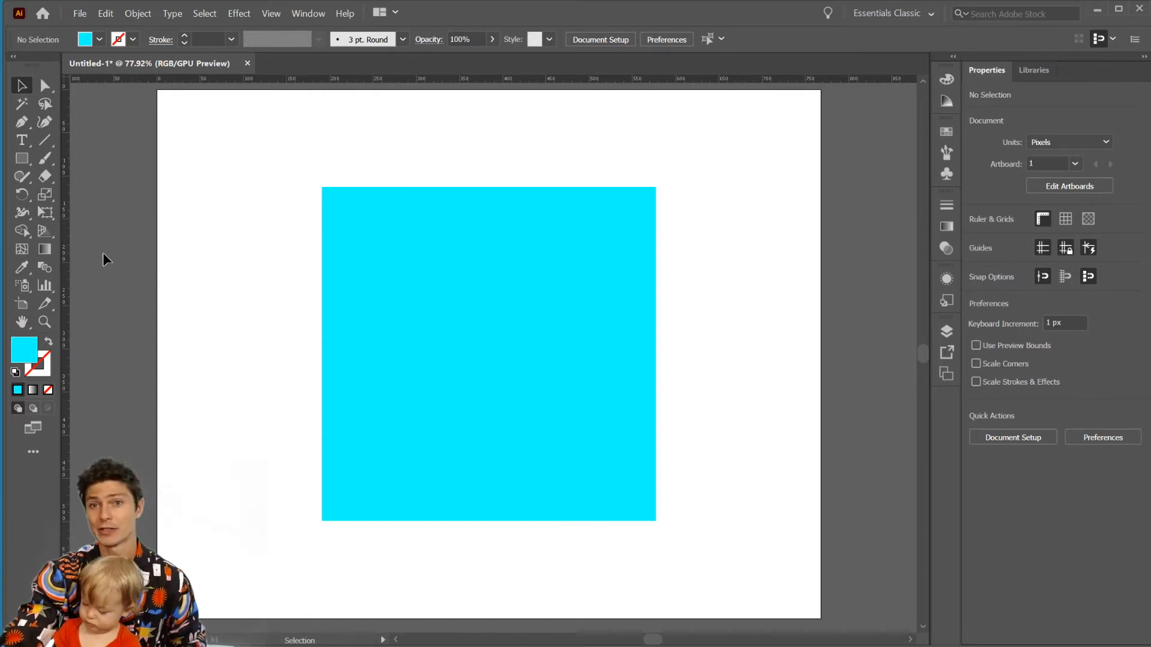
Step: Add a vertical ruler guide along the square's left edge and a horizontal one along its top edge
click(331, 280)
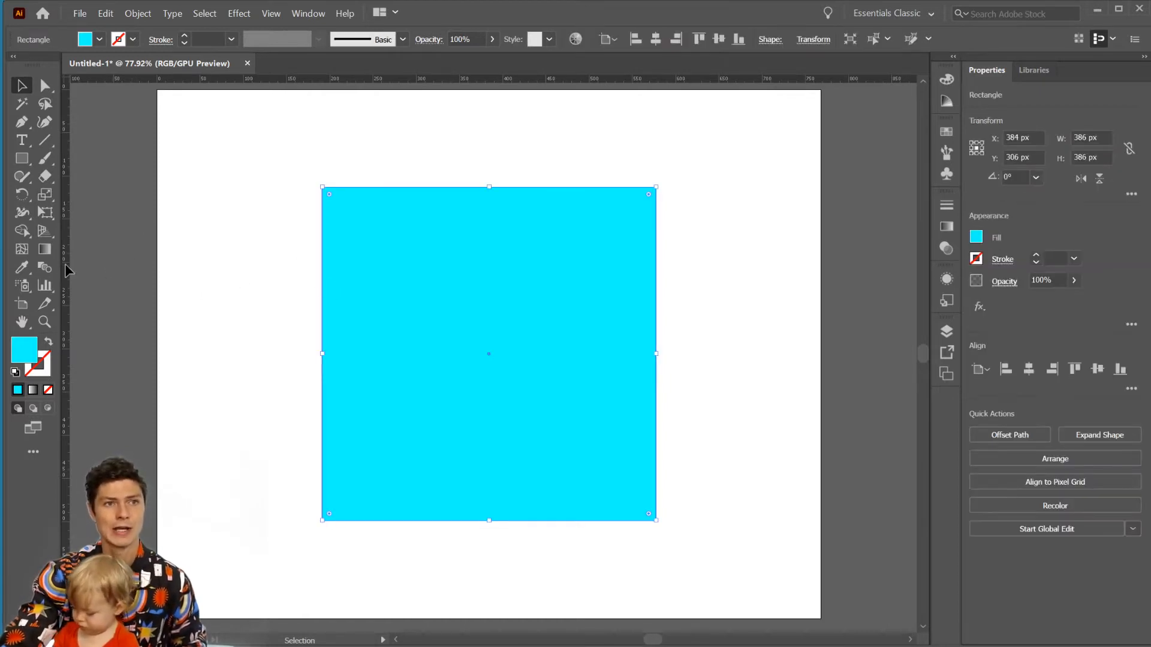
drag(67, 271, 322, 270)
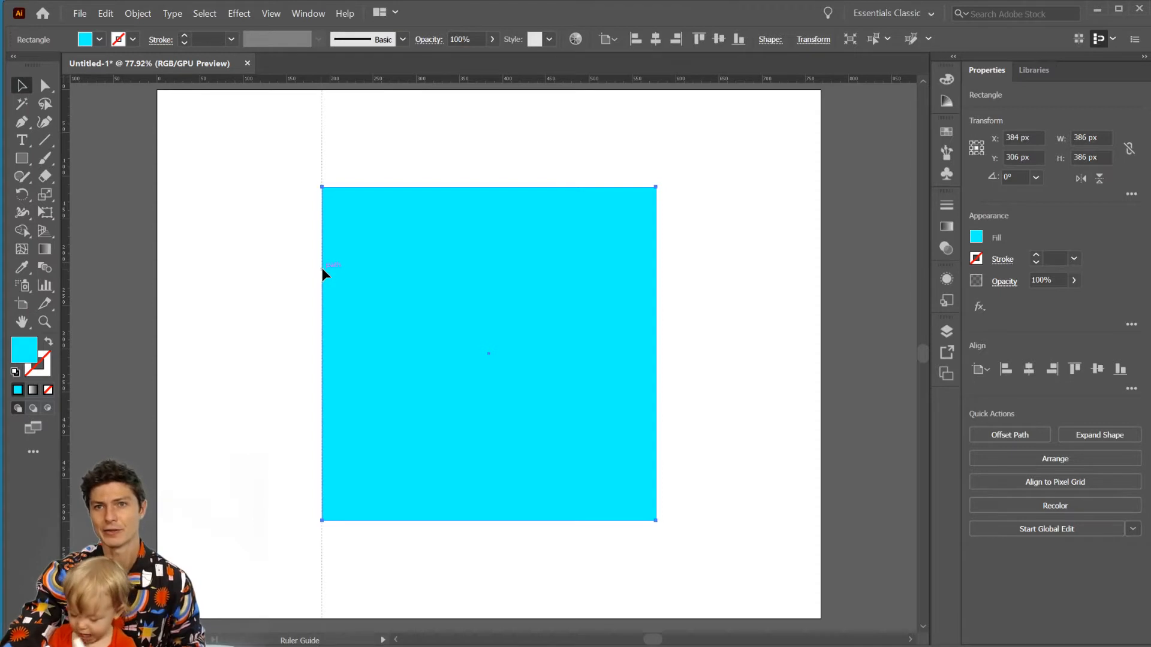
drag(321, 269, 322, 269)
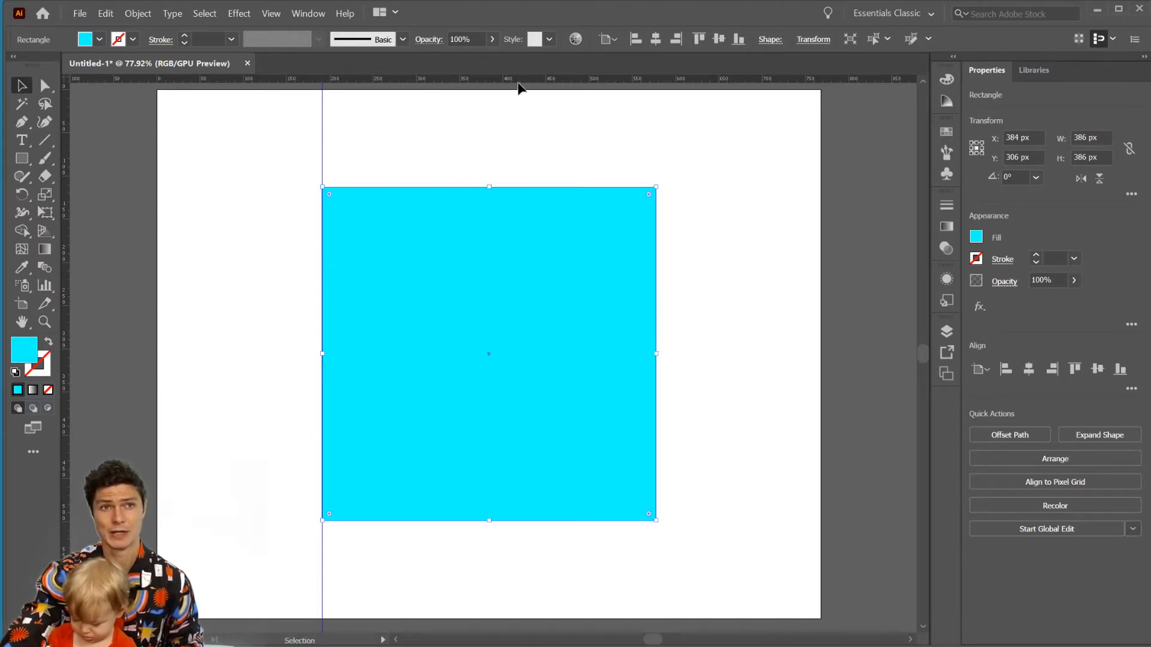
drag(519, 84, 515, 188)
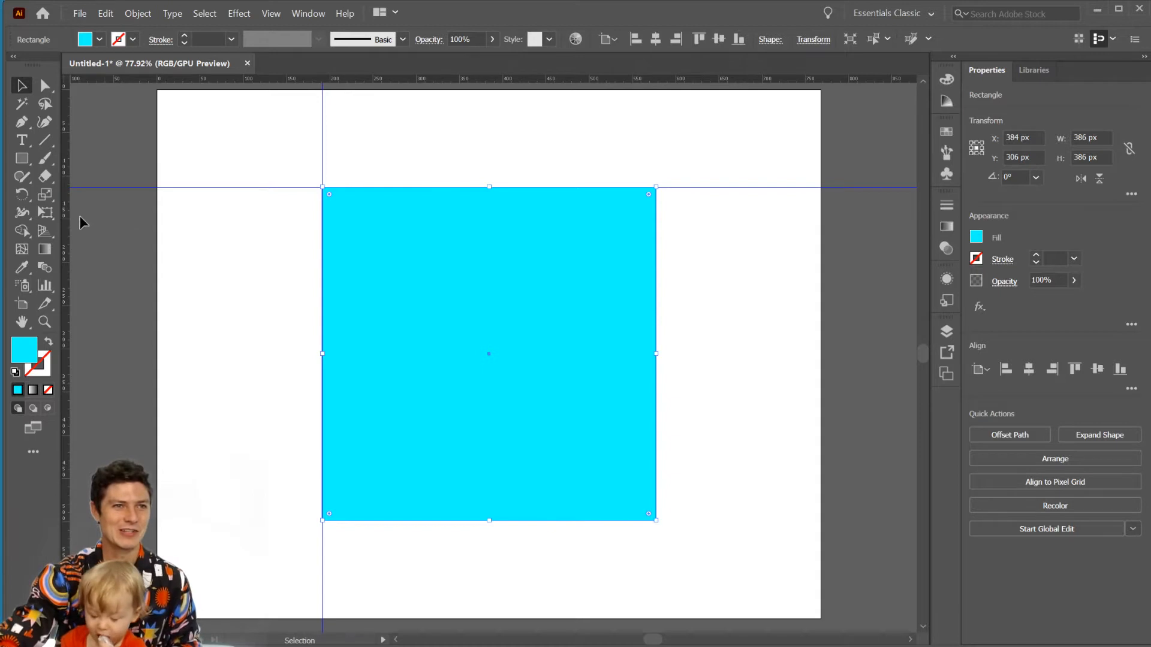
Step: Add a vertical guide along the square's right edge and a horizontal guide along its bottom edge
drag(66, 217, 656, 266)
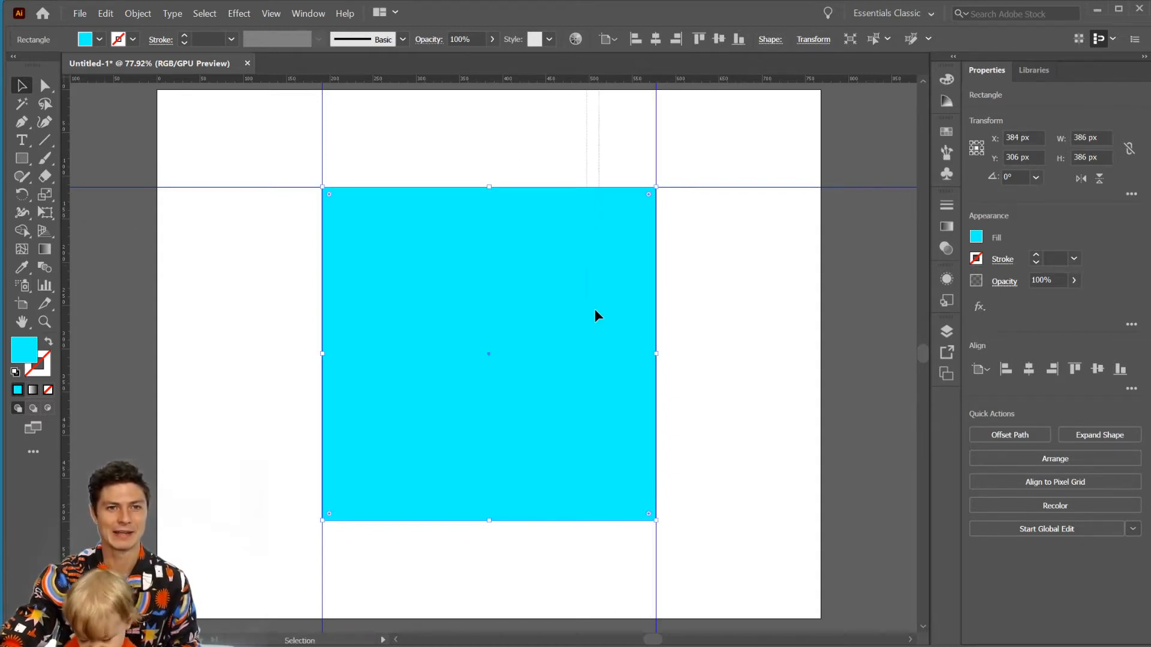
click(596, 94)
click(607, 324)
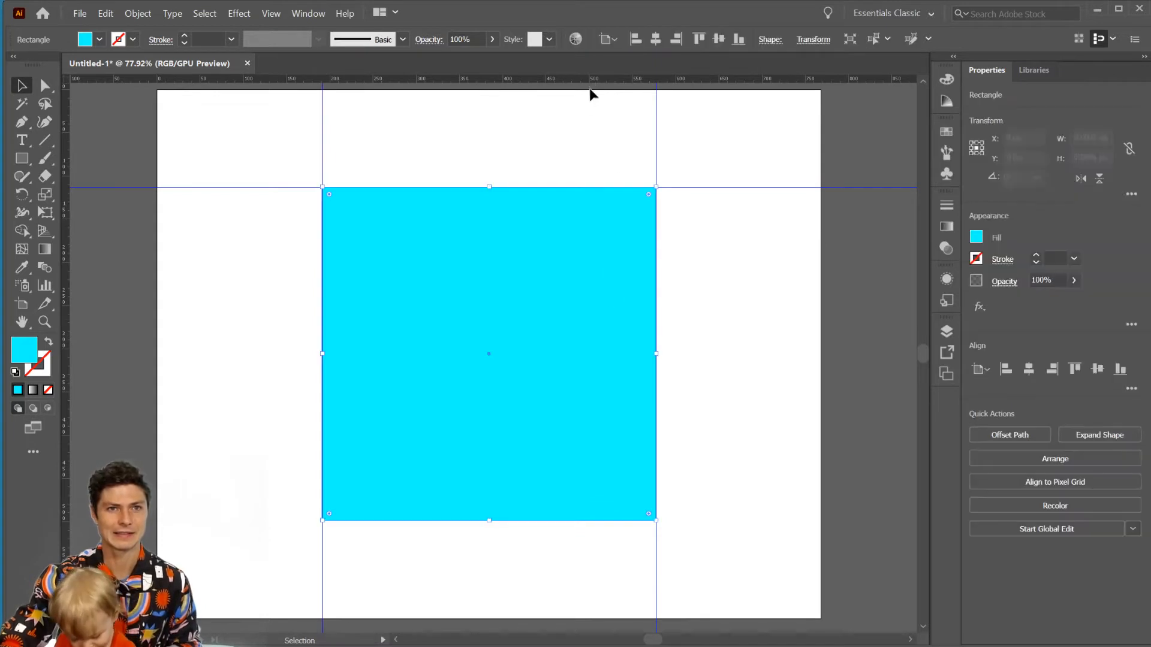
drag(591, 83, 595, 515)
key(ctrl+z)
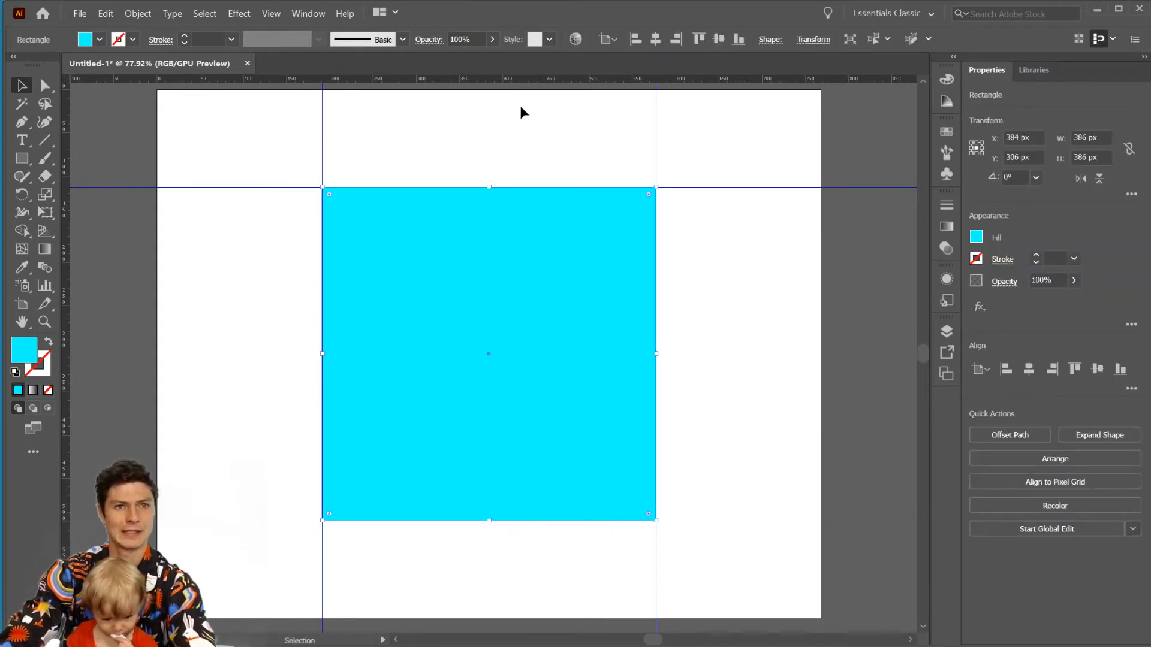
drag(522, 79, 570, 520)
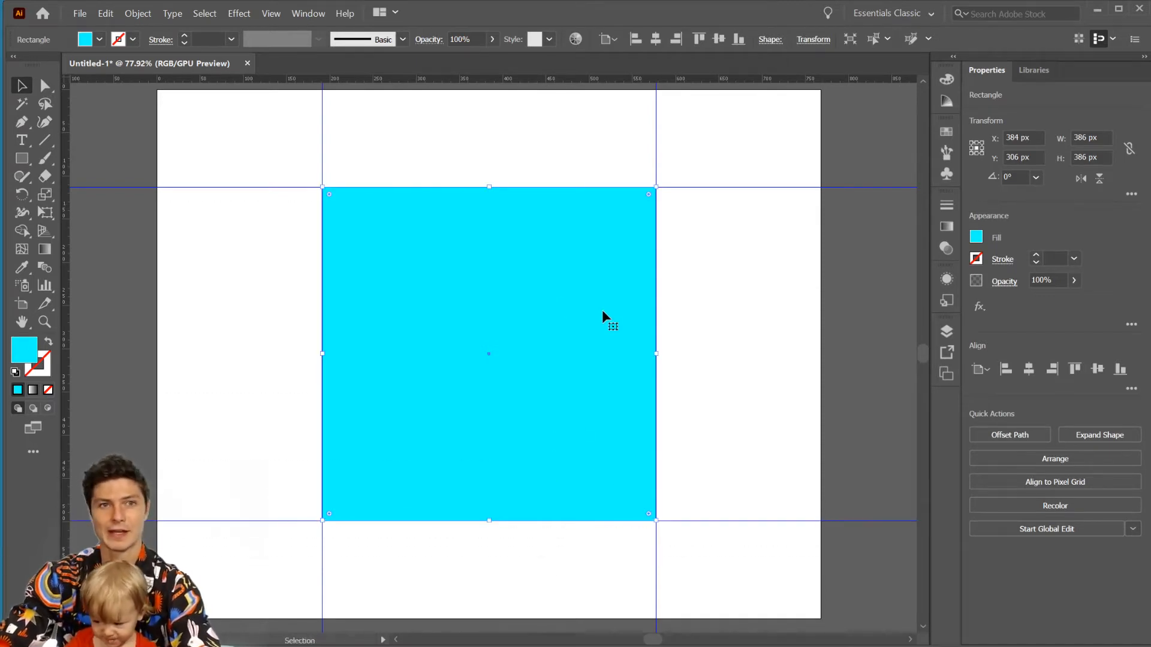
Step: Add vertical and horizontal guides through the square's centre and scale the square down to 193 px, filling the upper-right quadrant
drag(63, 382, 488, 354)
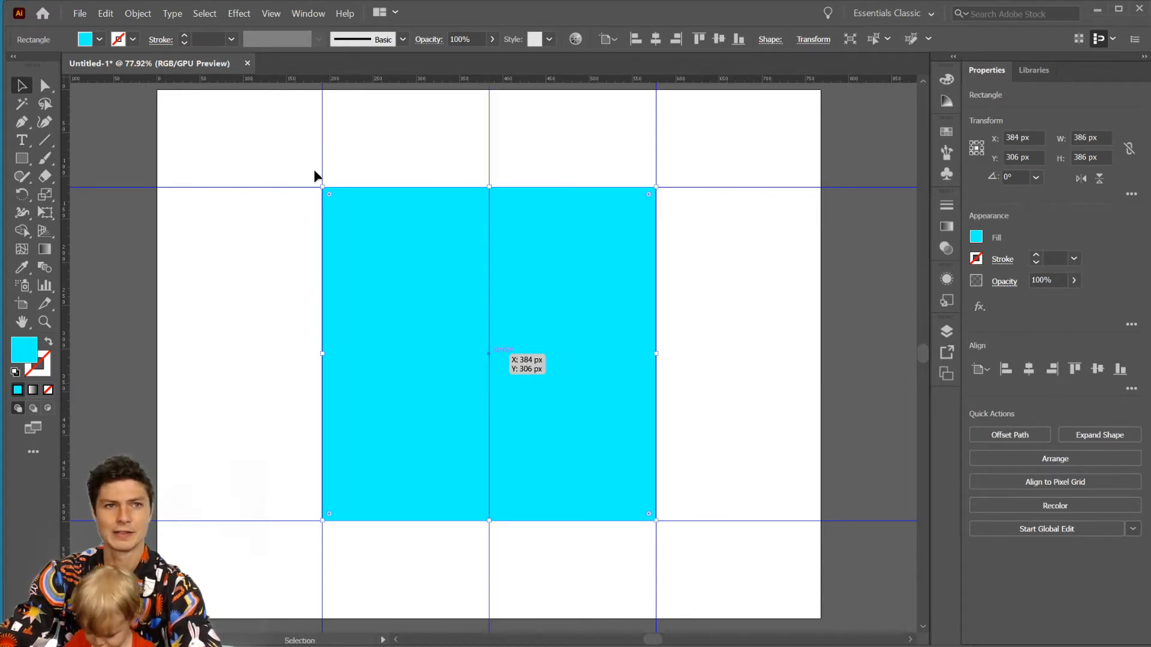
drag(366, 78, 489, 353)
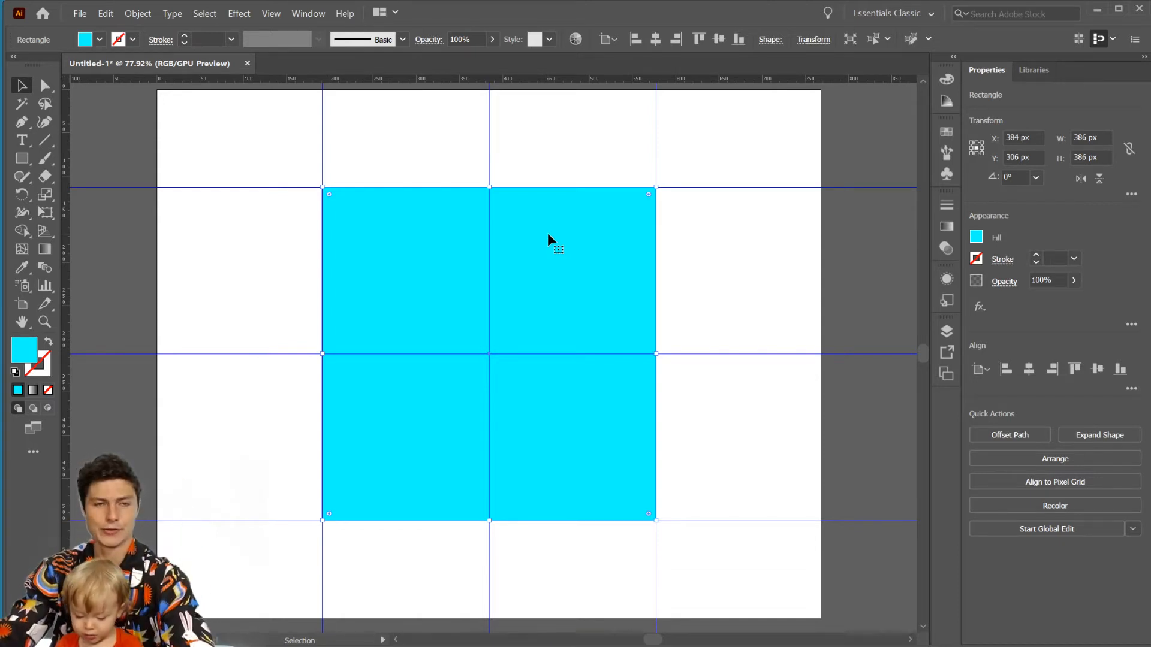
drag(319, 522, 489, 356)
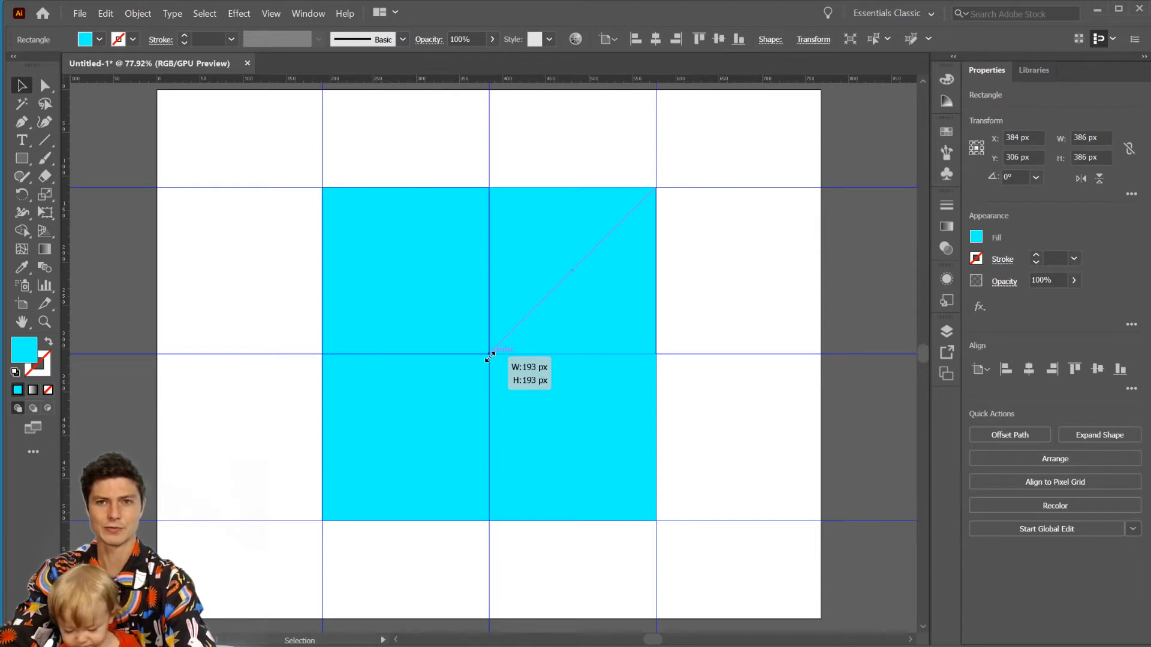
drag(489, 356, 489, 355)
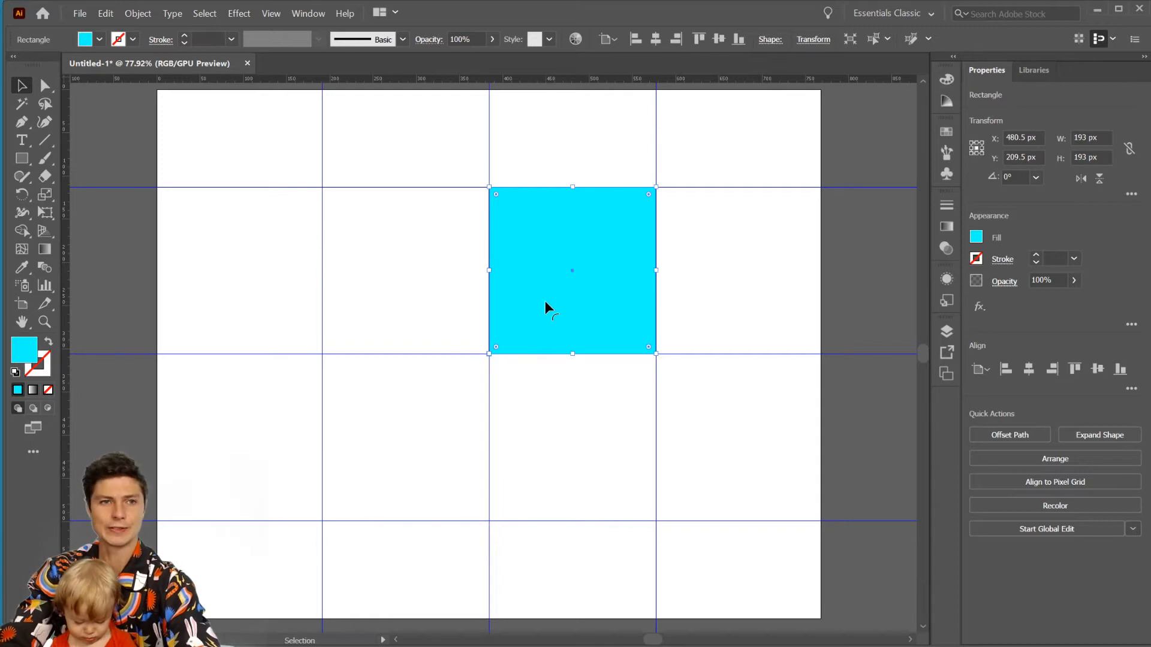
Step: Add guides through the centre of the smaller square and move the square down into the lower-right quadrant
drag(70, 342, 572, 270)
drag(574, 84, 570, 270)
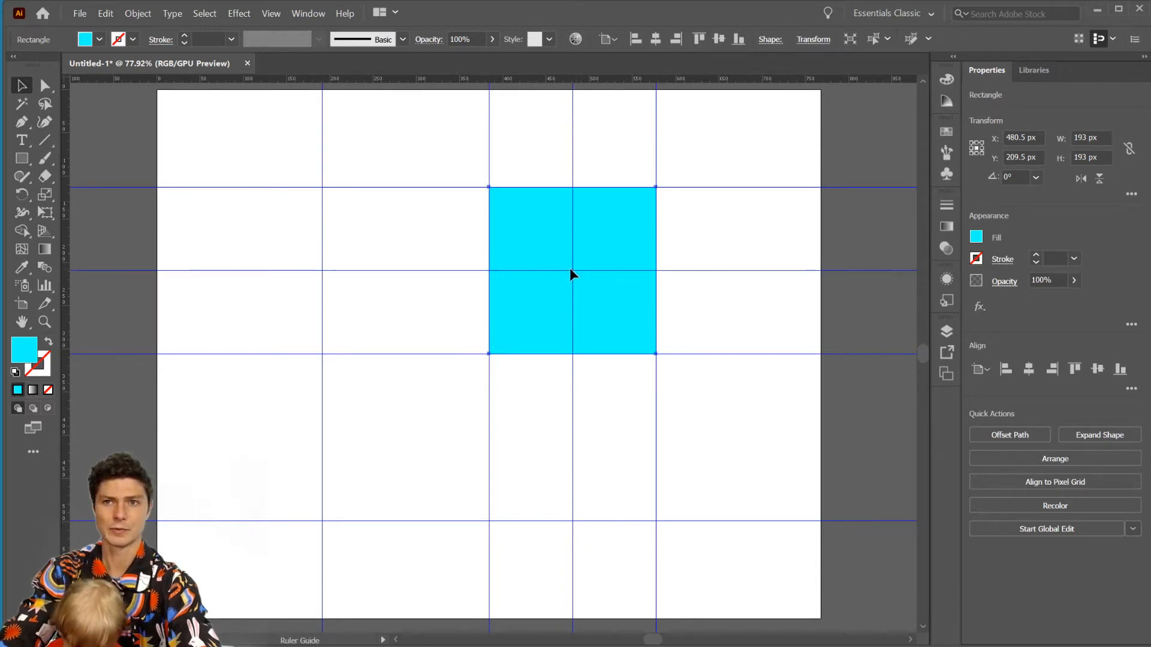
drag(604, 232, 599, 390)
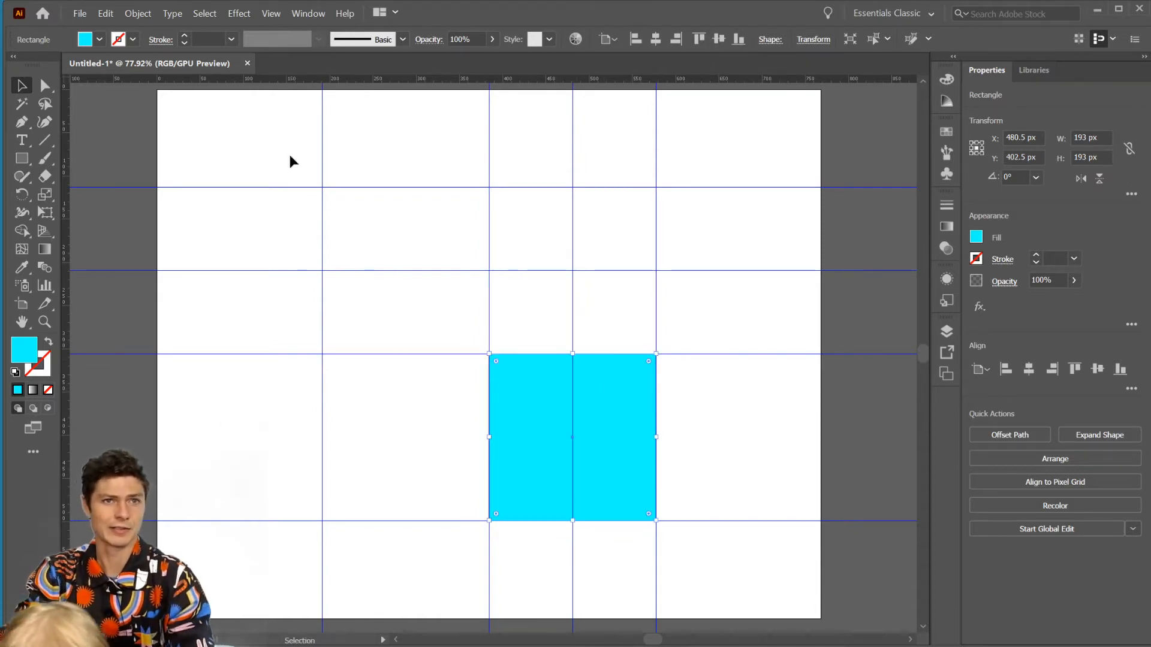
key(alt)
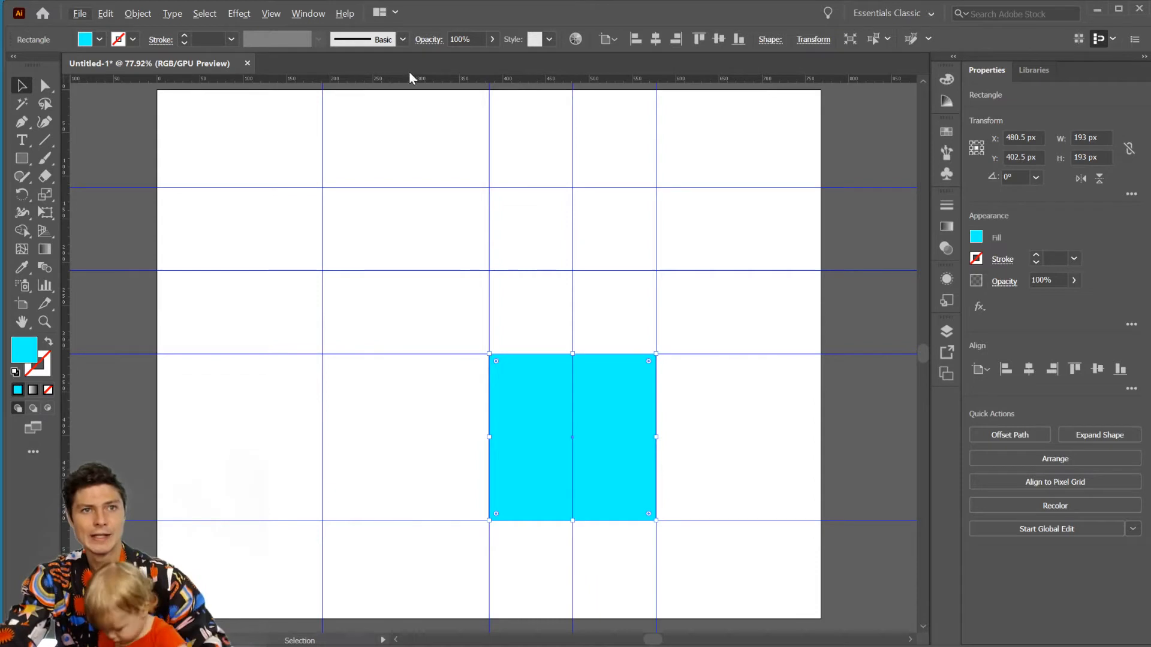
drag(405, 80, 546, 428)
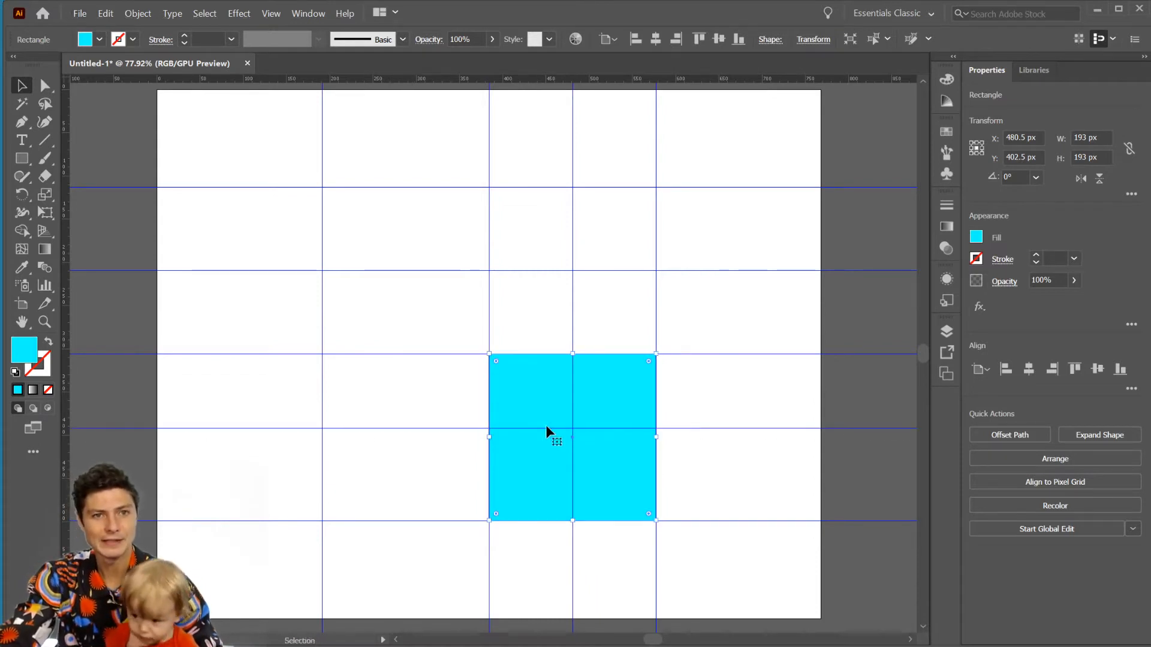
key(ctrl+z)
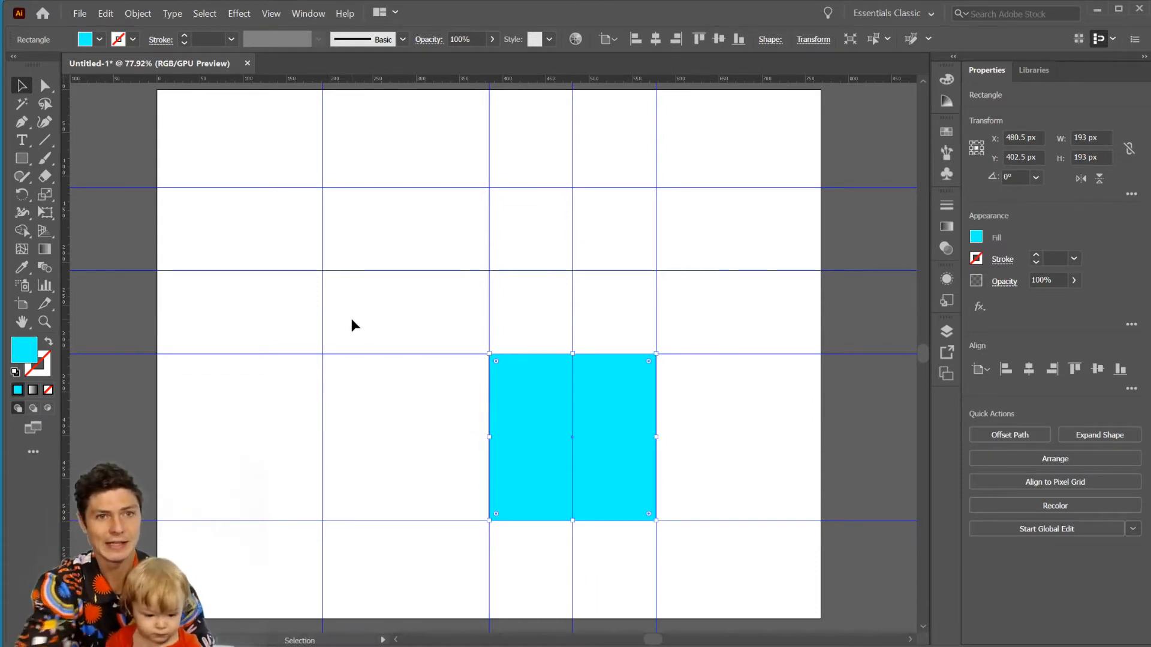
Step: Add a horizontal guide across the square, then unlock the guides and move it onto the square's centre
drag(489, 82, 556, 407)
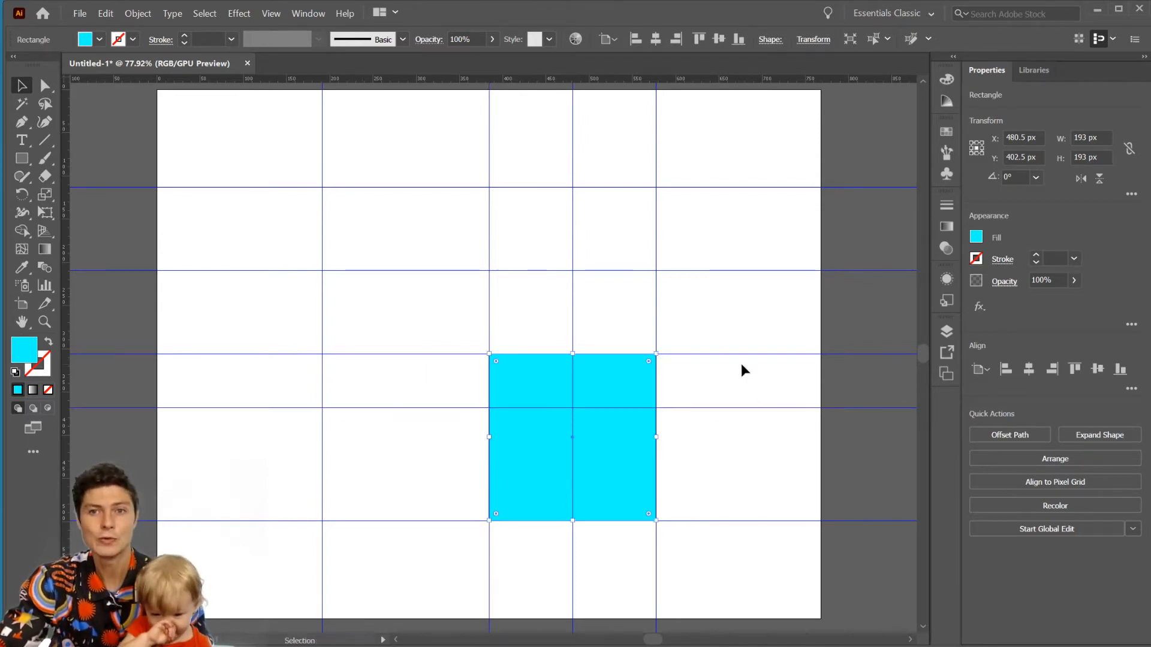
click(270, 14)
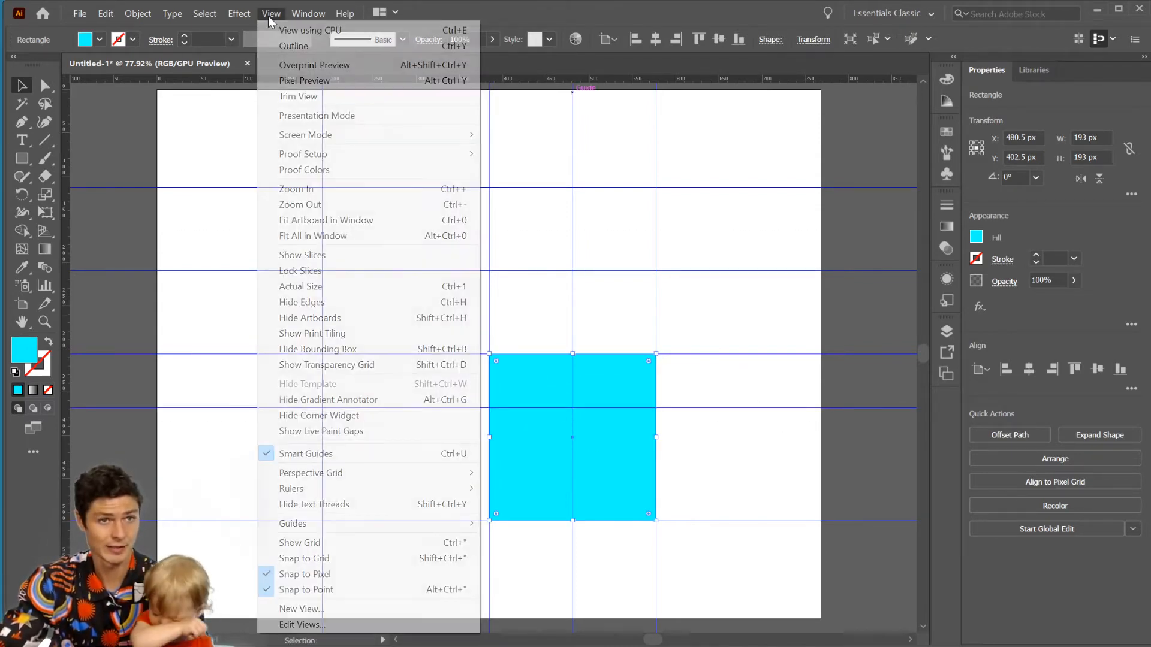
mouse_move(441, 525)
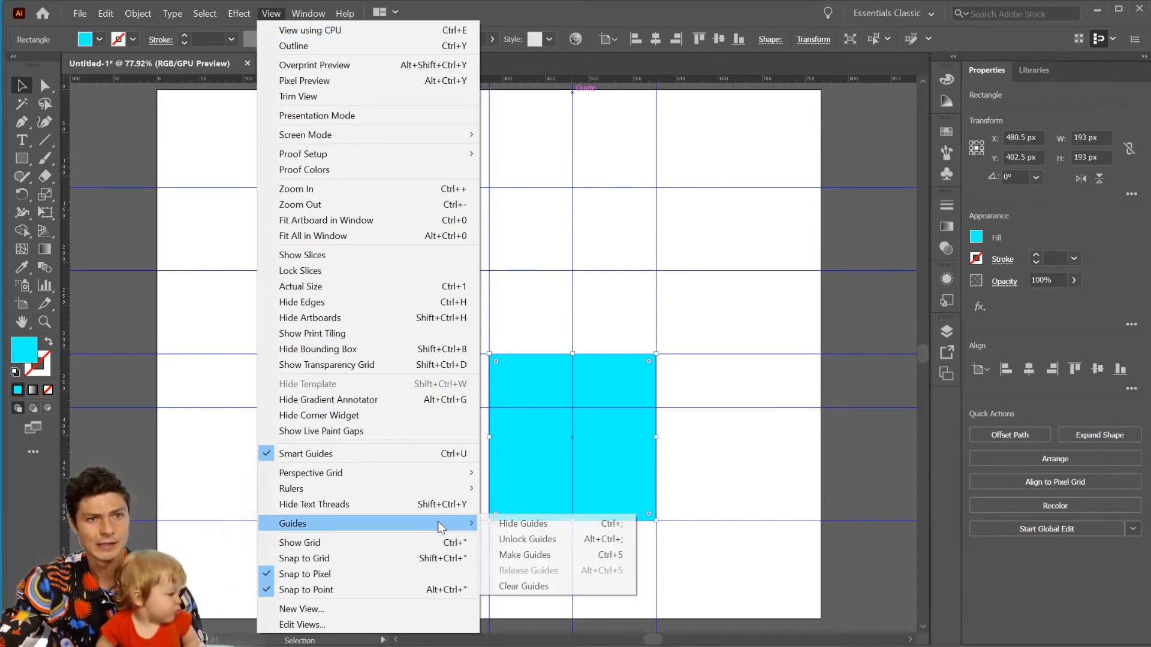
click(542, 539)
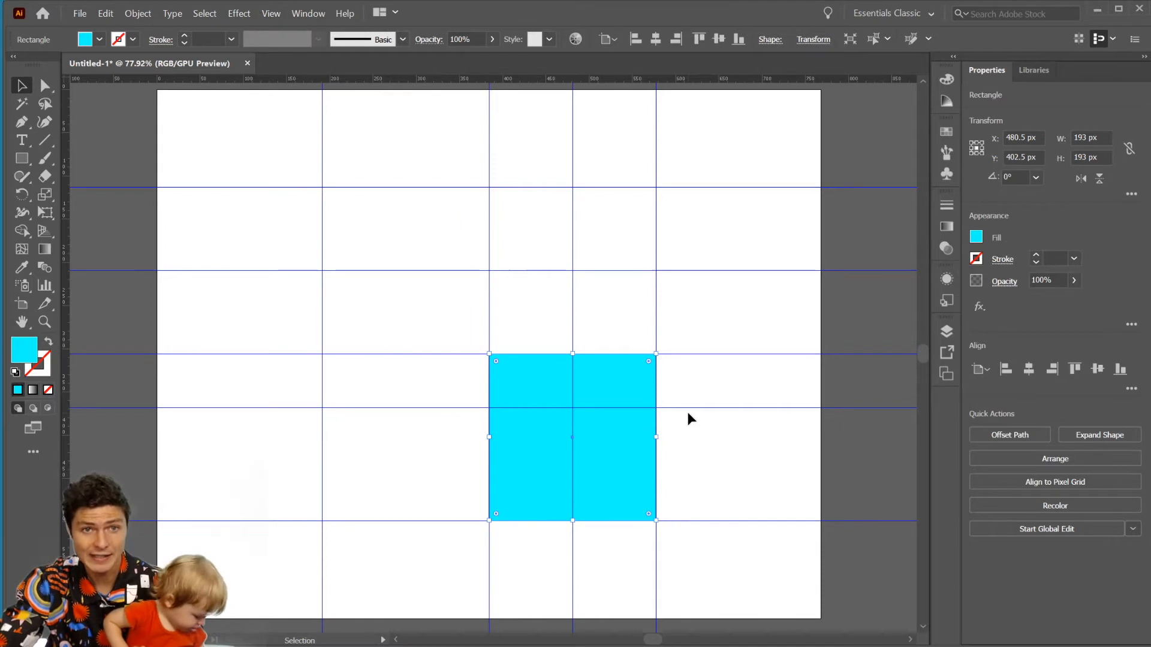
drag(687, 407, 574, 437)
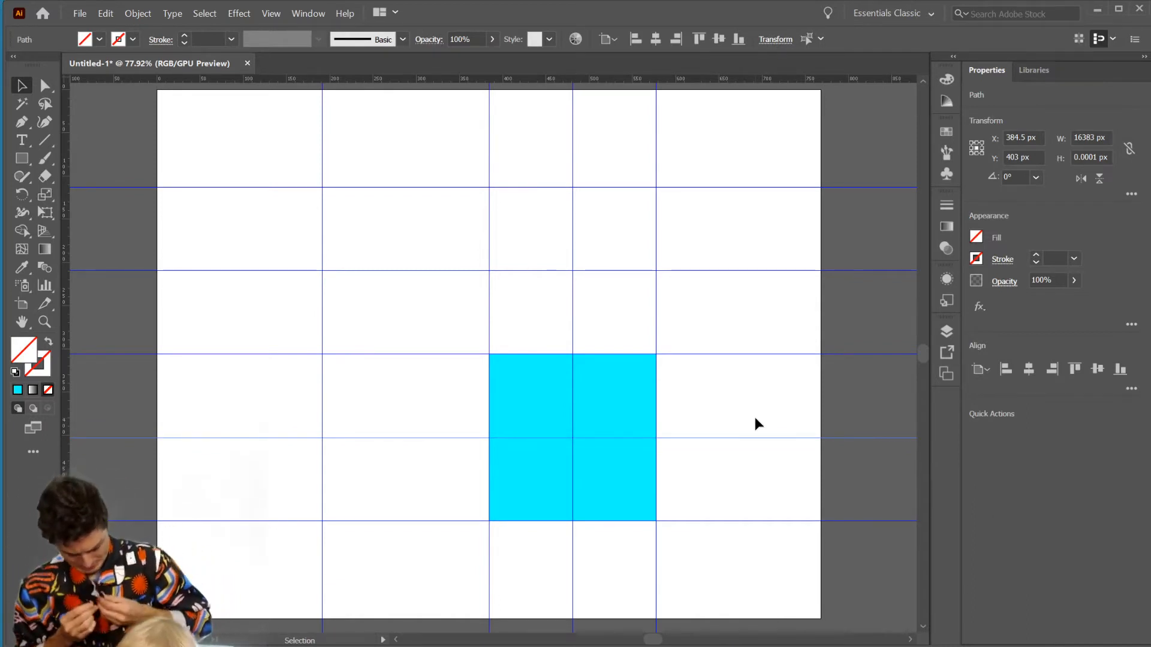
Step: Review the guide commands for hiding, unlocking and clearing guides without applying any of them
key(space)
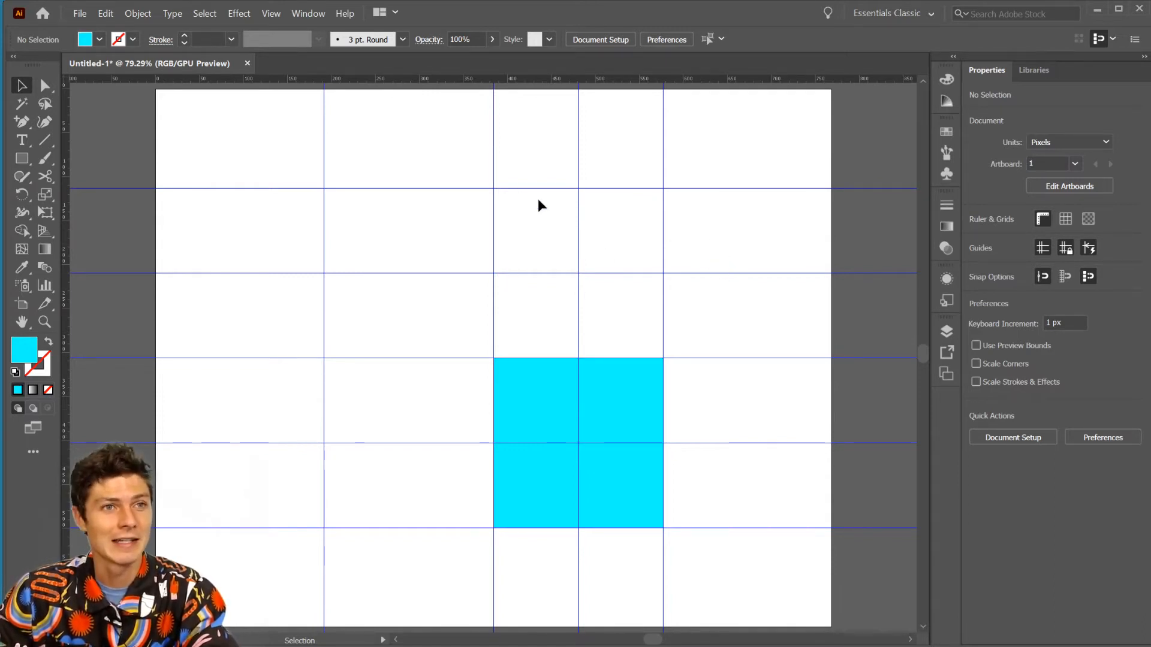
click(271, 13)
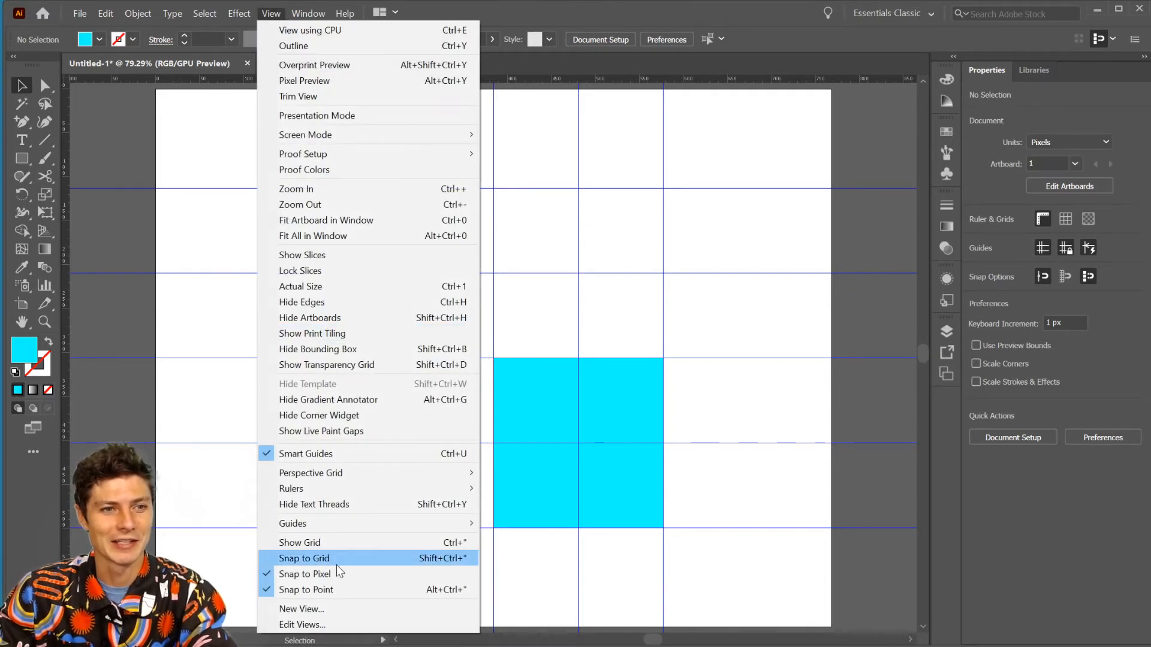
mouse_move(338, 525)
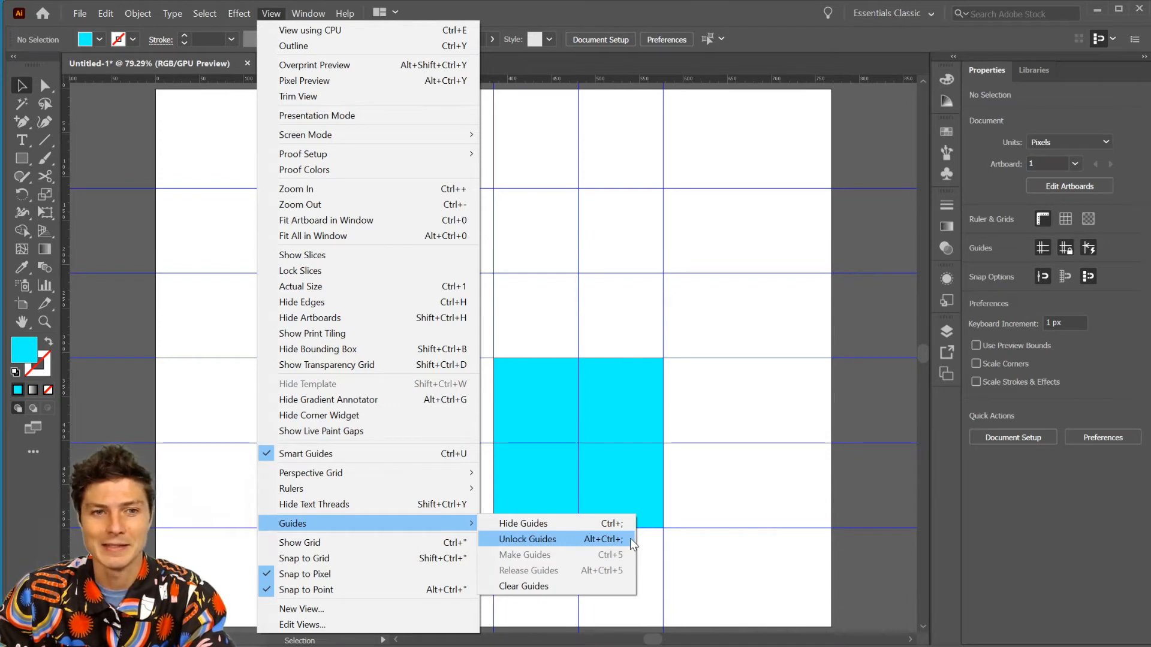
click(729, 457)
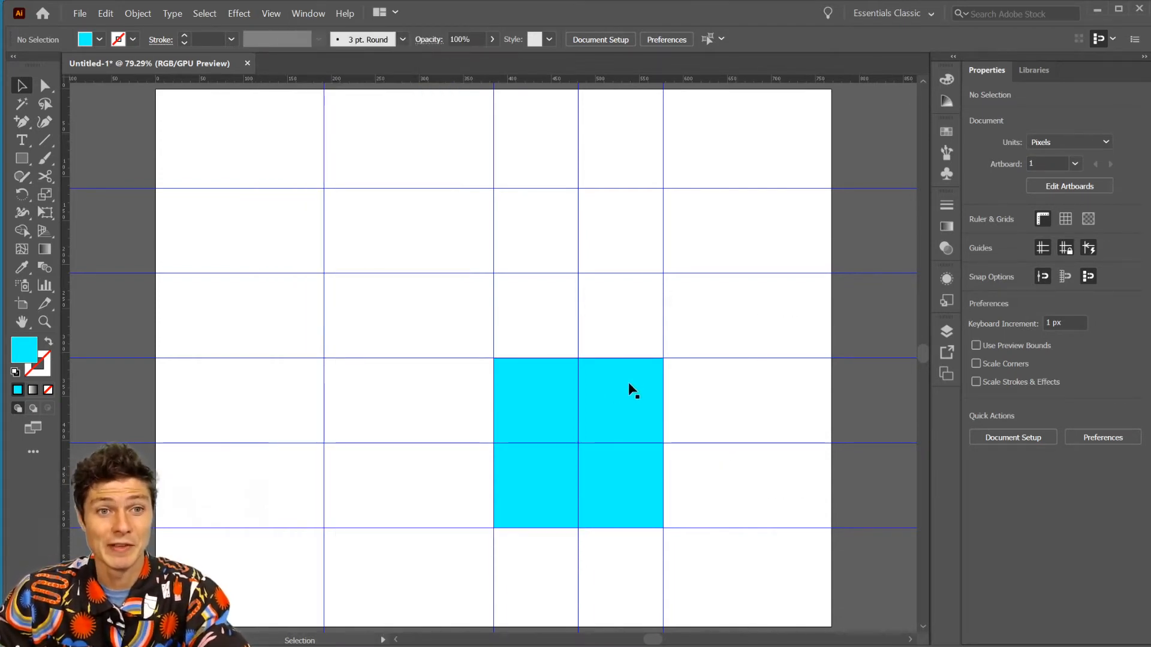
Step: Undo a trial move of the cyan square and turn off Snap to Pixel and Snap to Point
drag(629, 390, 703, 321)
key(ctrl+z)
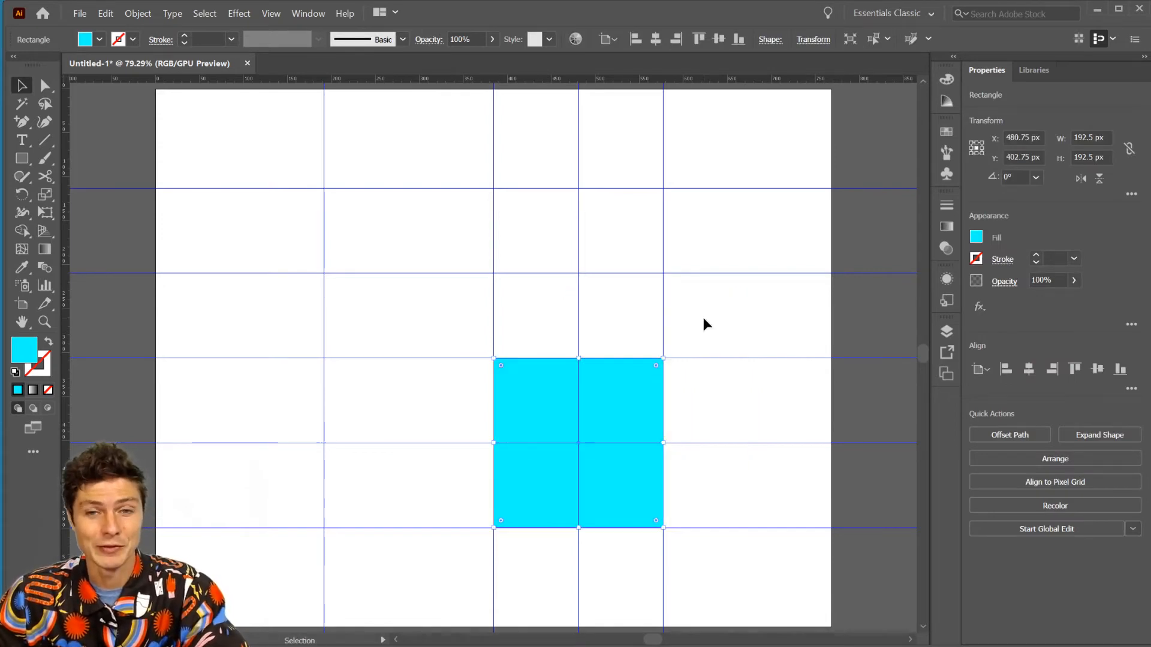
click(270, 13)
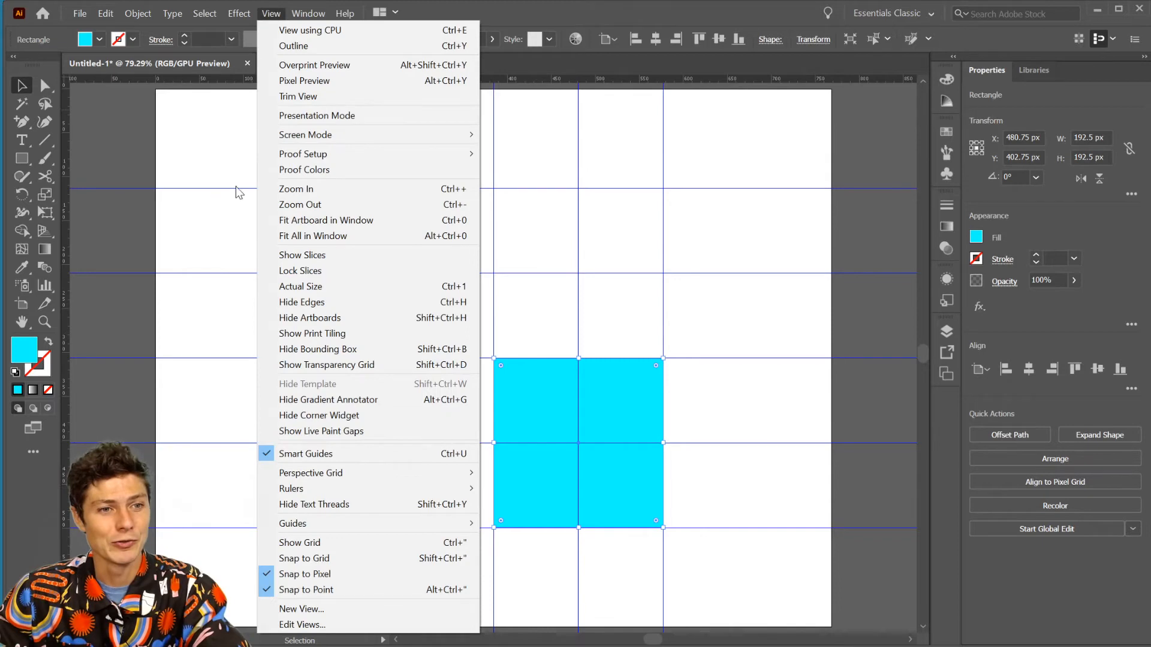
click(383, 576)
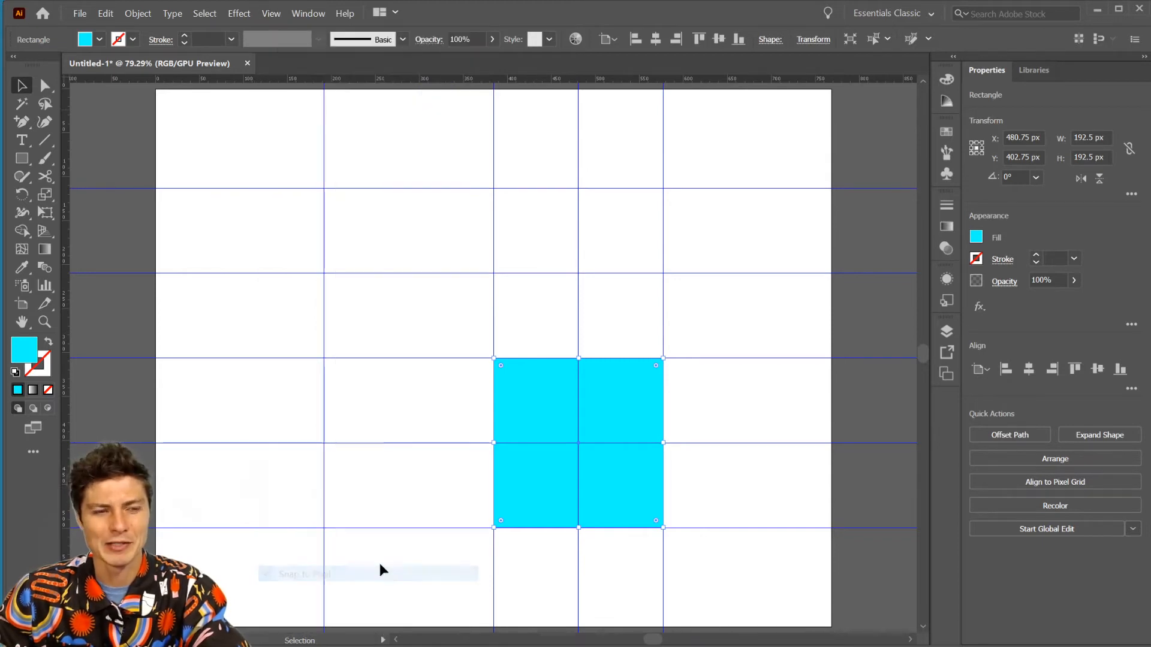
click(270, 13)
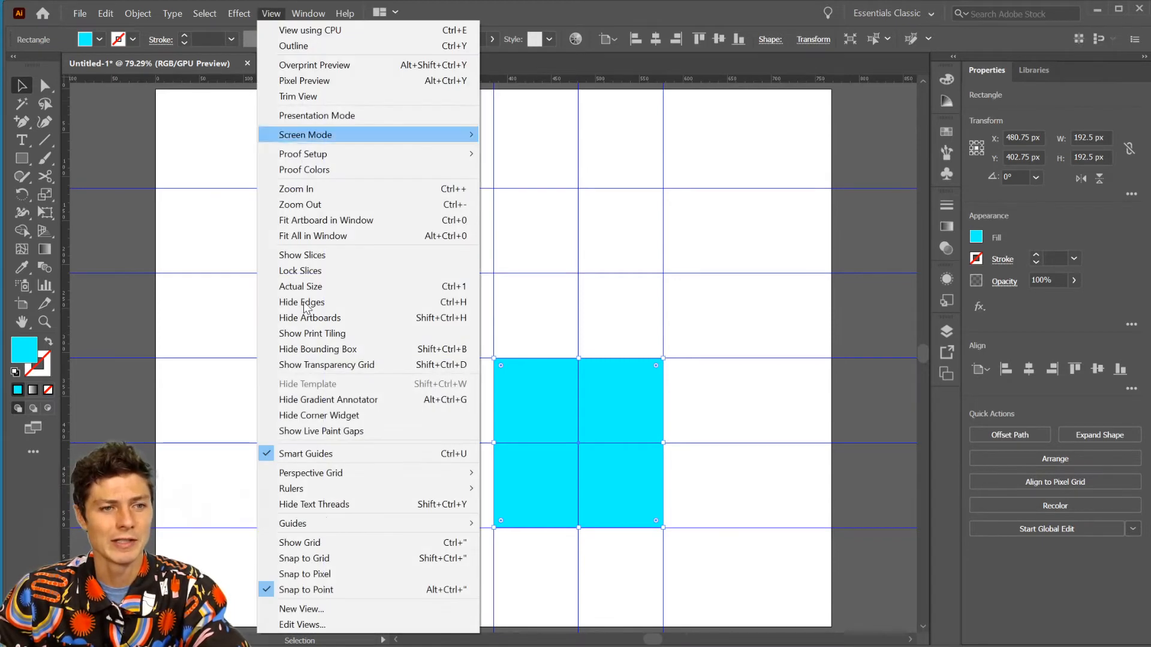
click(348, 590)
Step: Turn on Snap to Grid and show the document grid
click(268, 13)
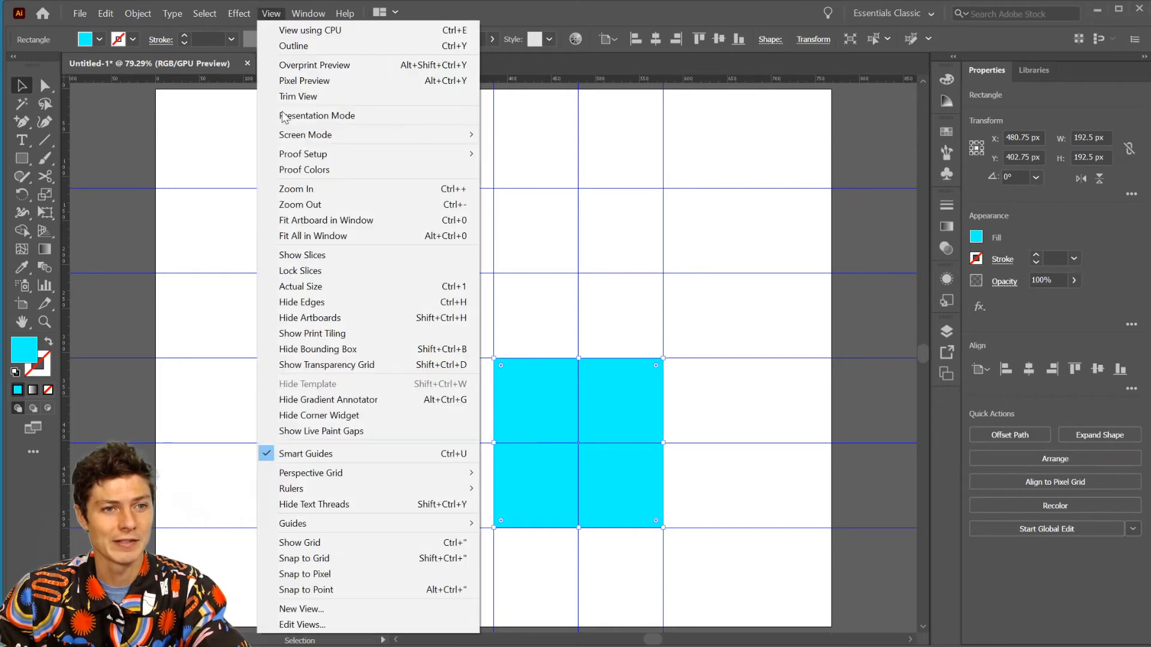
click(387, 558)
key(ctrl+apostrophe)
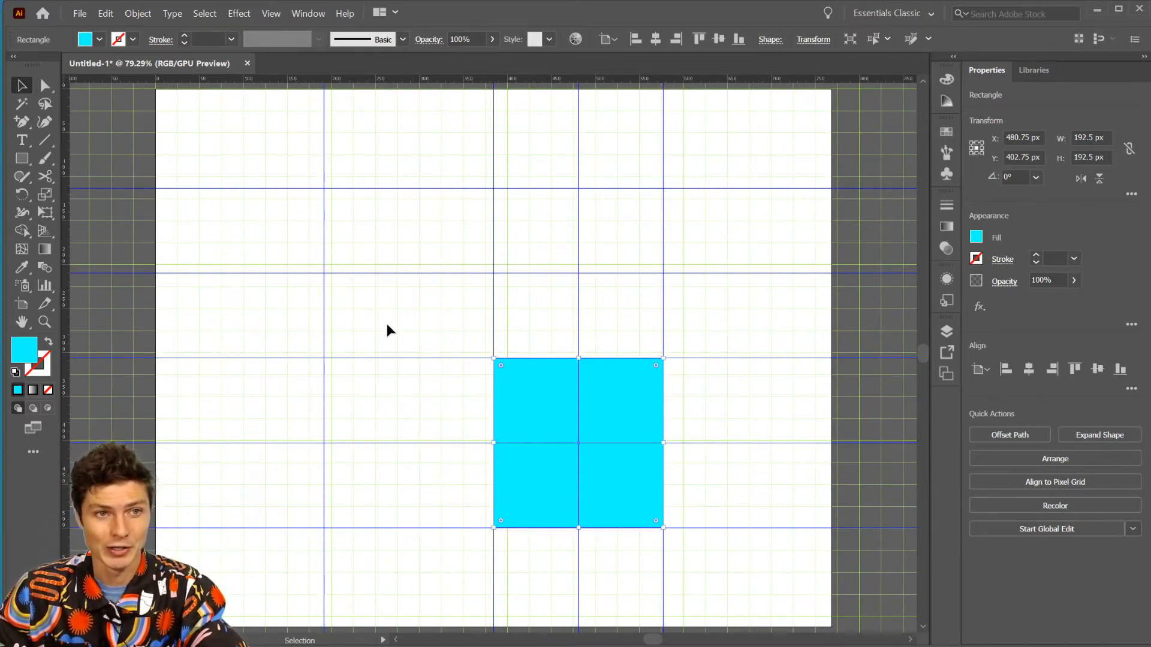
Step: Try drawing a 125 px square snapped to the grid beside the existing square, and undo it
key(m)
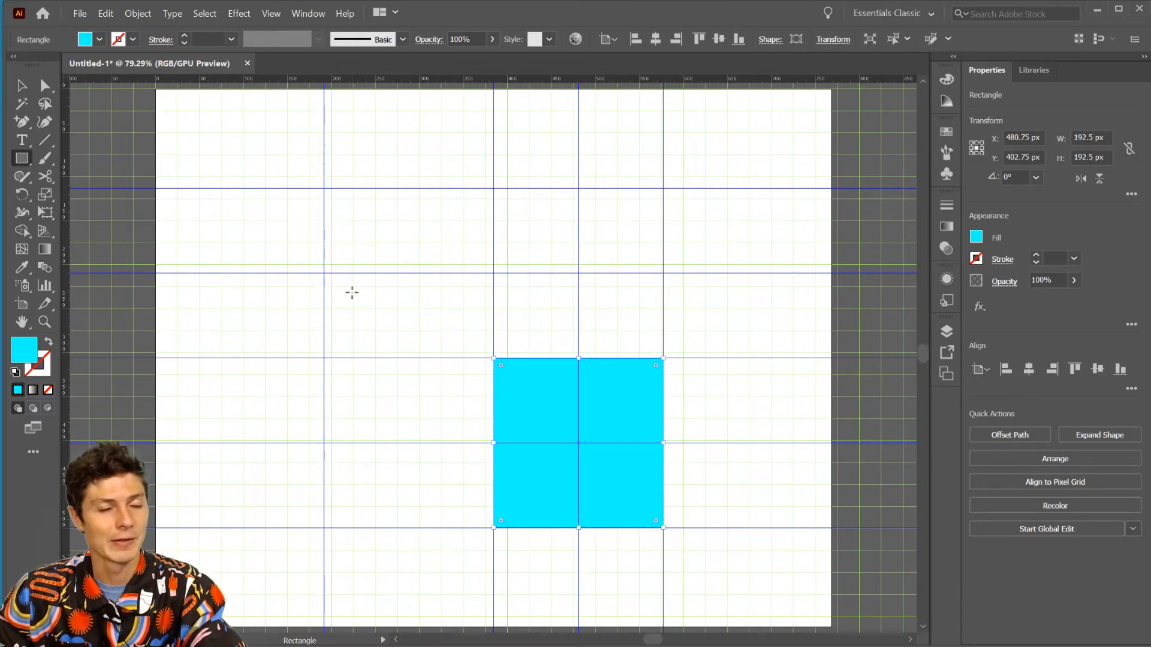
drag(353, 288, 550, 453)
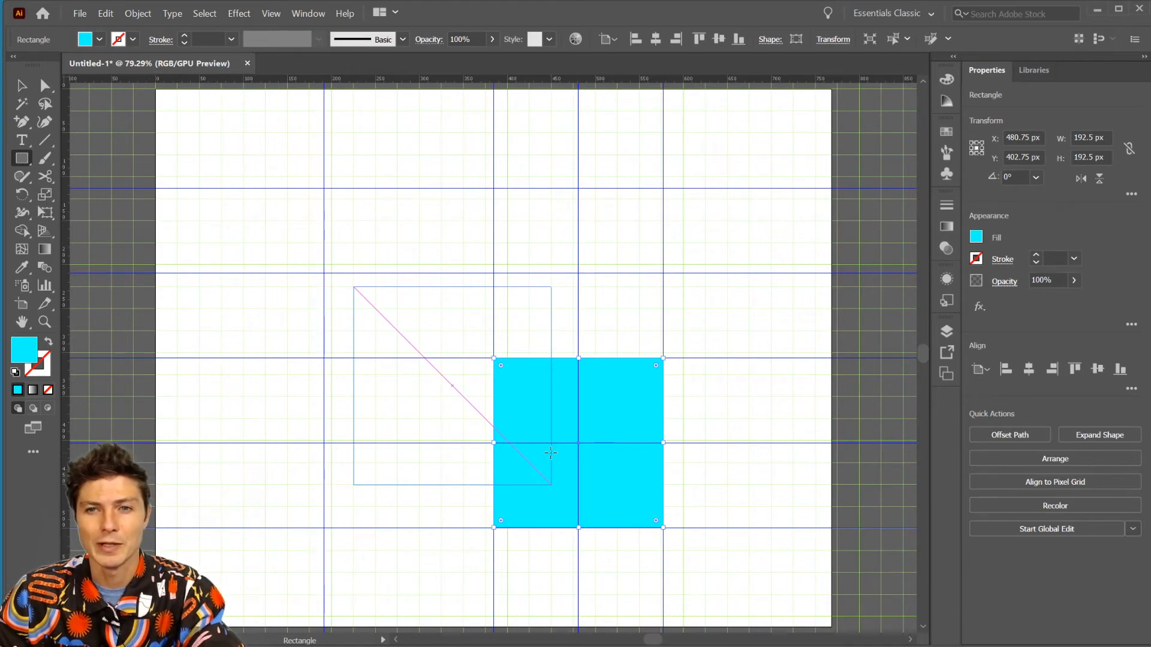
mouse_move(551, 453)
mouse_down()
mouse_move(530, 465)
mouse_move(466, 314)
mouse_up()
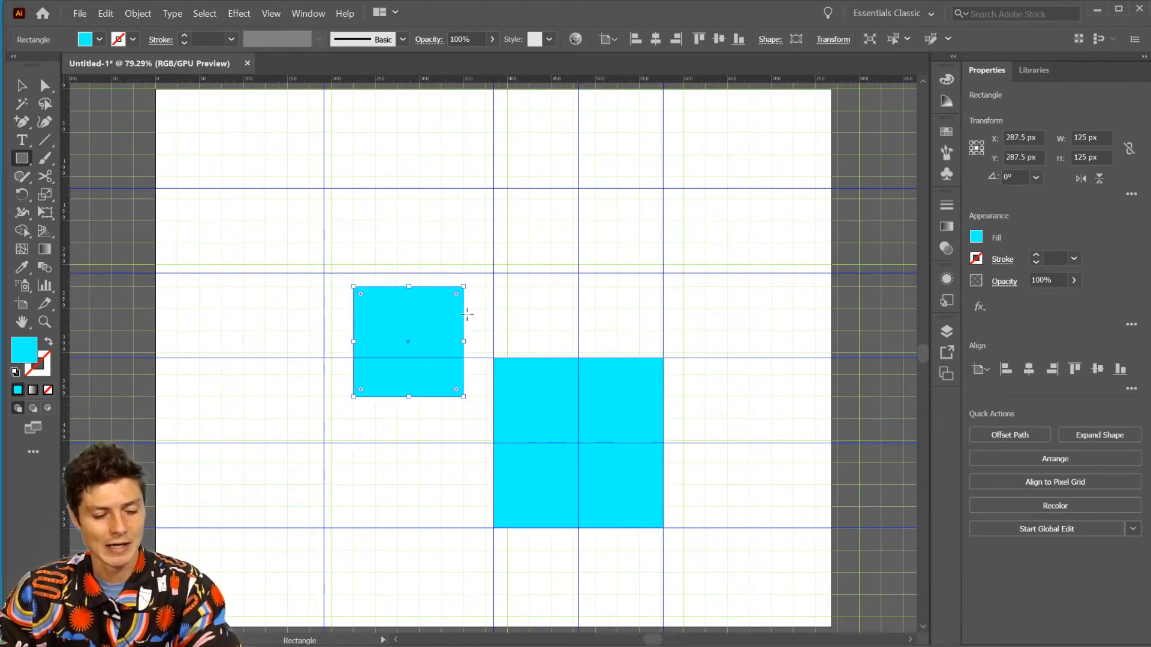
key(ctrl+z)
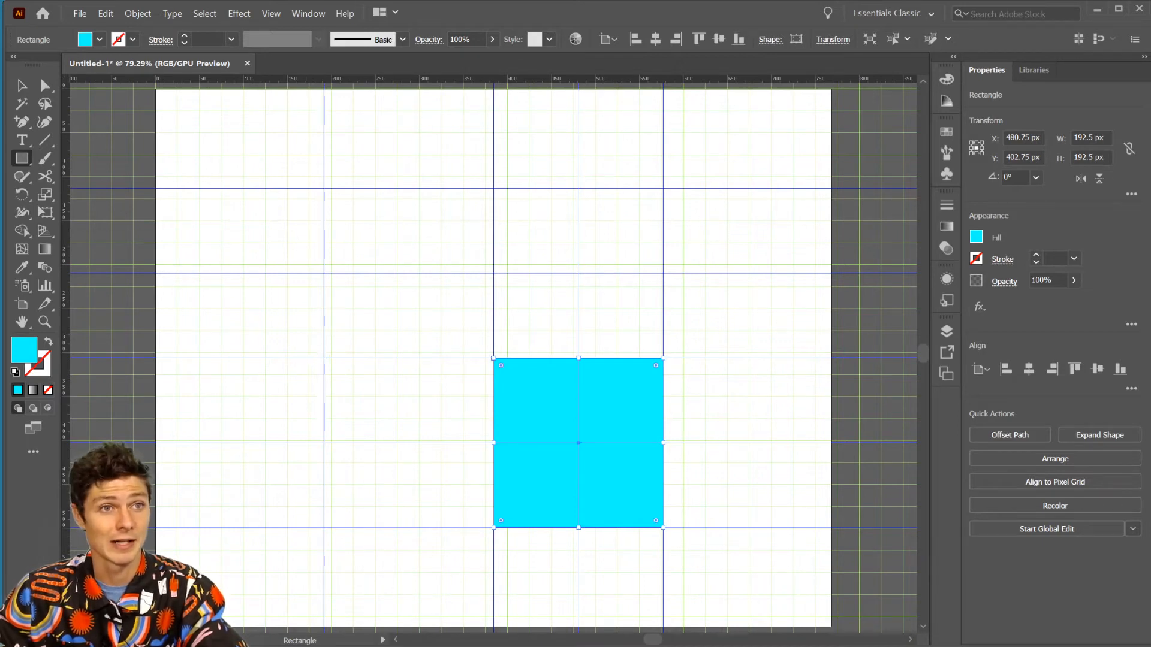
Step: Turn off Snap to Grid
click(271, 16)
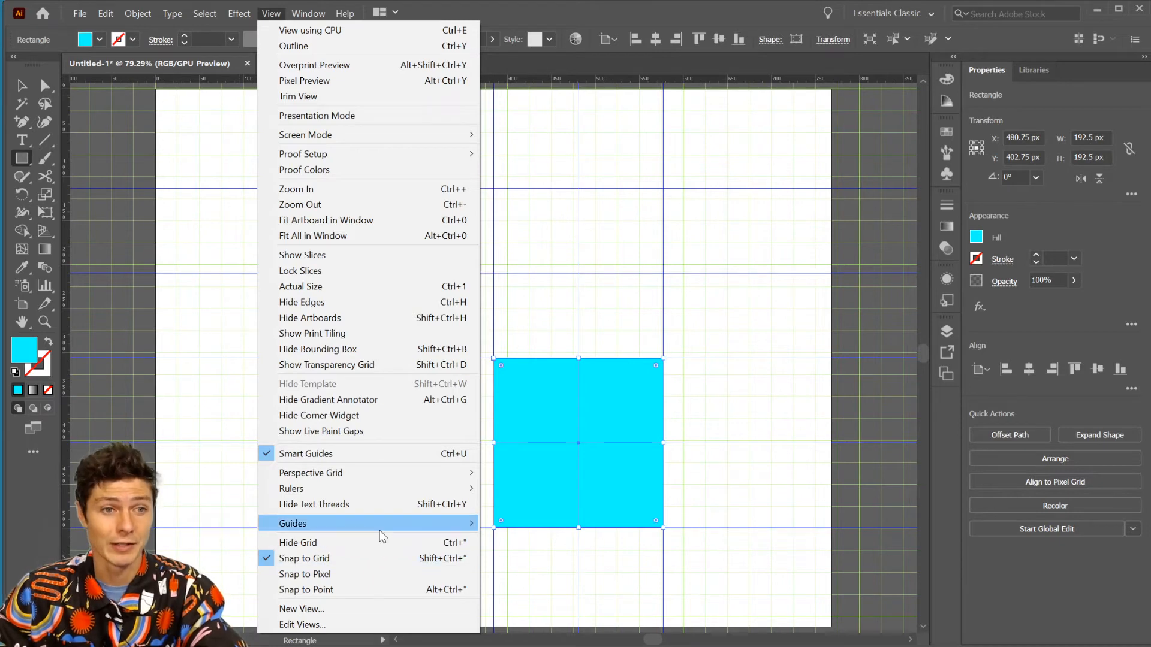
click(374, 559)
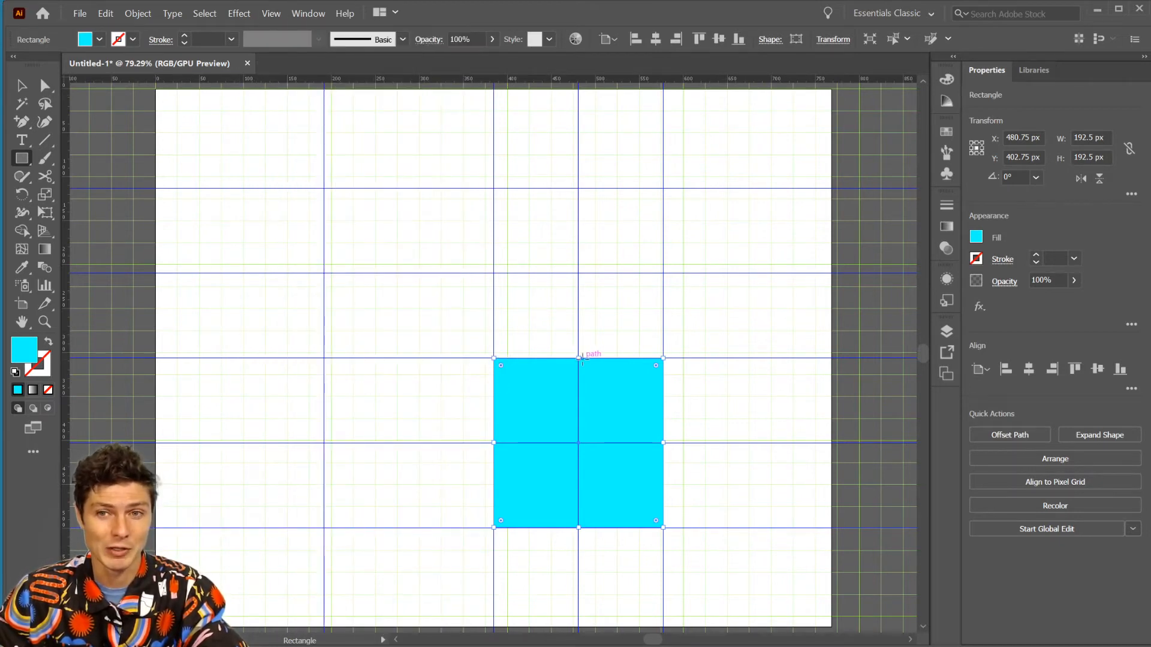
Step: Delete the cyan square and hide the grid
key(v)
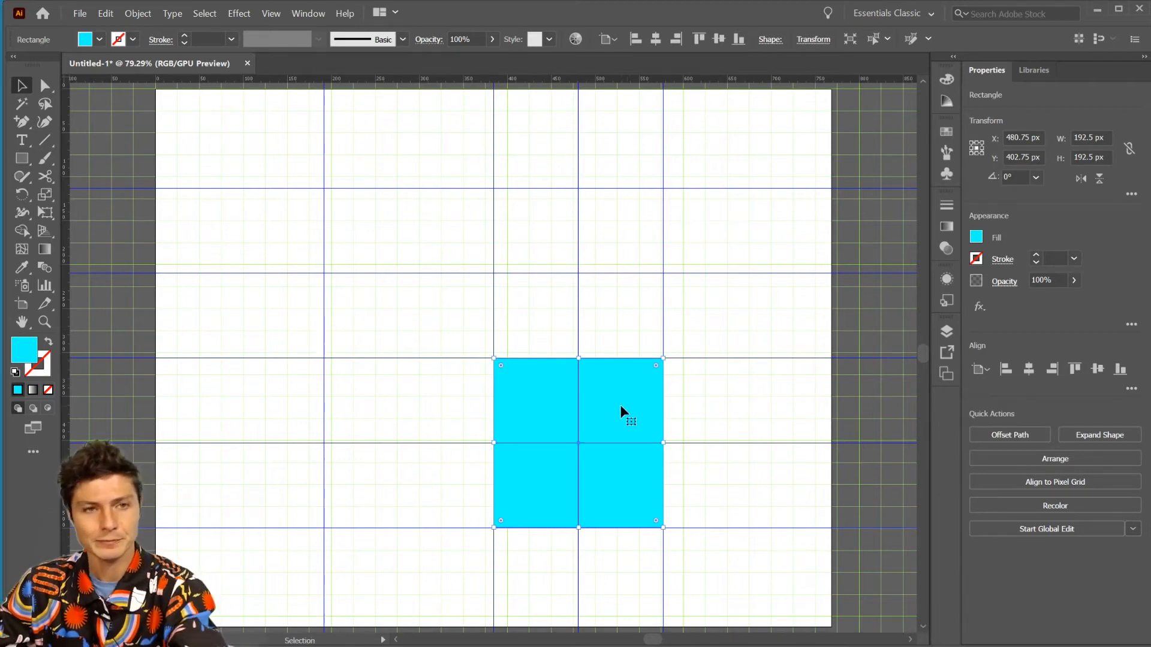
key(Delete)
key(ctrl+apostrophe)
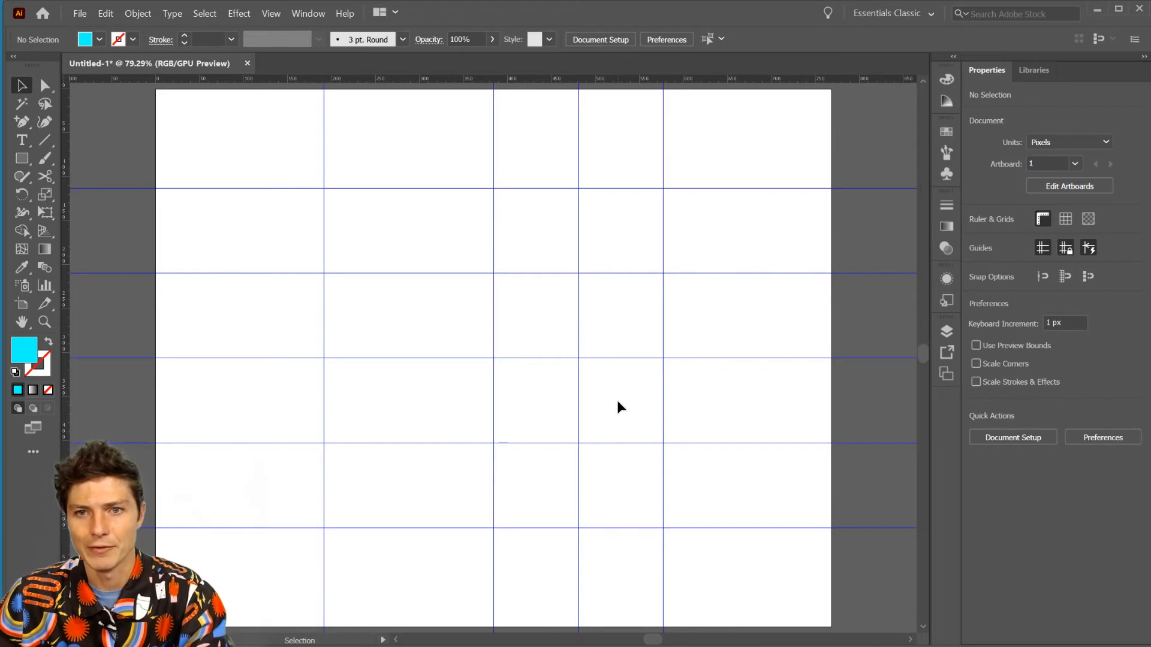
Step: Draw a circle about 193.5 px wide between the guides in the artboard's upper-right quadrant, starting at a guide intersection
key(l)
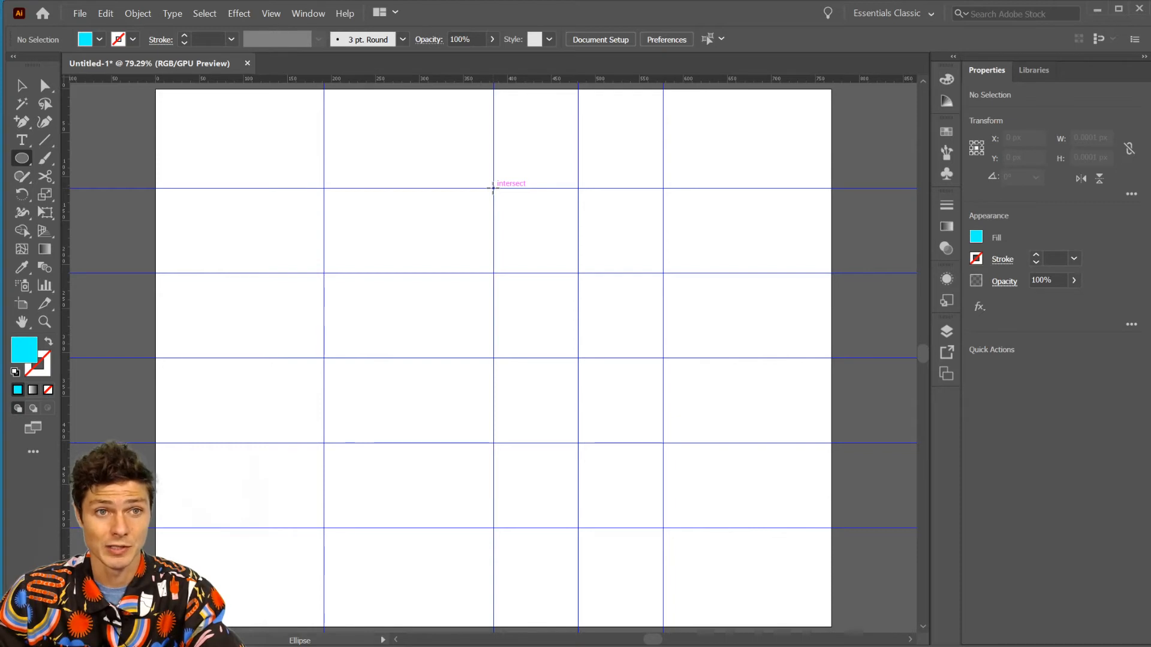
drag(493, 188, 663, 358)
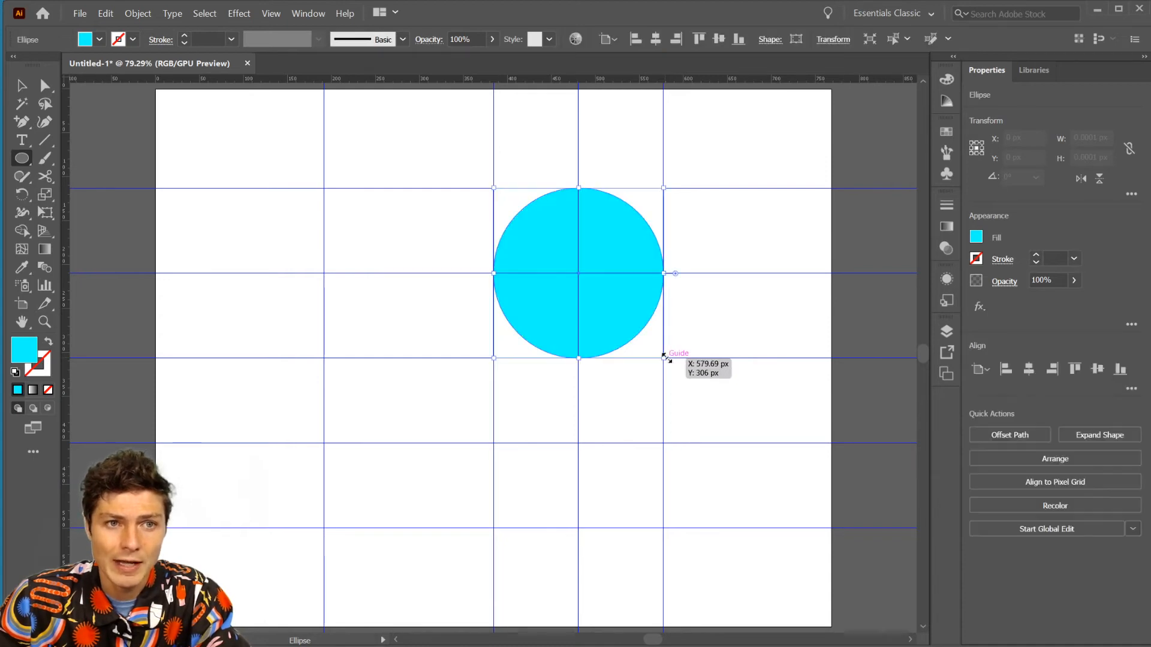
Step: Scale the circle down to 193 px so its lower-right bounding corner meets the guide intersection exactly
key(ctrl+plus)
key(ctrl+plus)
key(ctrl+plus)
key(ctrl+plus)
key(ctrl+plus)
key(space)
drag(625, 256, 614, 71)
key(ctrl+plus)
key(space)
drag(335, 421, 593, 156)
drag(674, 440, 134, 303)
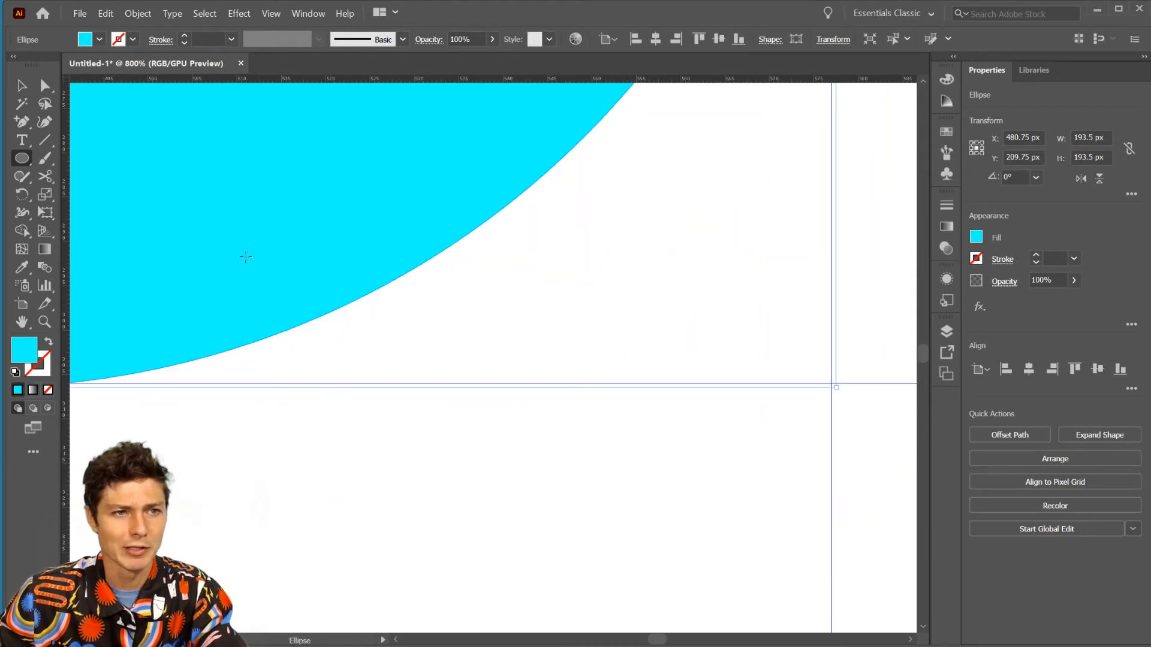
key(v)
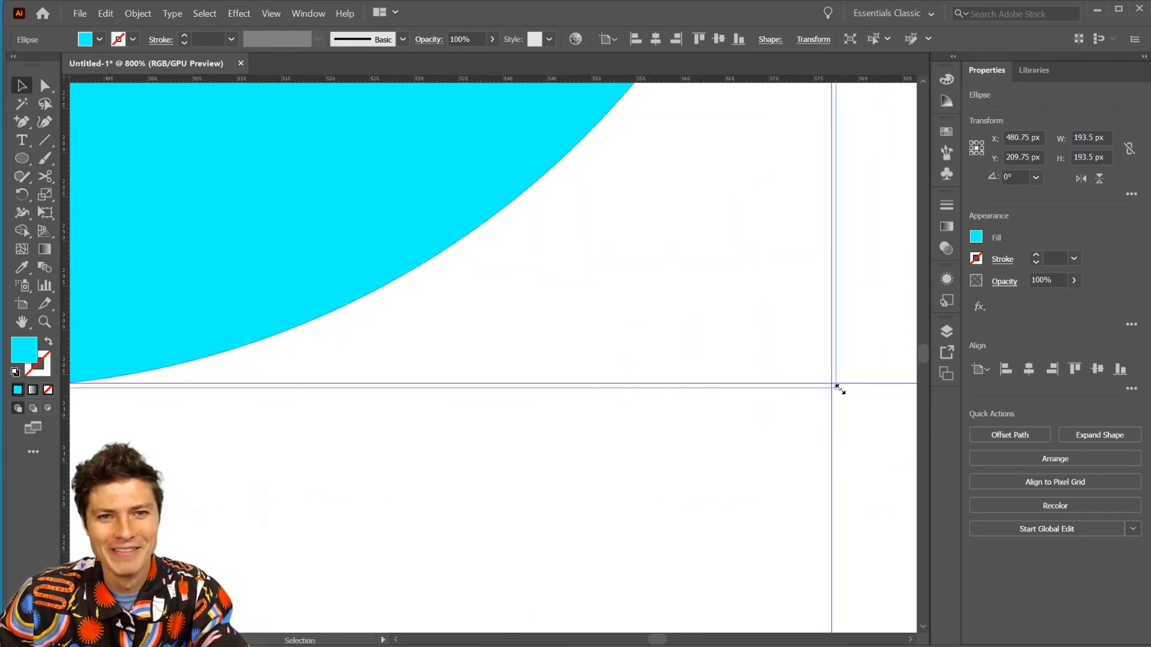
drag(839, 389, 832, 383)
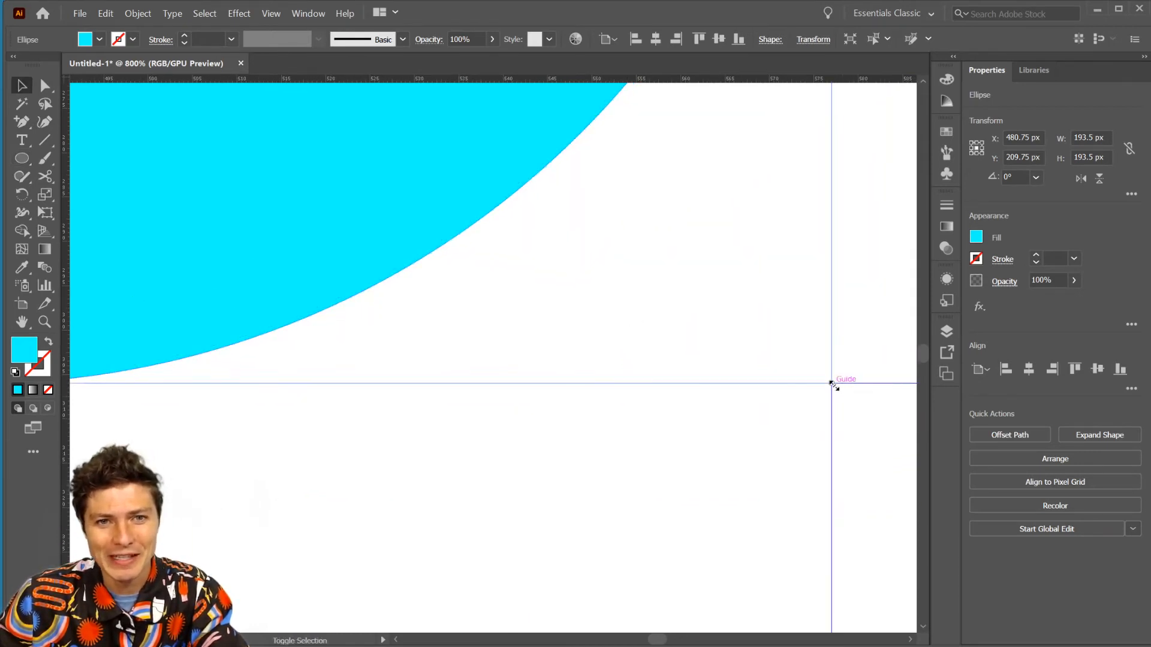
Step: Examine at high magnification how the circle's edges meet the surrounding guides
drag(472, 310, 825, 321)
drag(508, 363, 887, 414)
drag(234, 267, 534, 627)
mouse_move(281, 269)
mouse_down()
mouse_move(393, 590)
mouse_move(388, 624)
mouse_up()
drag(397, 367, 254, 606)
mouse_move(709, 184)
mouse_down()
mouse_move(565, 398)
mouse_move(544, 480)
mouse_up()
mouse_move(834, 165)
mouse_down()
mouse_move(730, 417)
mouse_move(363, 350)
mouse_up()
drag(797, 628, 539, 429)
drag(616, 530, 350, 134)
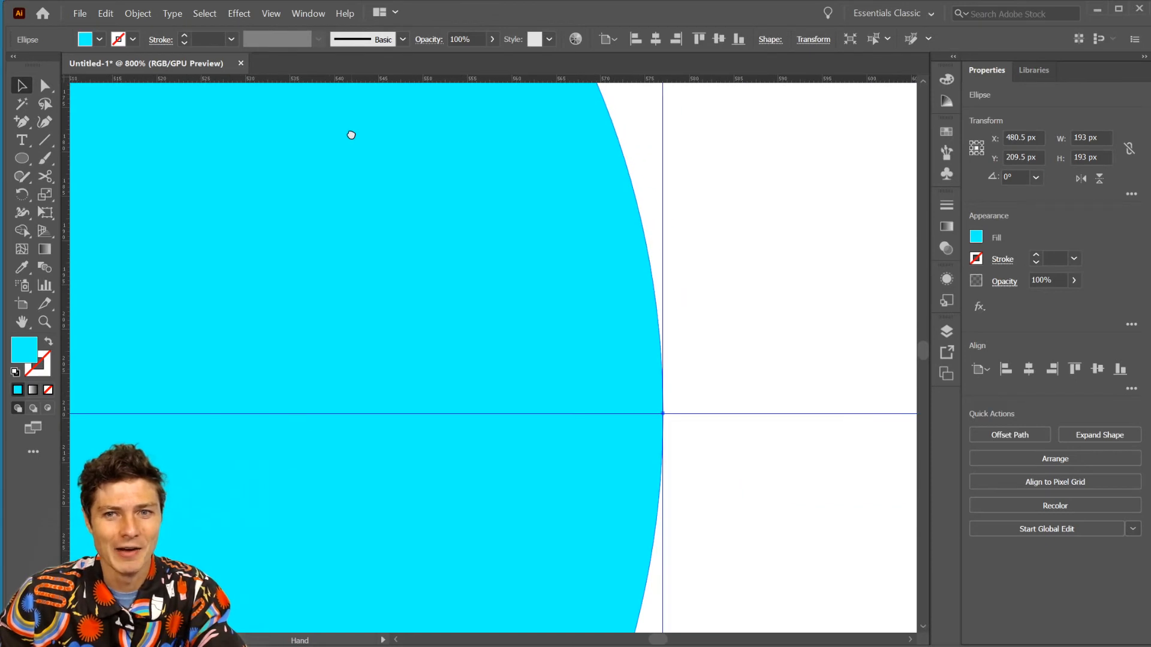
key(ctrl+1)
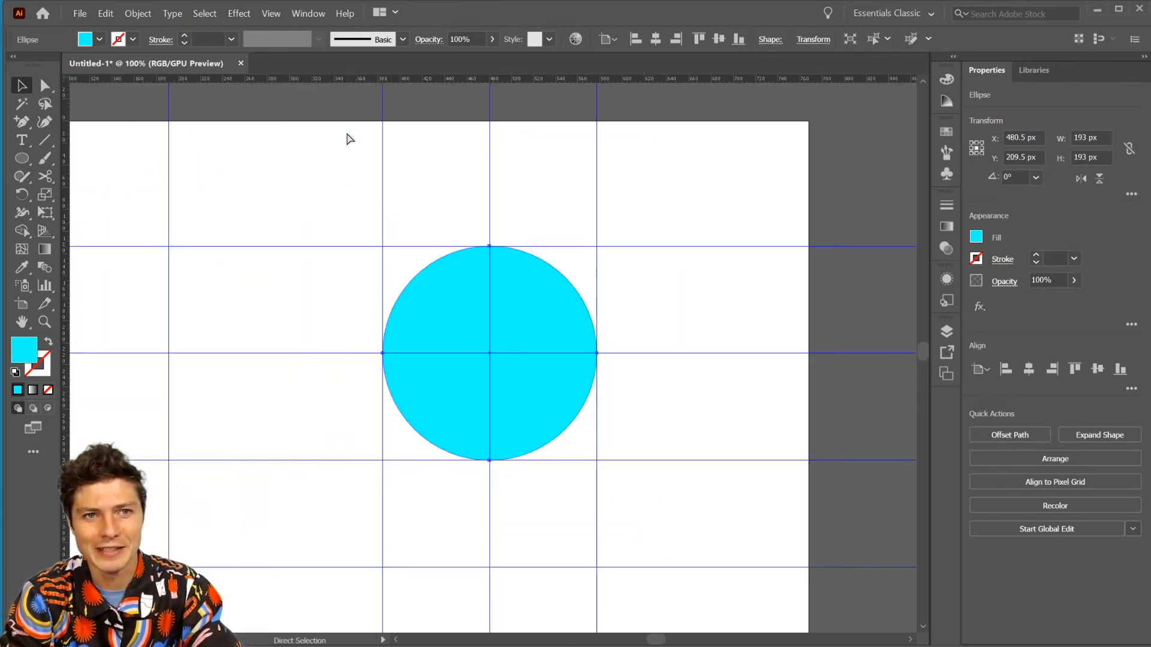
Step: Draw a second 193 px circle outward from the guide intersection directly below the first circle
drag(642, 380, 704, 244)
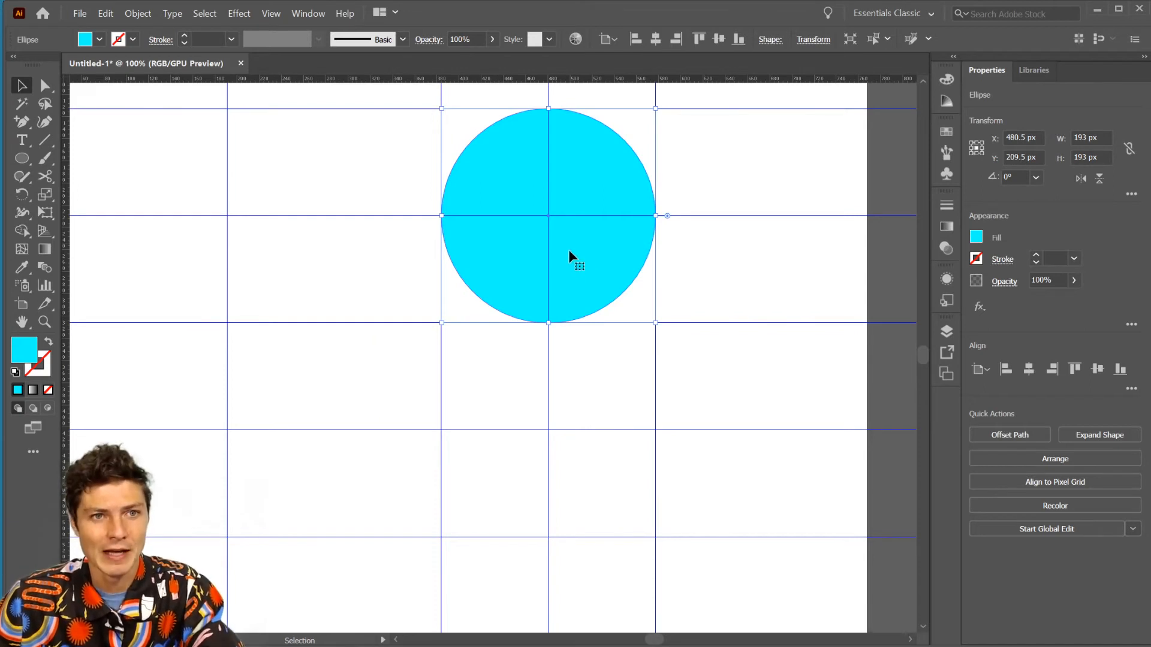
drag(562, 511, 638, 450)
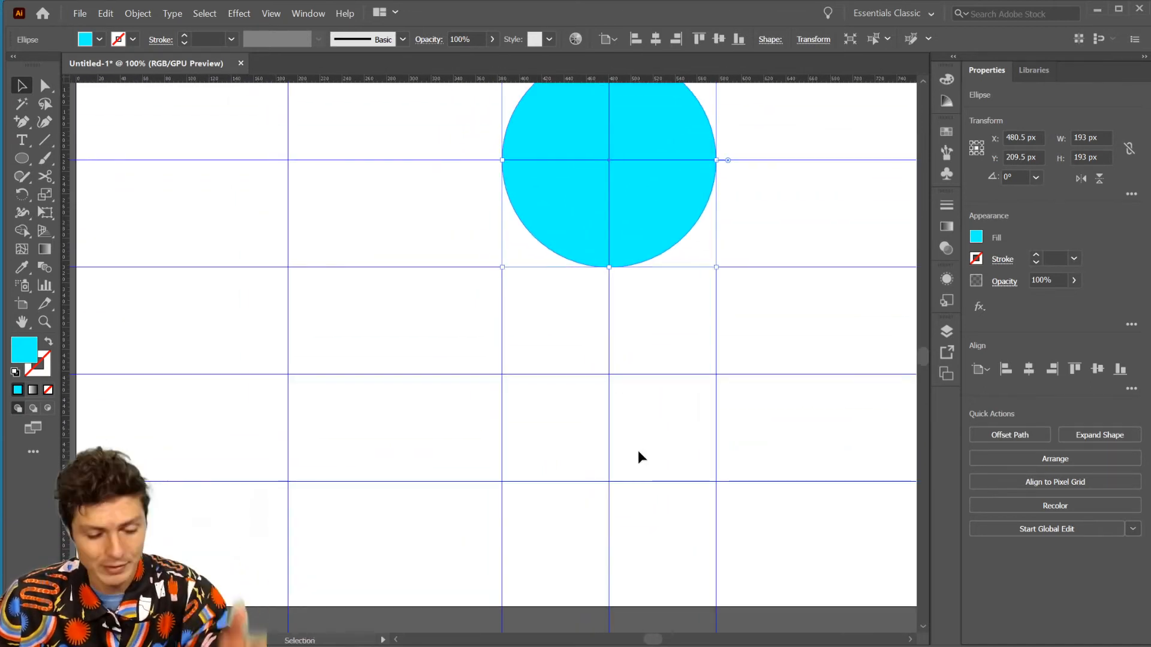
key(l)
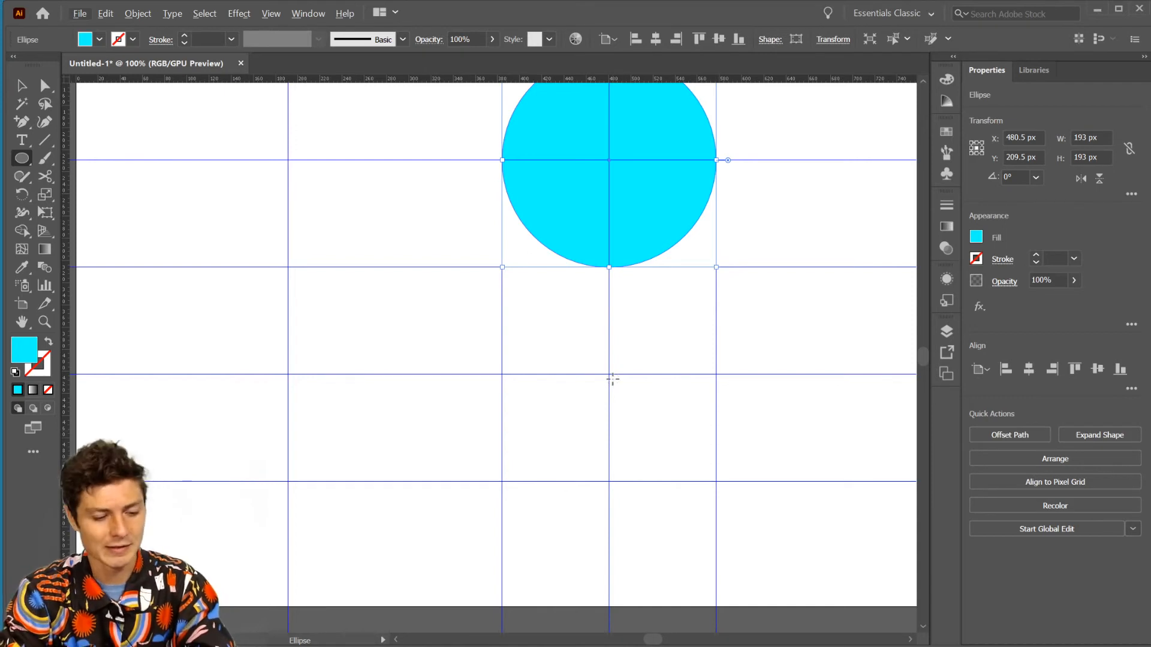
key(ctrl+plus)
key(ctrl+plus)
drag(612, 379, 728, 163)
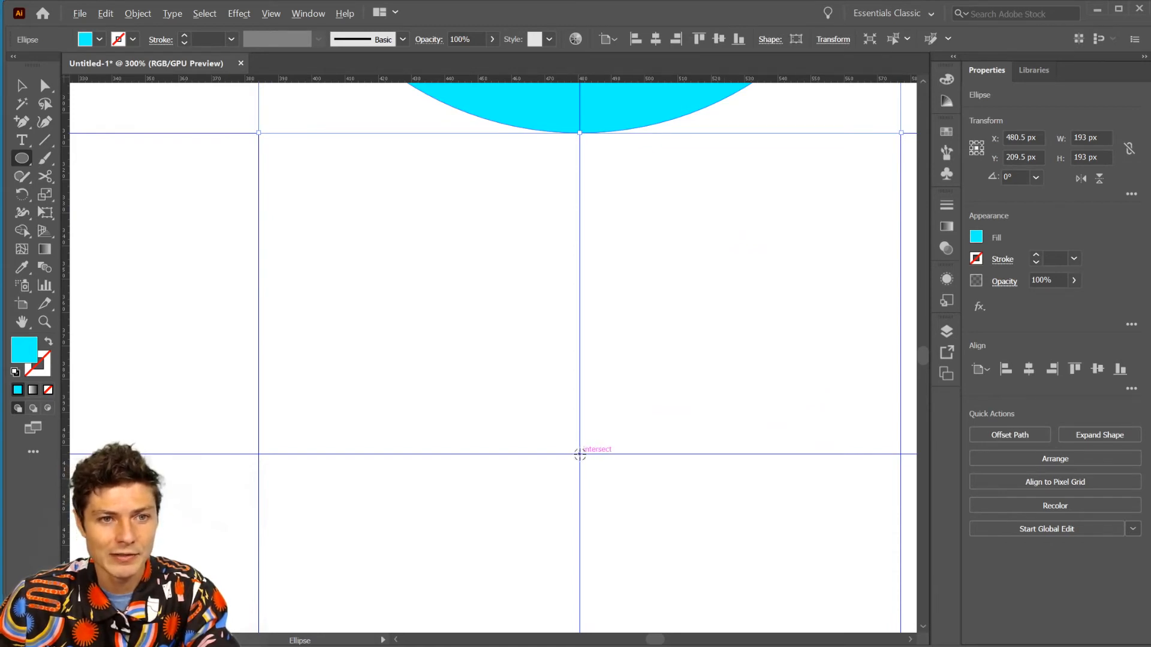
drag(580, 453, 870, 132)
Step: Examine close up how the lower circle's edges align with the guides and the circle above
scroll(707, 183, down, 5)
scroll(707, 183, left, 1)
scroll(707, 183, up, 3)
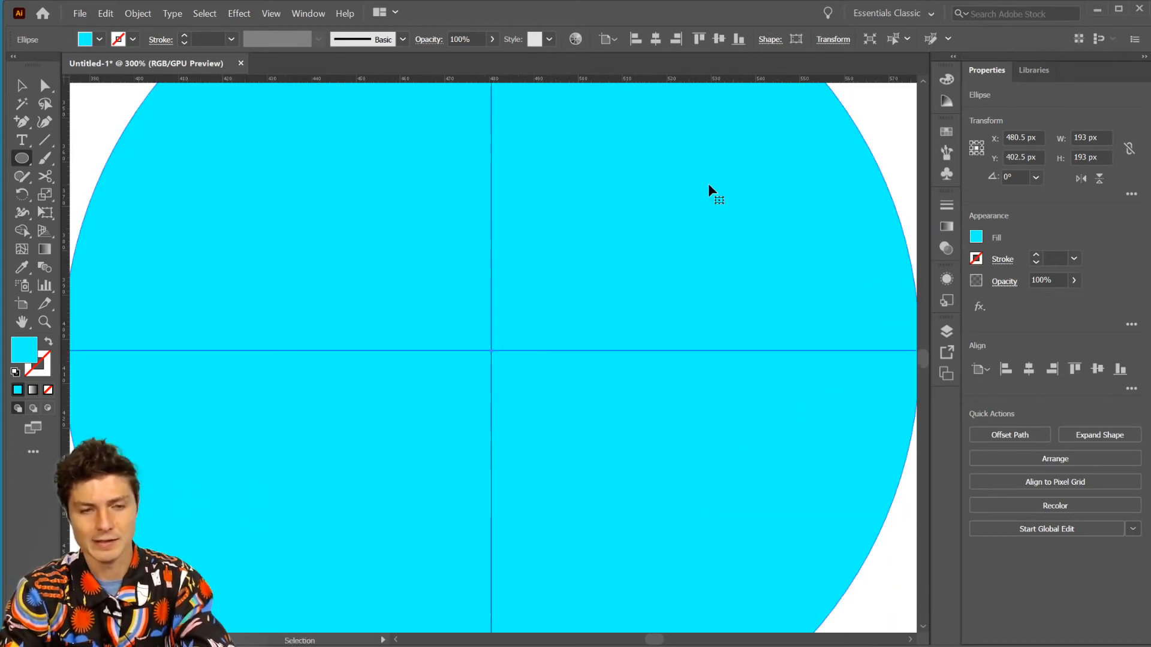
scroll(663, 180, right, 5)
drag(598, 390, 774, 90)
drag(429, 418, 786, 224)
drag(534, 371, 800, 573)
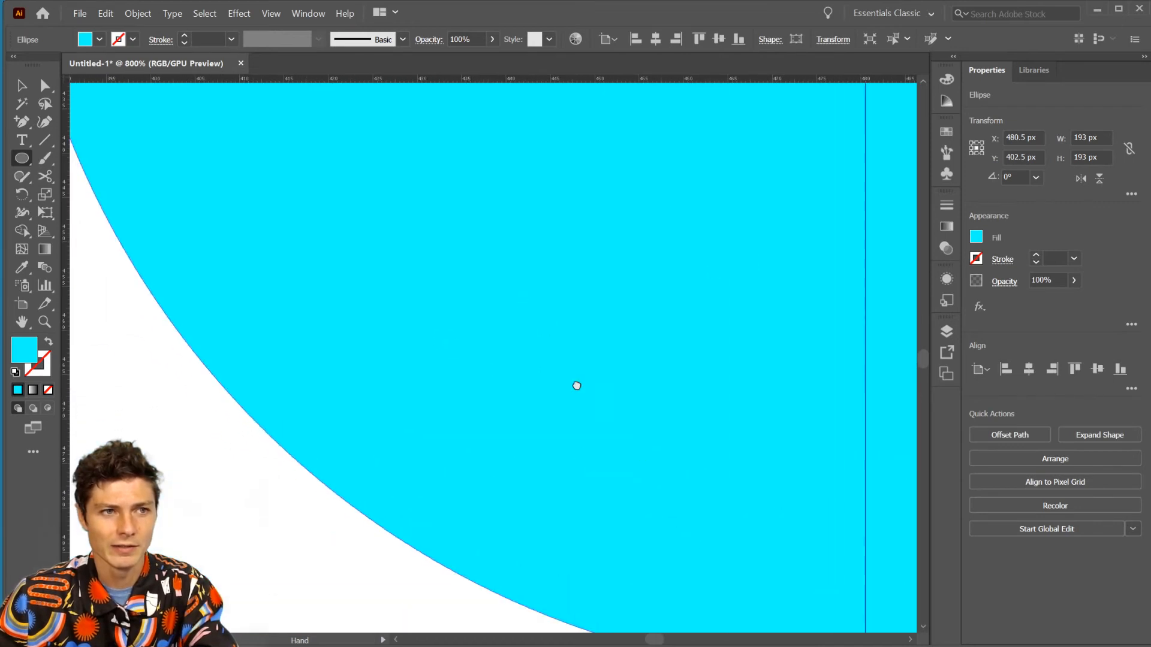
drag(443, 102, 539, 438)
drag(419, 102, 530, 373)
drag(506, 241, 493, 321)
drag(724, 114, 570, 371)
drag(884, 167, 593, 498)
key(ctrl+minus)
key(ctrl+minus)
key(ctrl+minus)
key(ctrl+minus)
key(ctrl+minus)
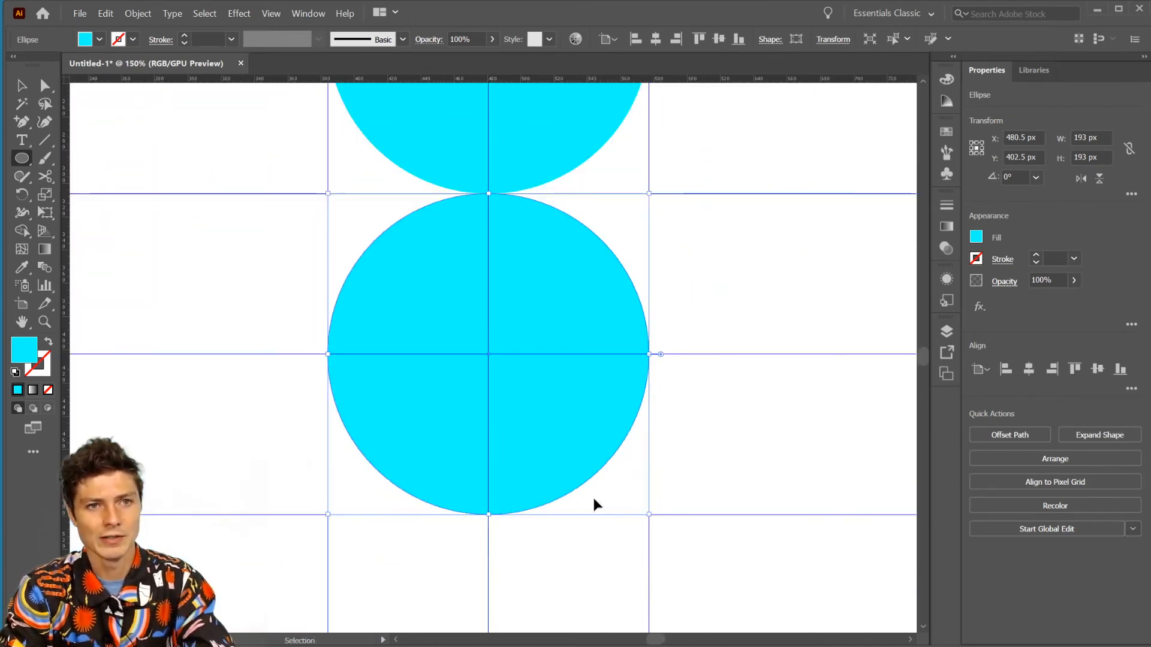
key(ctrl+minus)
drag(685, 321, 703, 407)
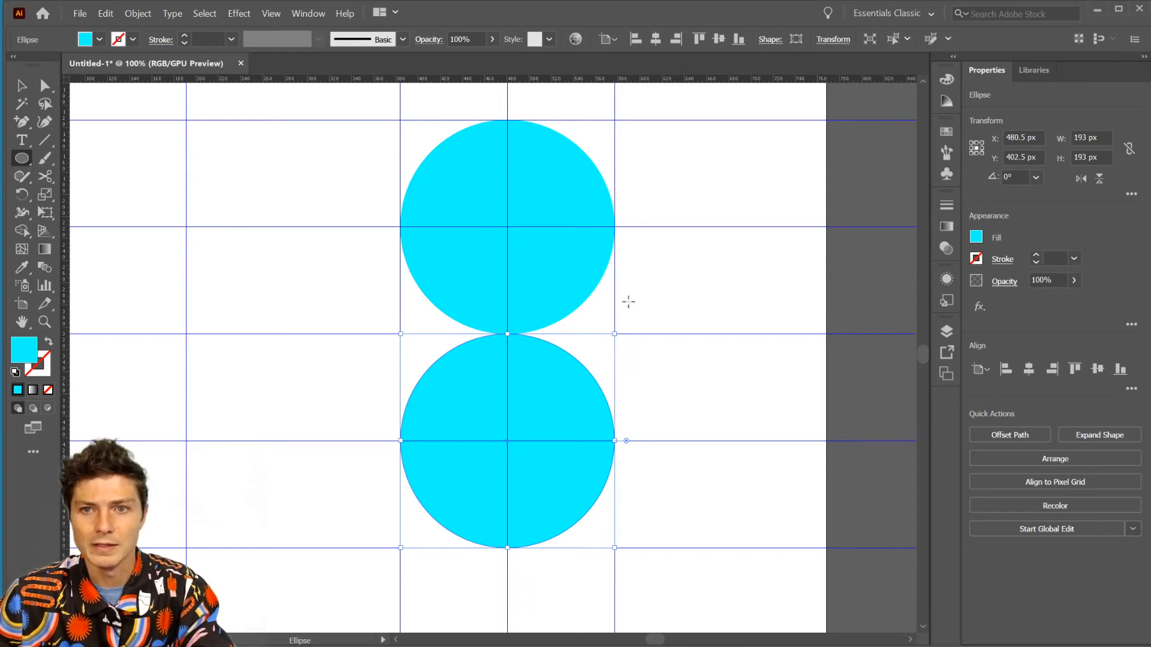
Step: Convert the upper circle into a guide with Make Guides
key(v)
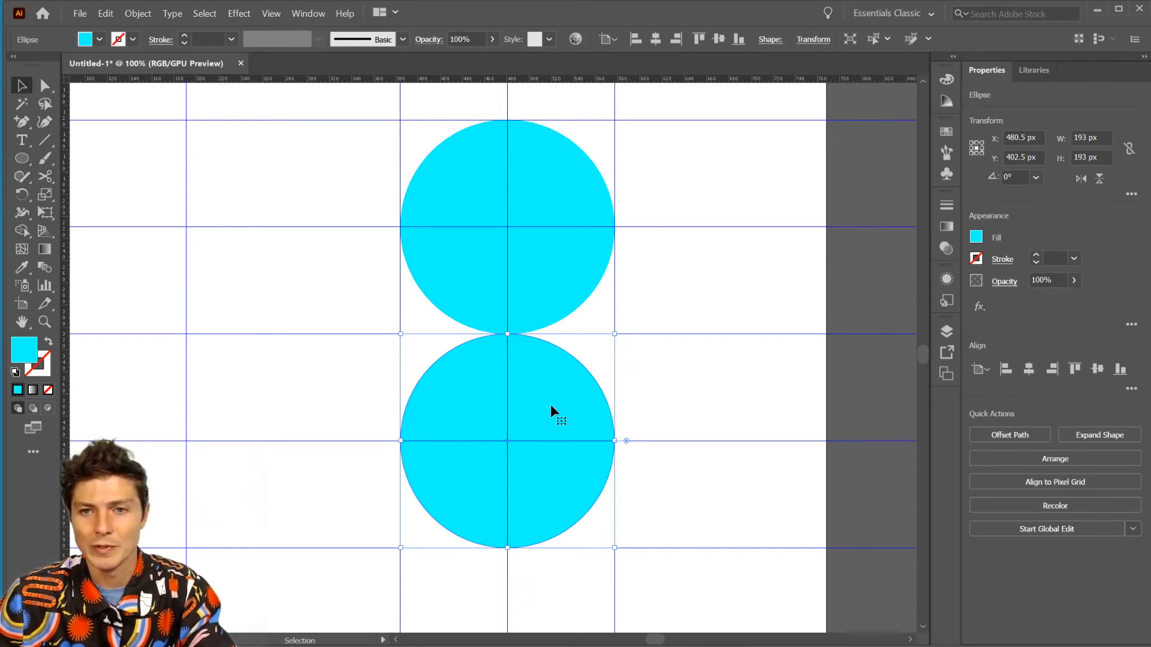
click(563, 302)
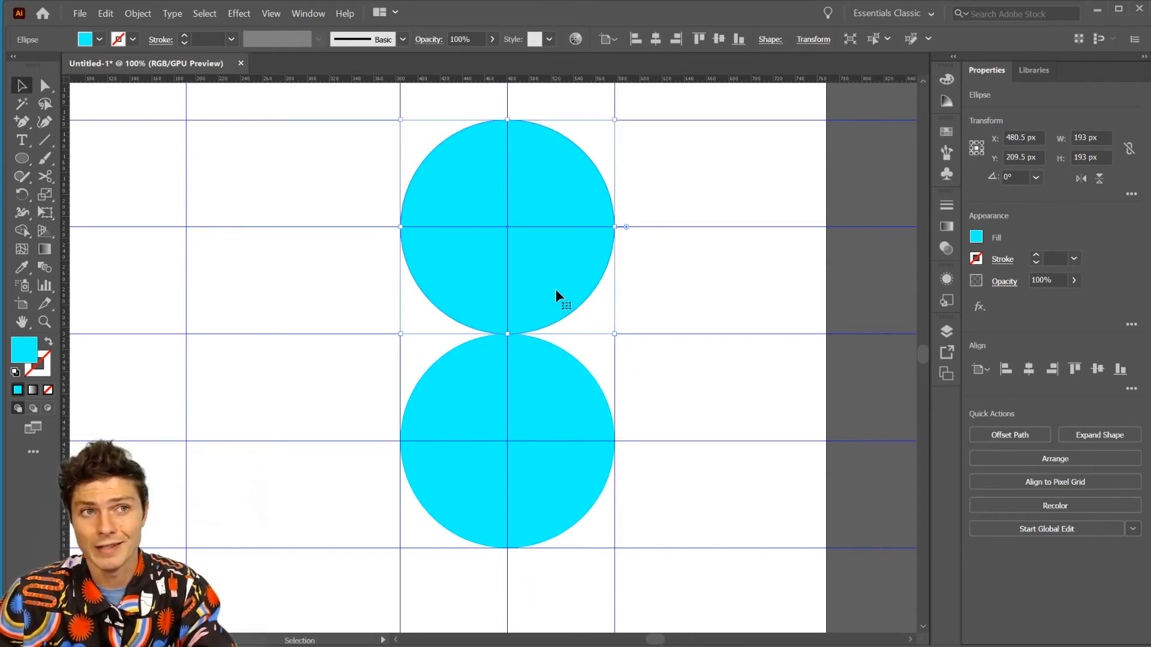
click(271, 13)
mouse_move(341, 533)
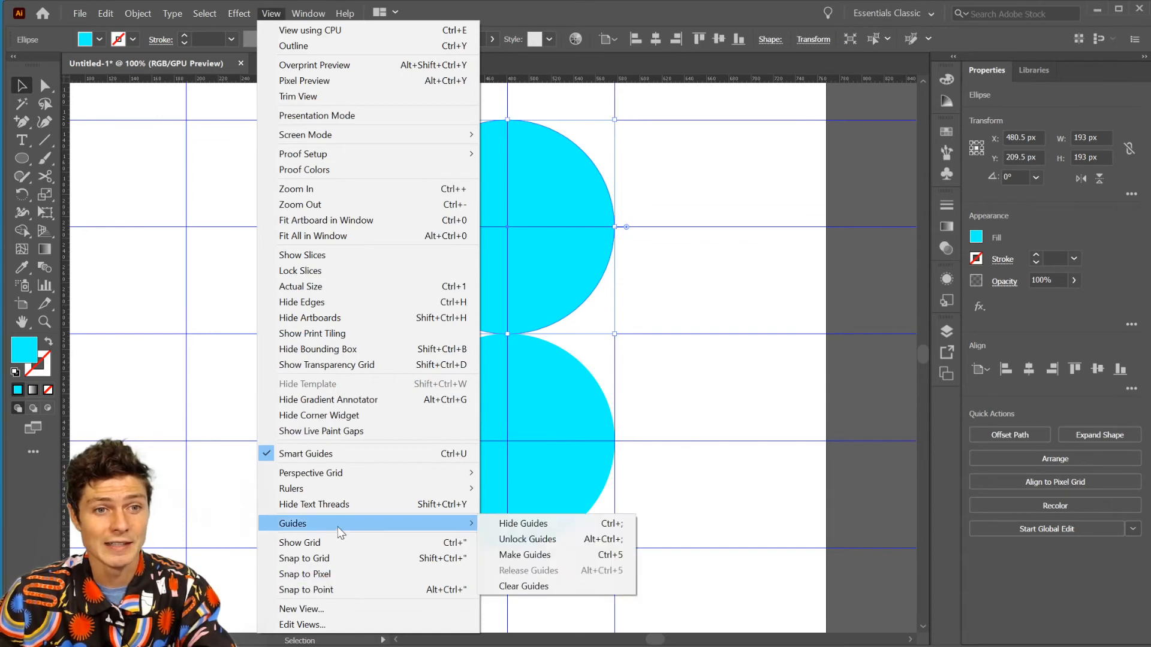
click(536, 558)
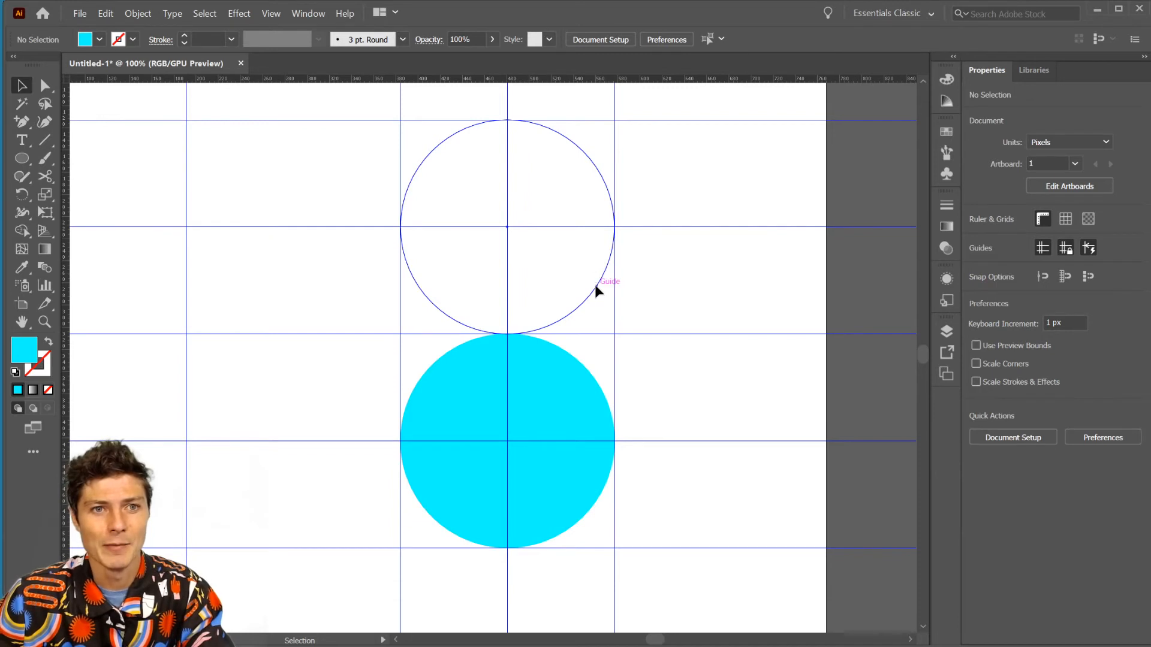
Step: Convert the lower cyan circle into a guide with Make Guides
mouse_move(646, 289)
mouse_down()
mouse_move(693, 309)
mouse_move(634, 301)
mouse_up()
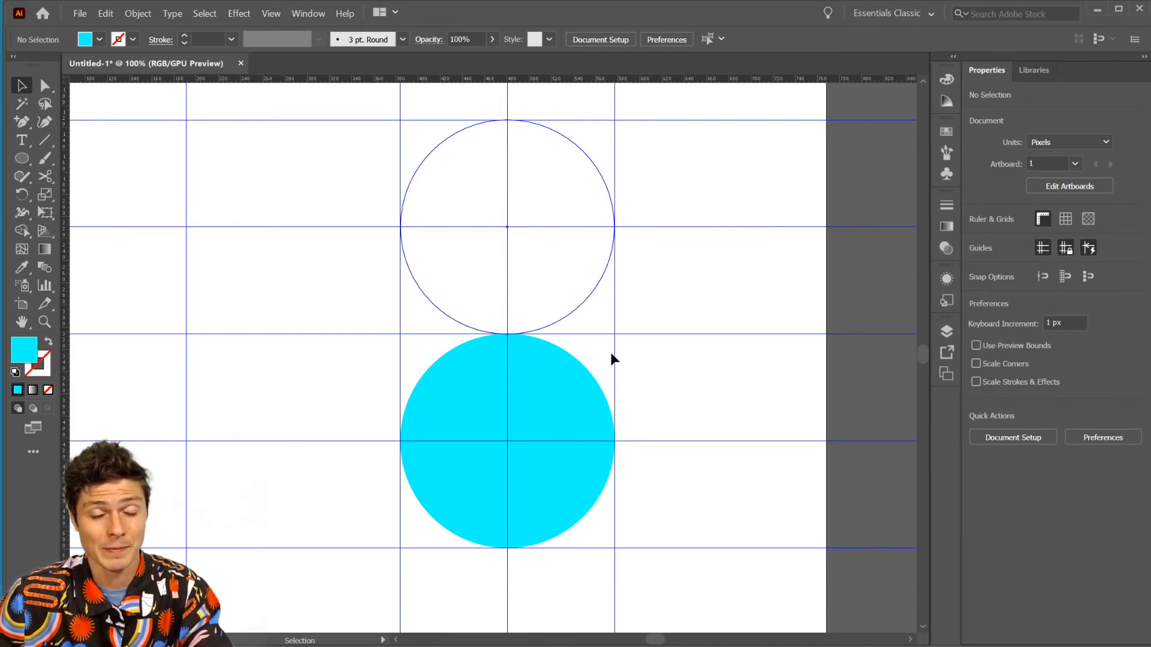
click(574, 394)
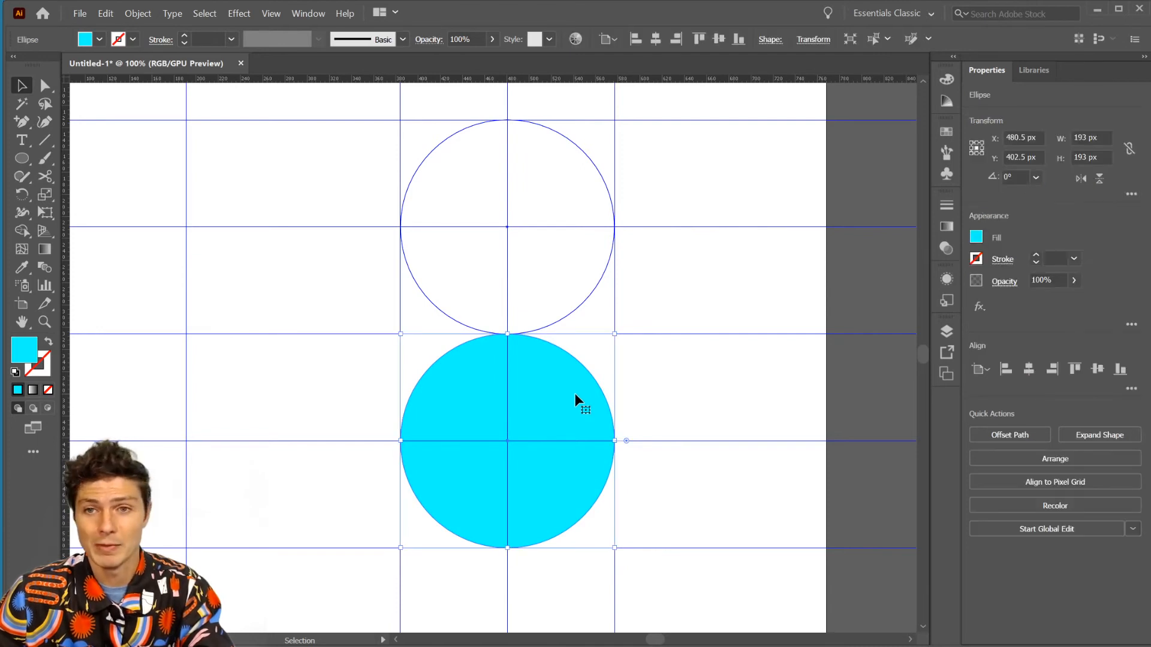
right_click(576, 395)
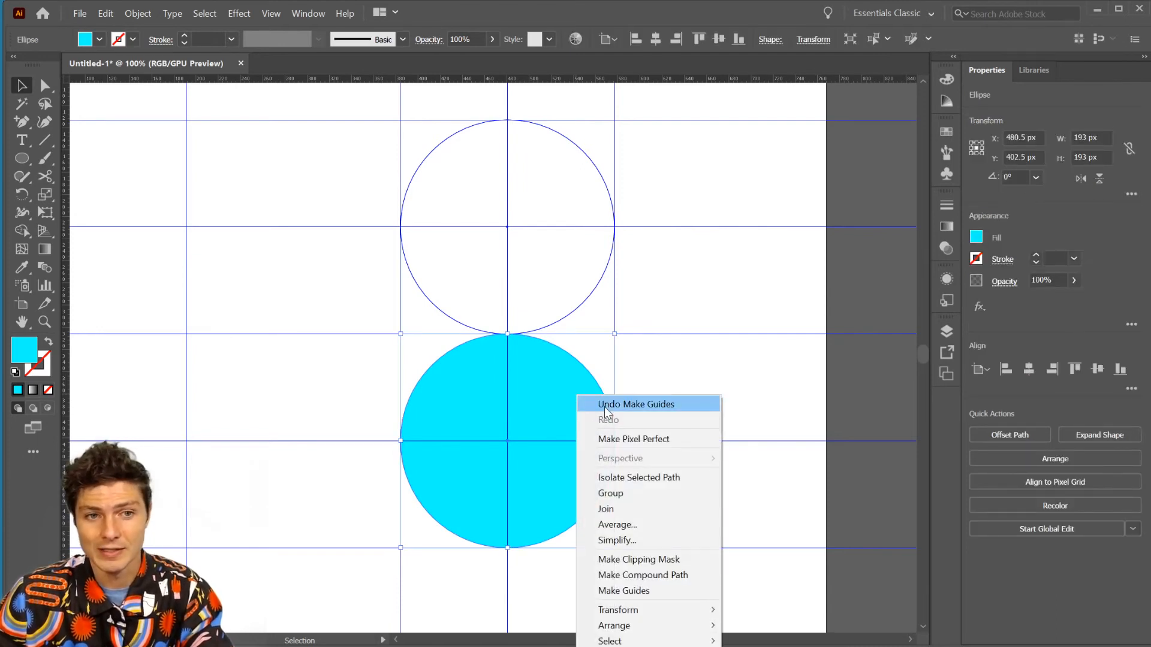
click(688, 589)
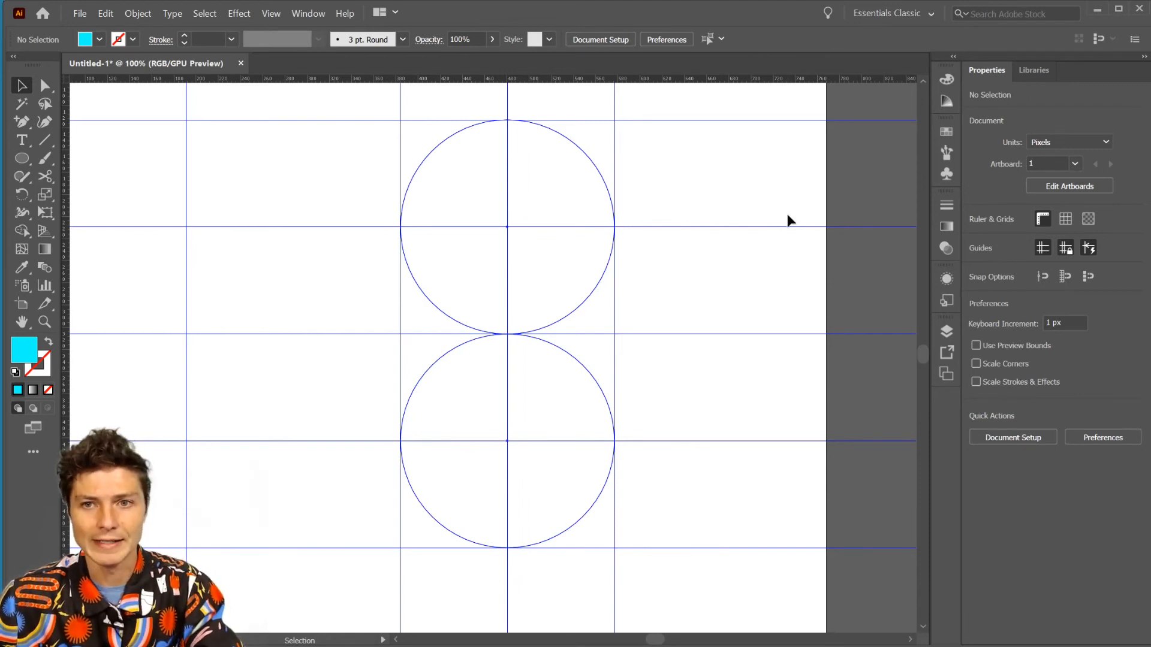
Step: Draw two 193 px circles with no fill and a 15 px stroke outward from the centres of the two circular guides
key(l)
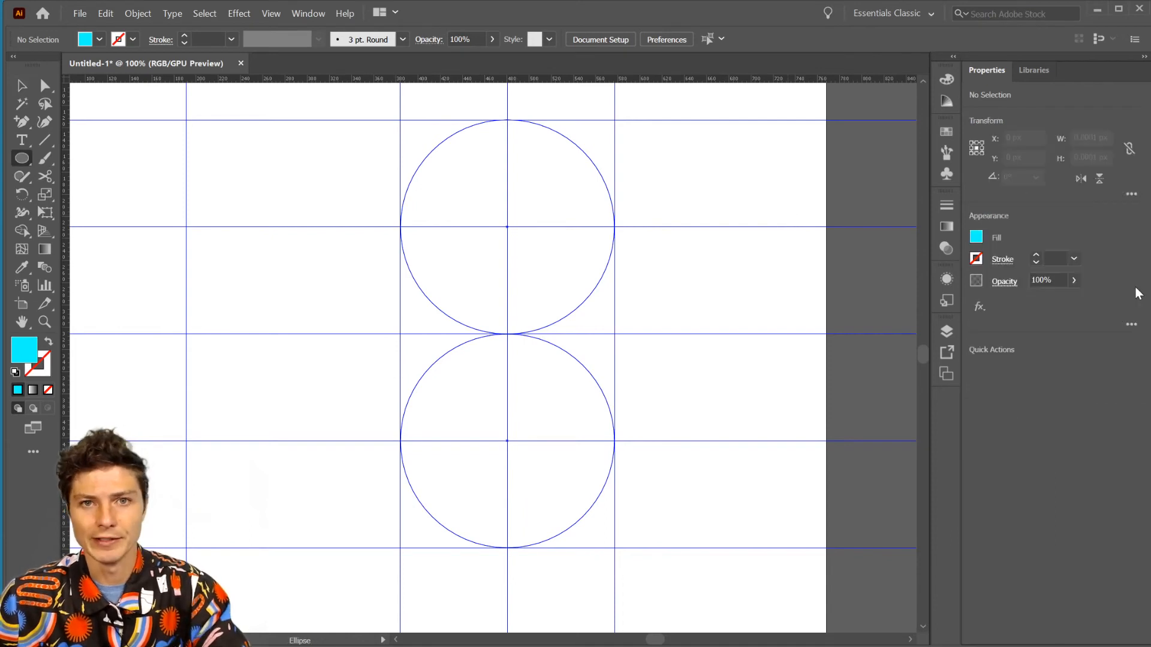
click(975, 237)
click(811, 291)
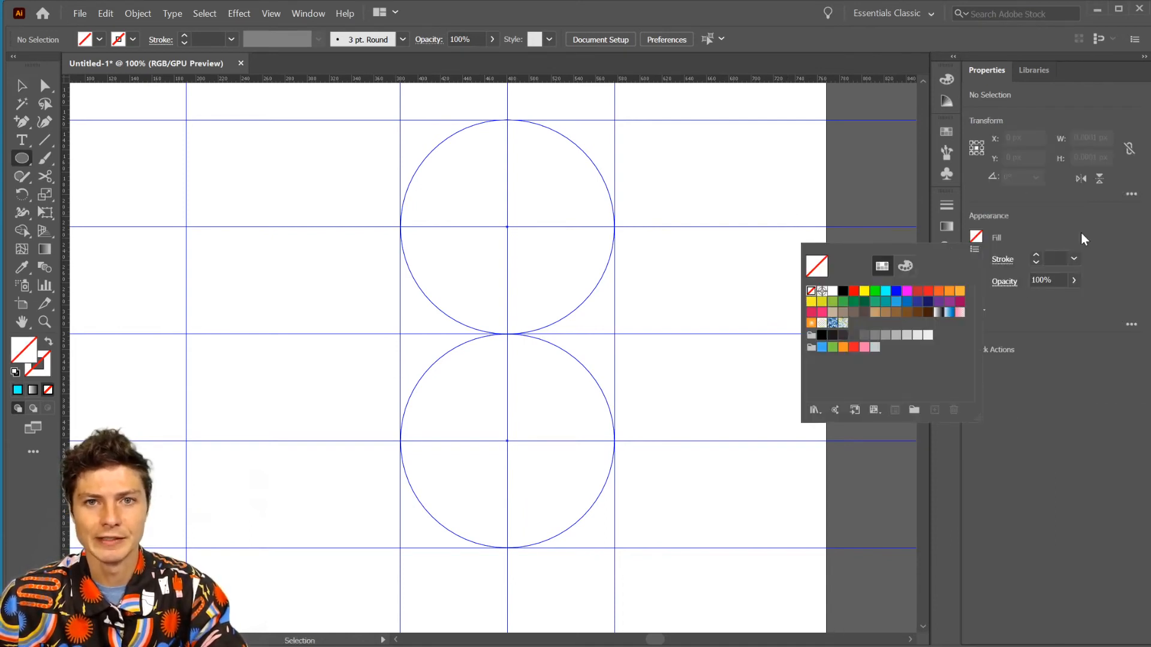
click(1073, 259)
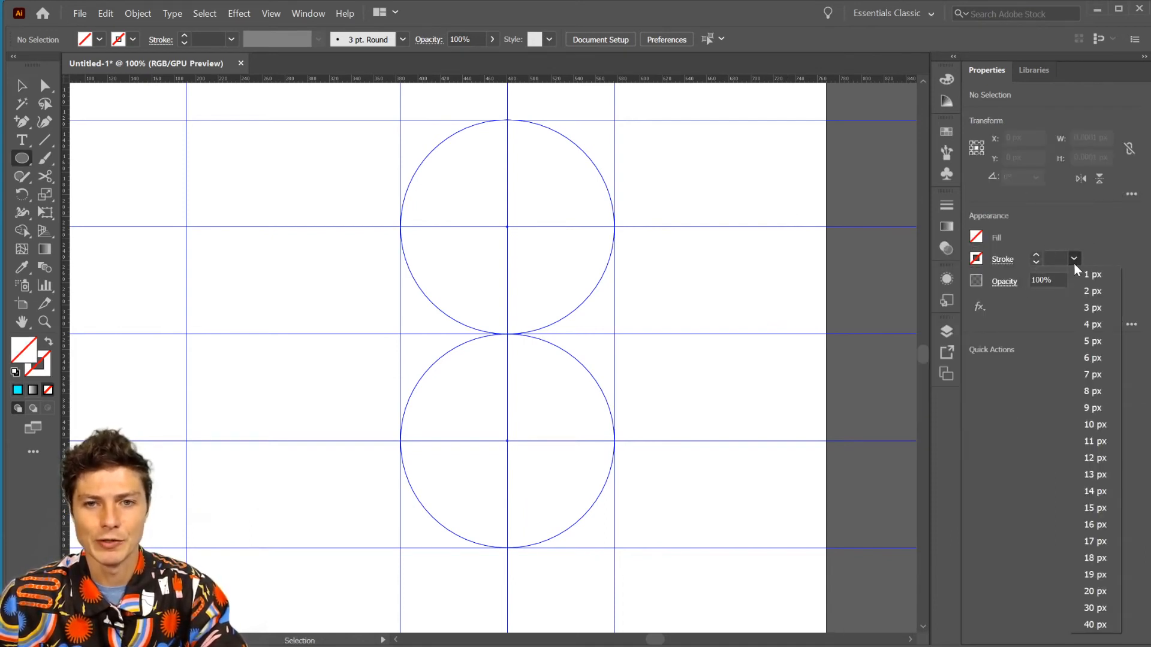
click(1094, 508)
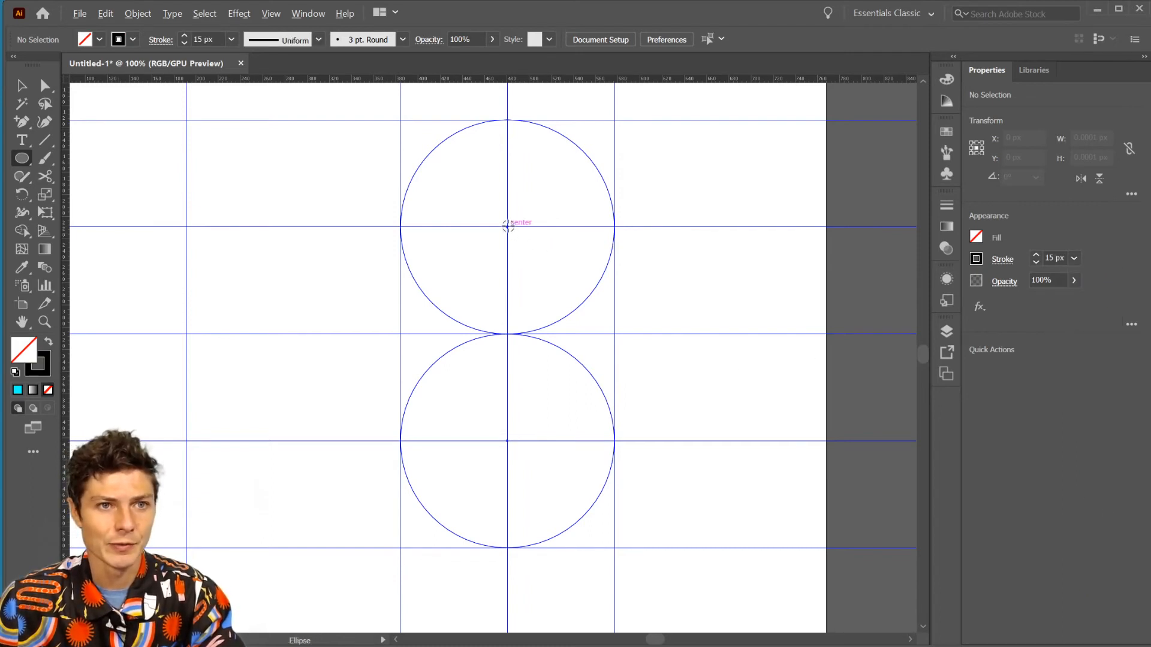
drag(507, 226, 454, 120)
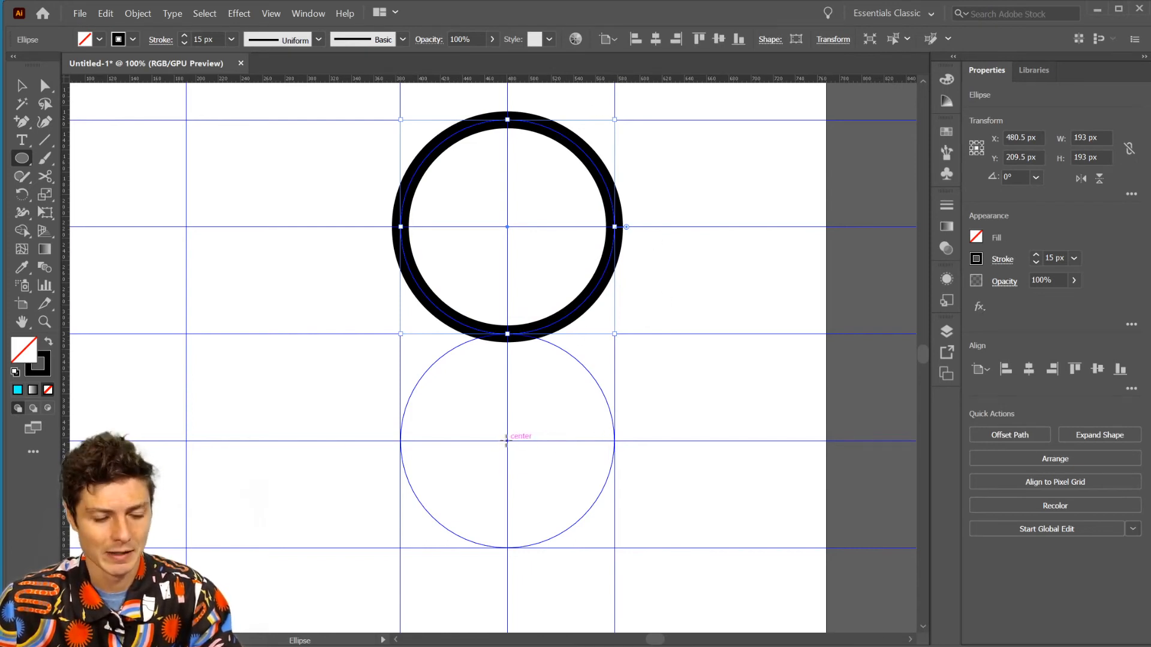
mouse_move(507, 441)
mouse_down()
mouse_move(514, 397)
mouse_move(565, 334)
mouse_up()
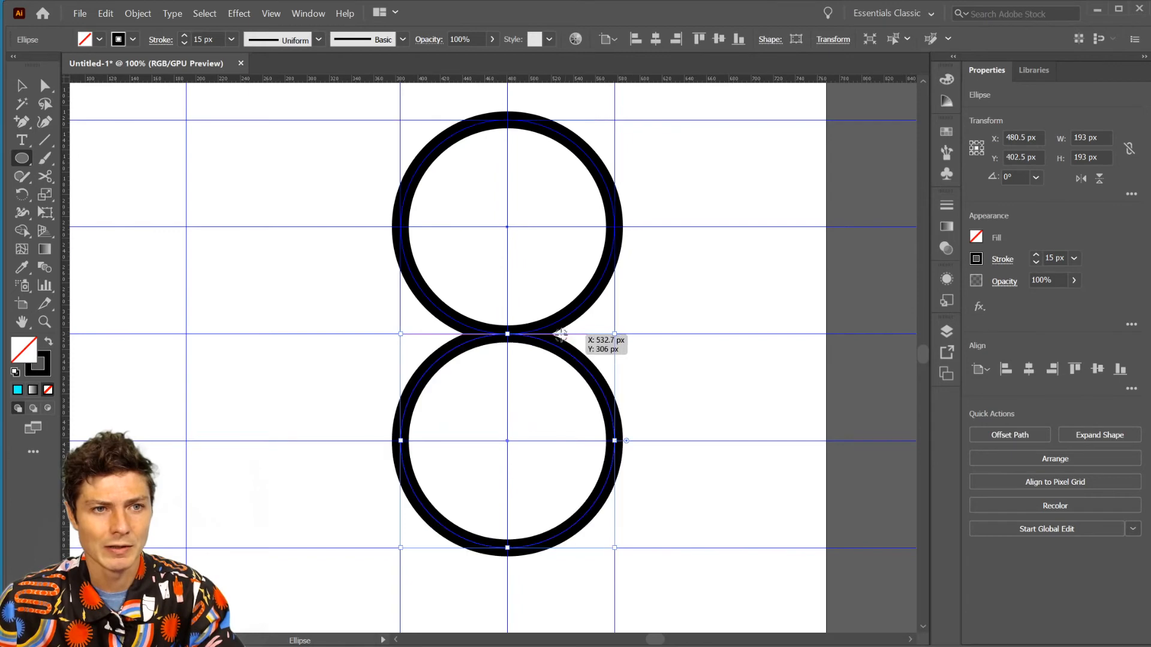
Step: Examine close up how the two stroked circles overlap where they meet at the guide intersection
key(ctrl+equal)
key(ctrl+equal)
key(ctrl+equal)
key(ctrl+equal)
key(ctrl+equal)
drag(540, 390, 411, 560)
drag(576, 314, 609, 462)
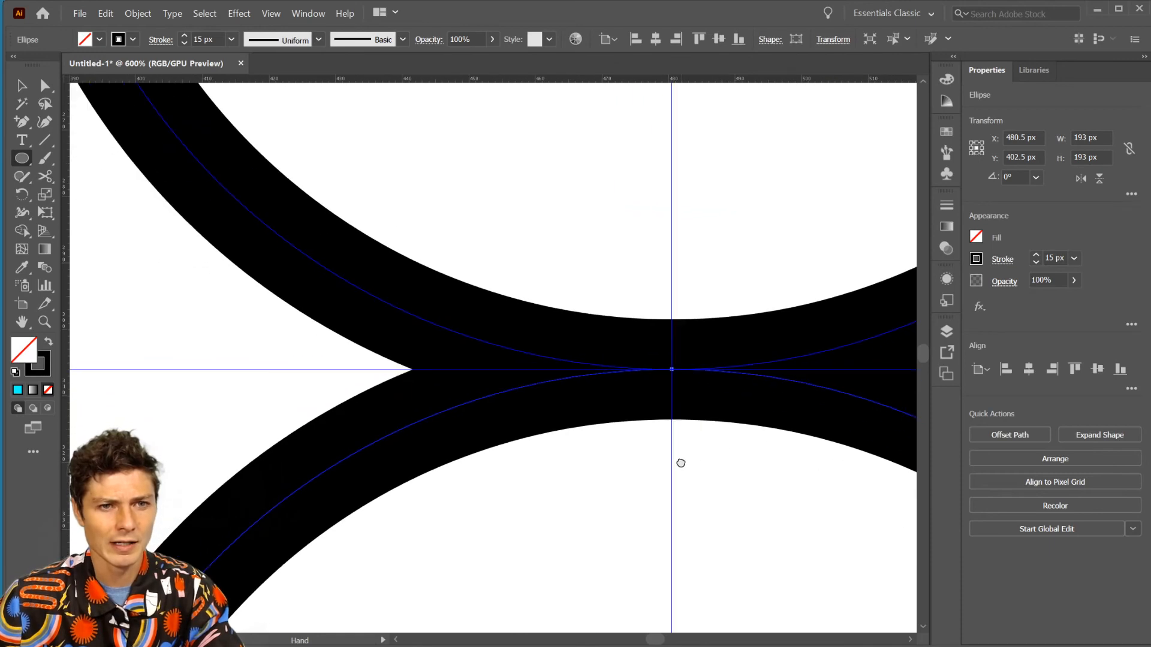
key(ctrl+minus)
key(ctrl+minus)
key(ctrl+minus)
key(ctrl+minus)
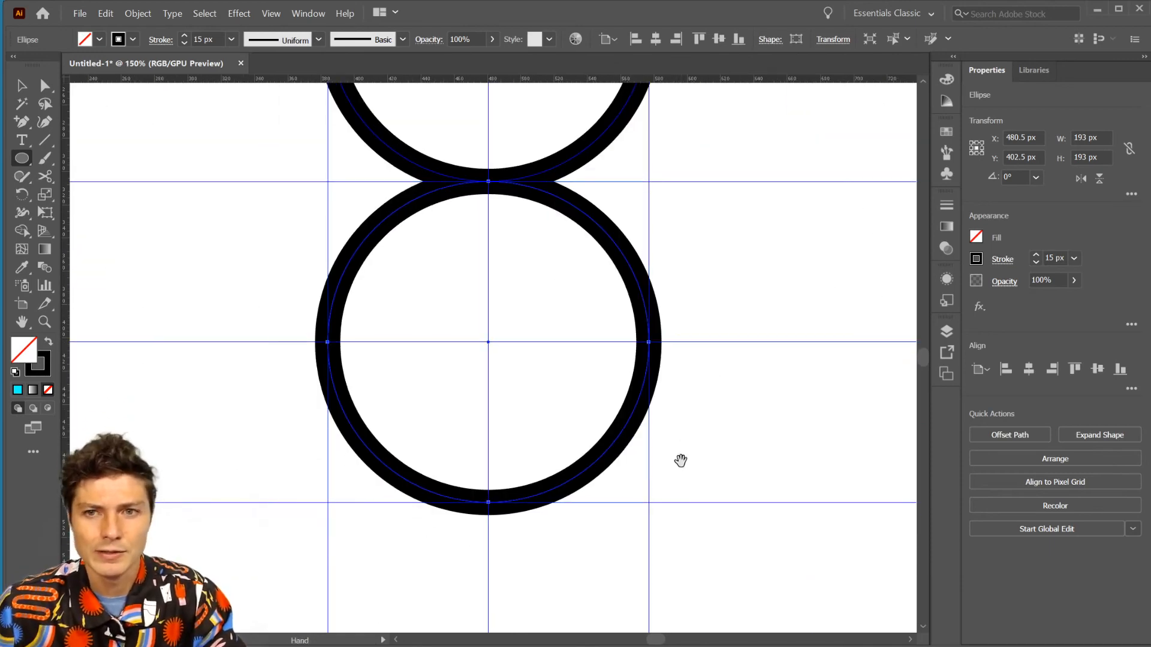
drag(704, 387, 757, 579)
drag(819, 404, 771, 375)
Step: Cut the upper circle at its right and bottom anchor points with the Scissors tool and delete the lower-right quarter
key(v)
click(675, 265)
drag(674, 265, 738, 431)
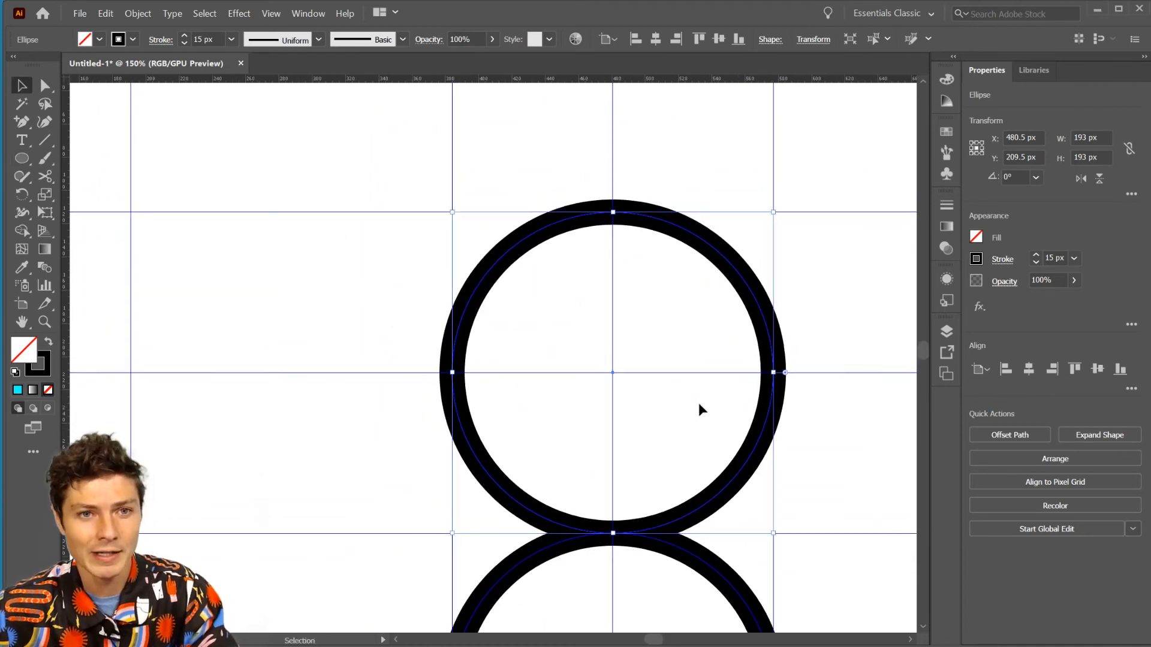
drag(443, 461, 413, 273)
drag(524, 234, 553, 396)
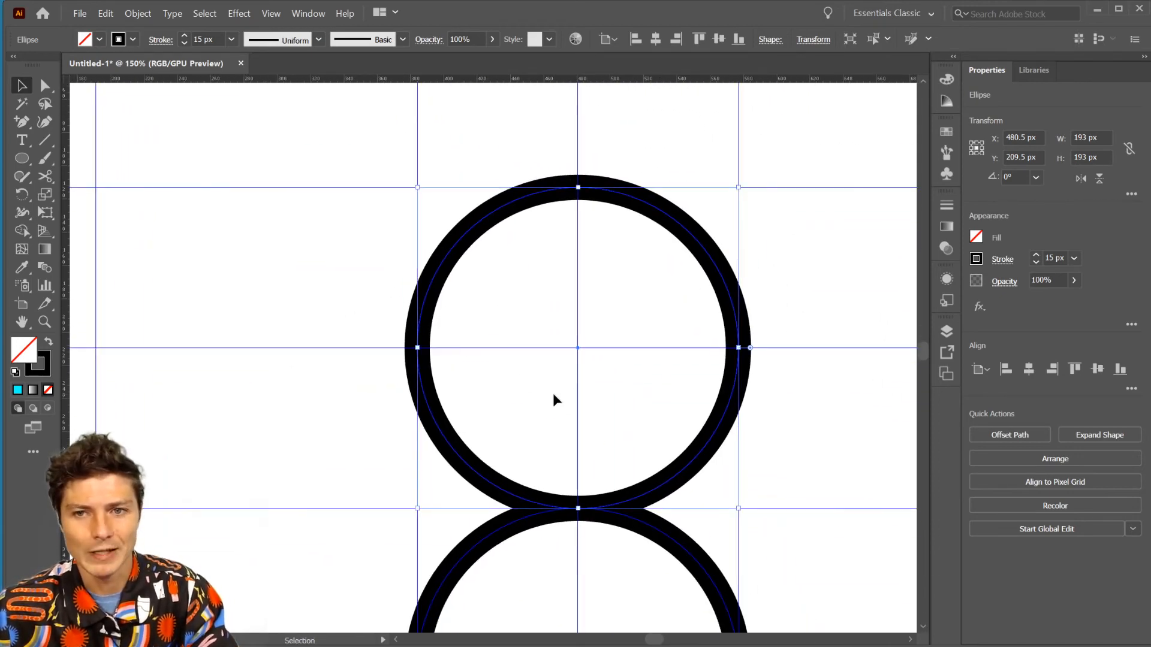
click(45, 175)
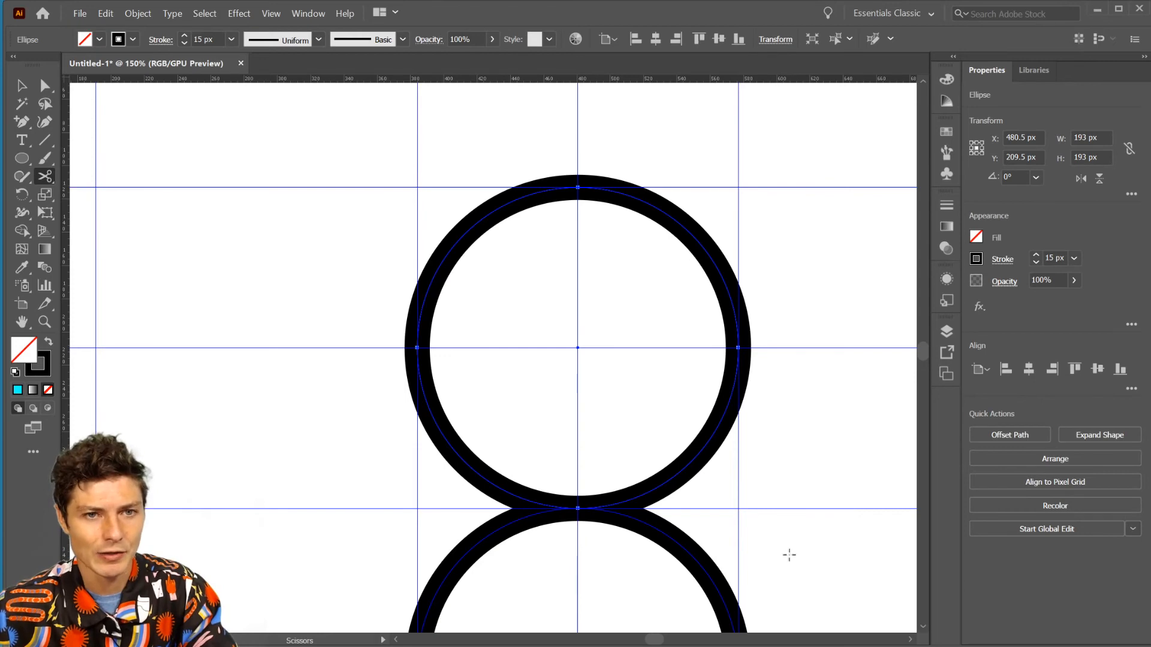
click(738, 348)
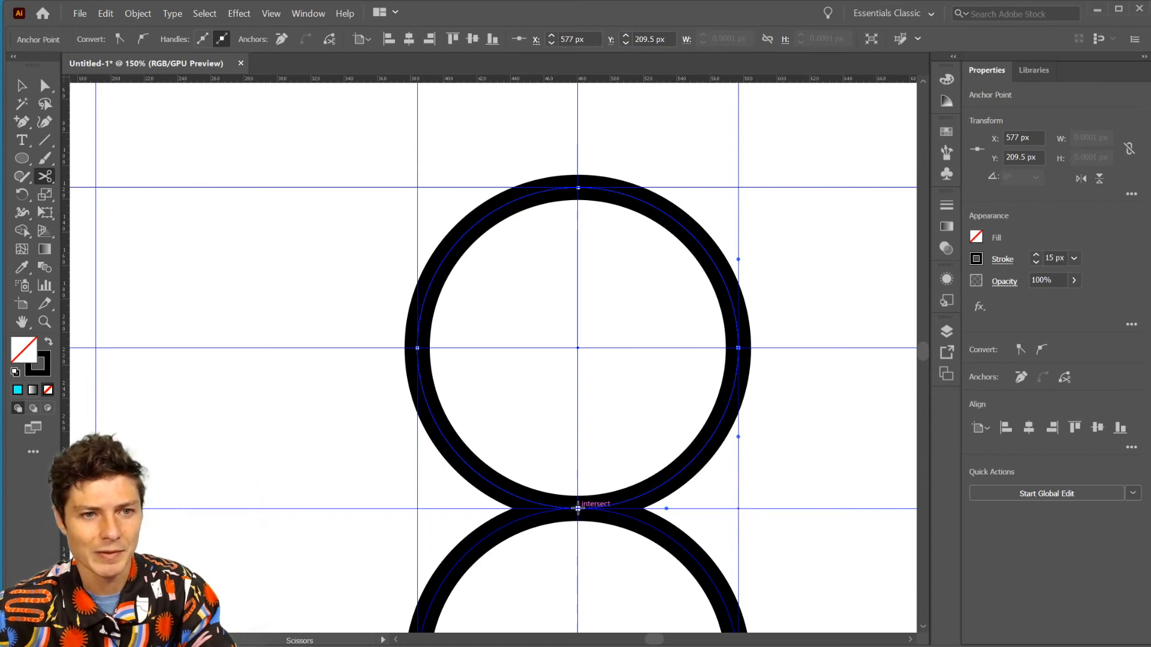
click(578, 509)
key(v)
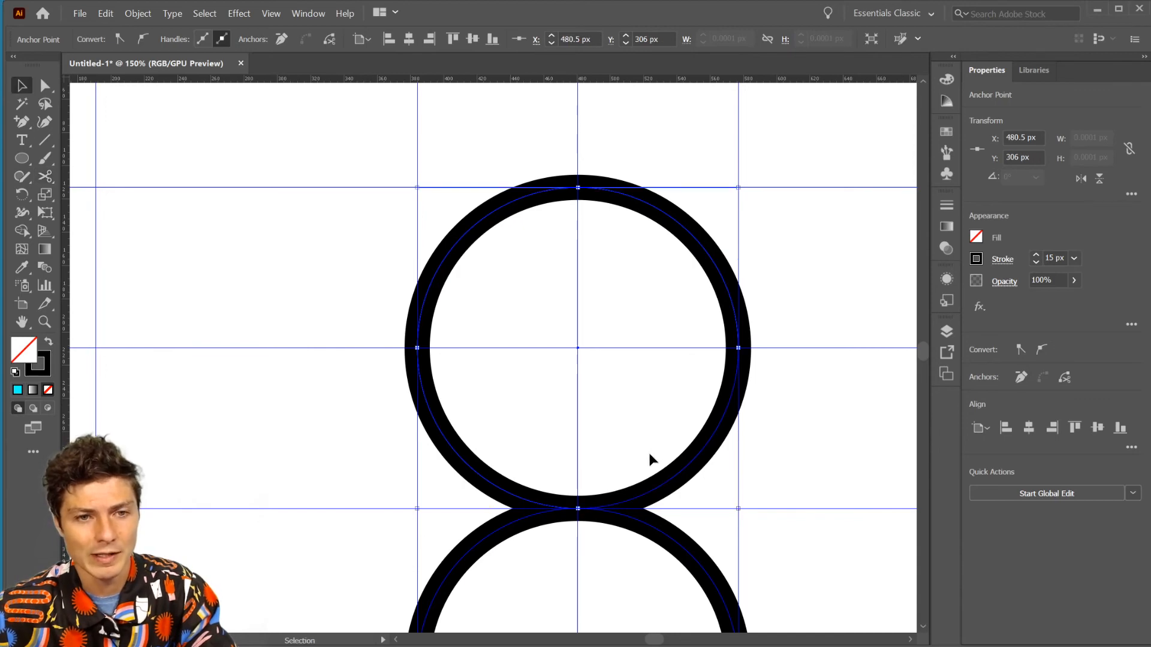
click(699, 461)
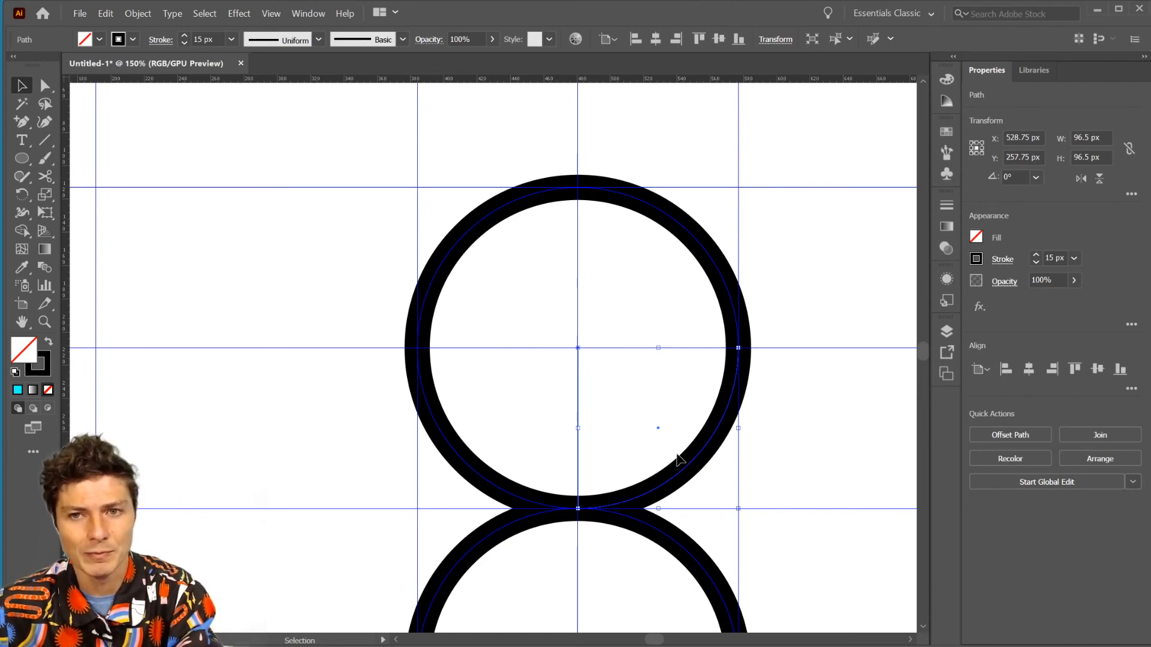
key(Delete)
scroll(689, 446, up, 1)
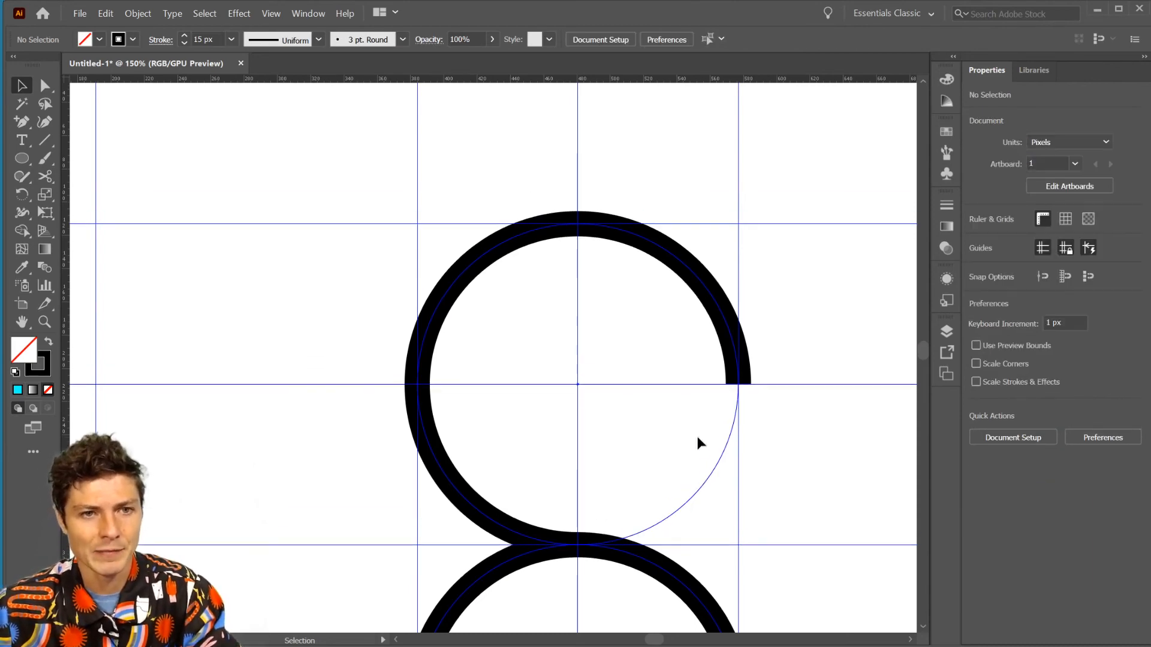
Step: Cut the lower circle at its top and left anchor points with the Scissors tool and delete the upper-left quarter
scroll(698, 441, down, 2)
scroll(700, 435, down, 5)
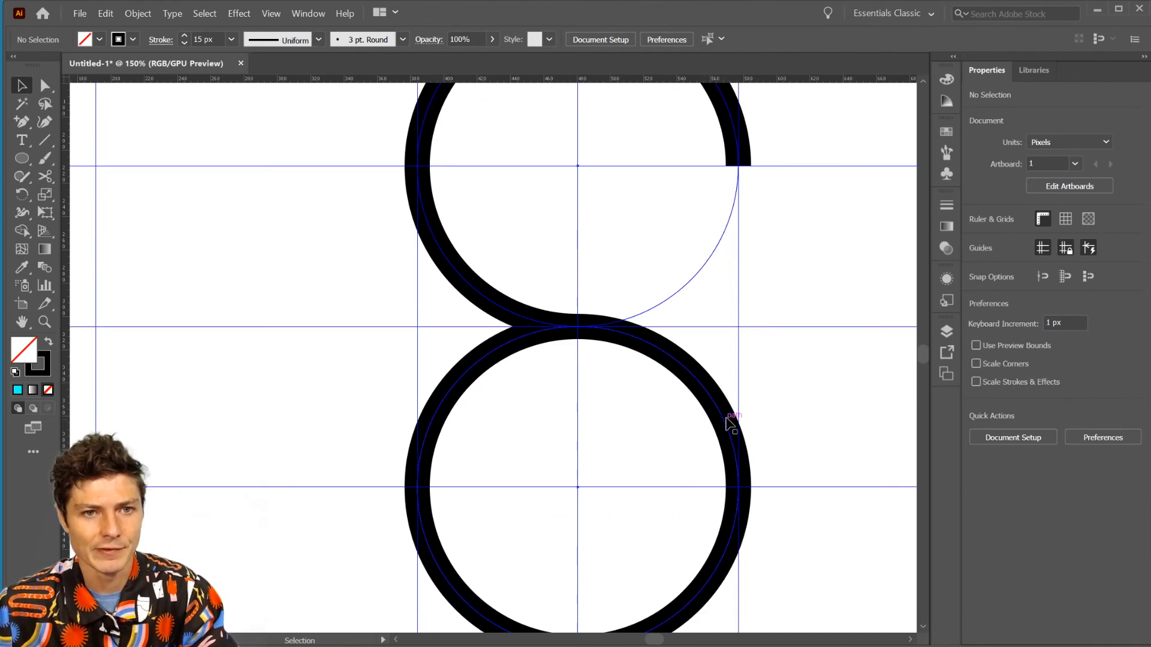
click(728, 424)
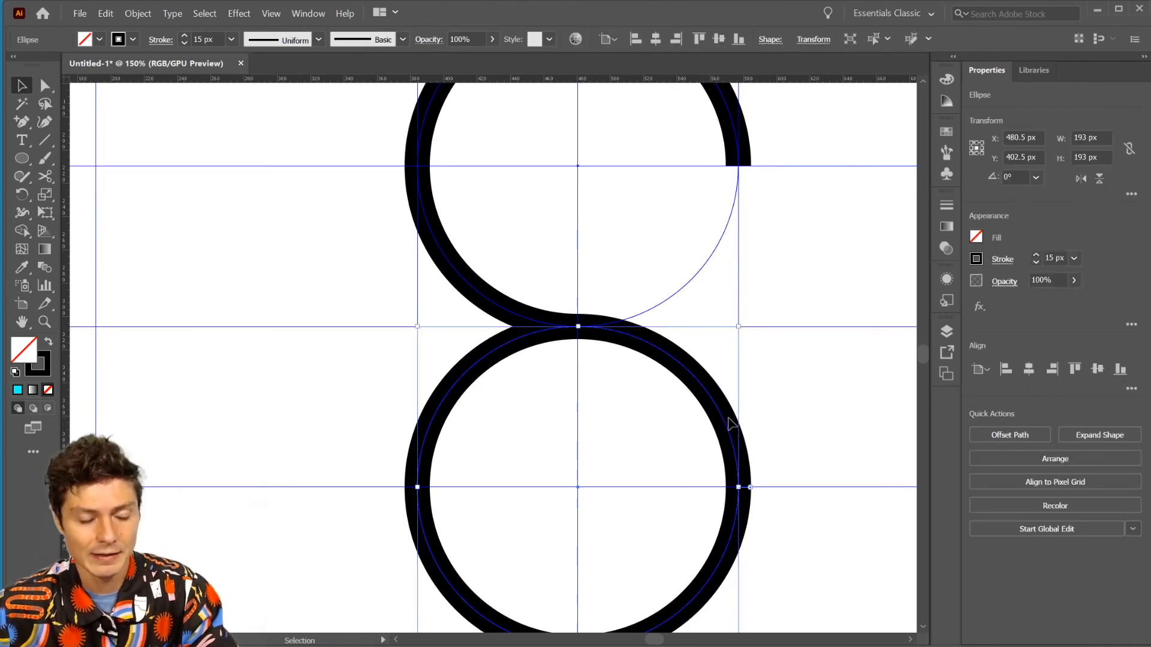
key(c)
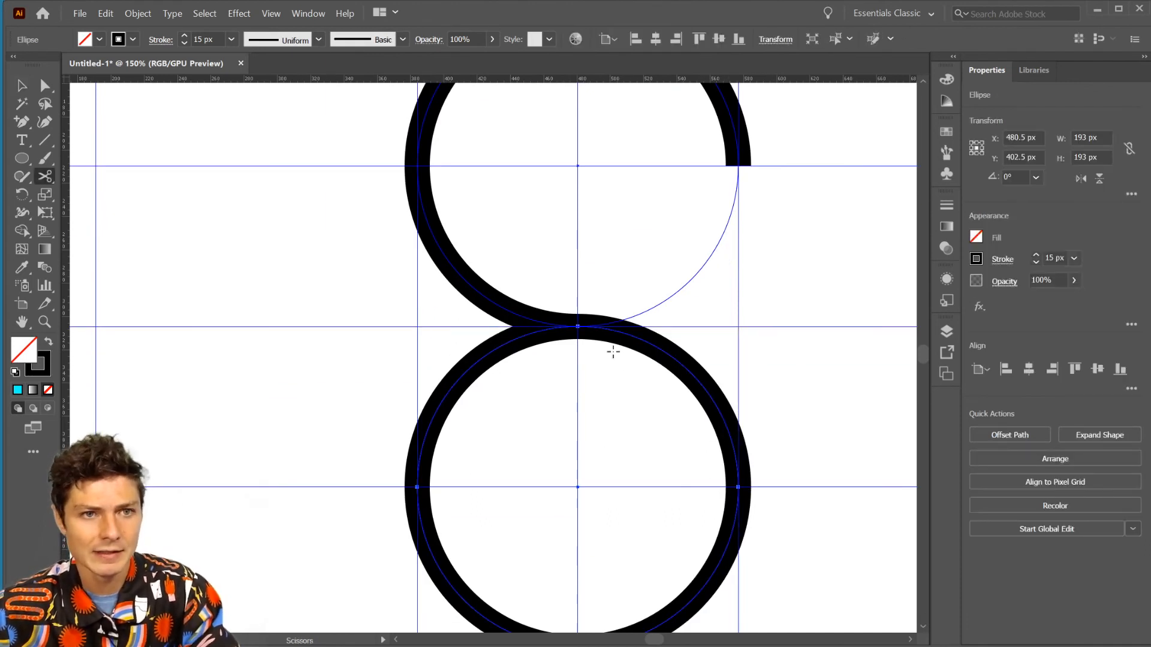
click(578, 325)
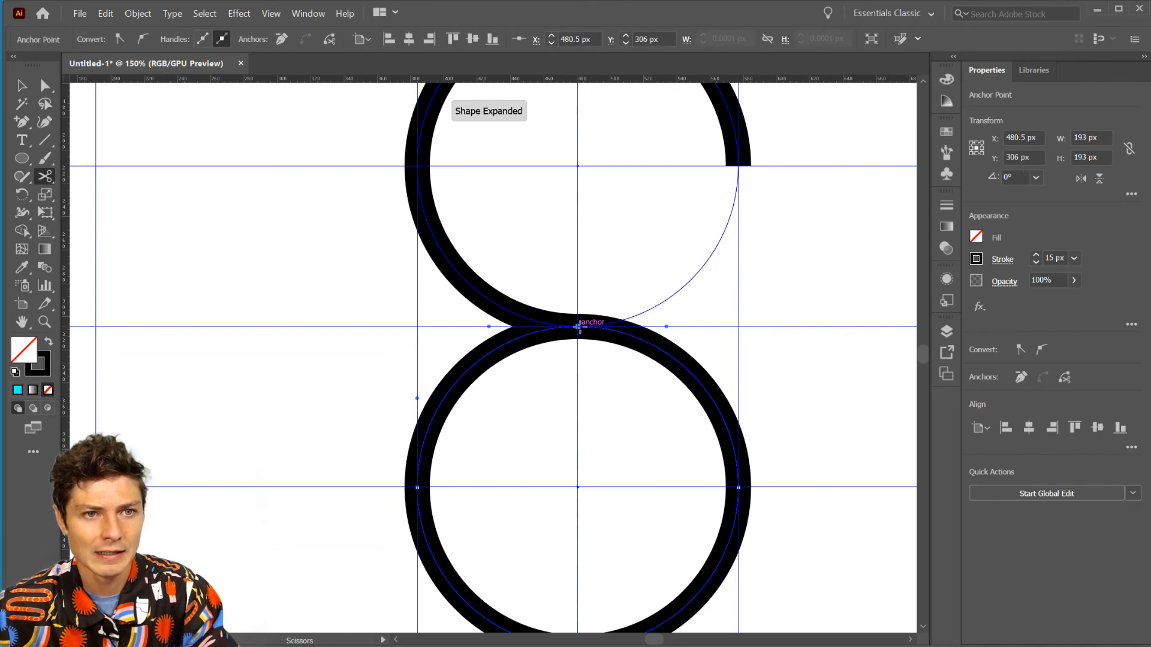
click(418, 487)
key(v)
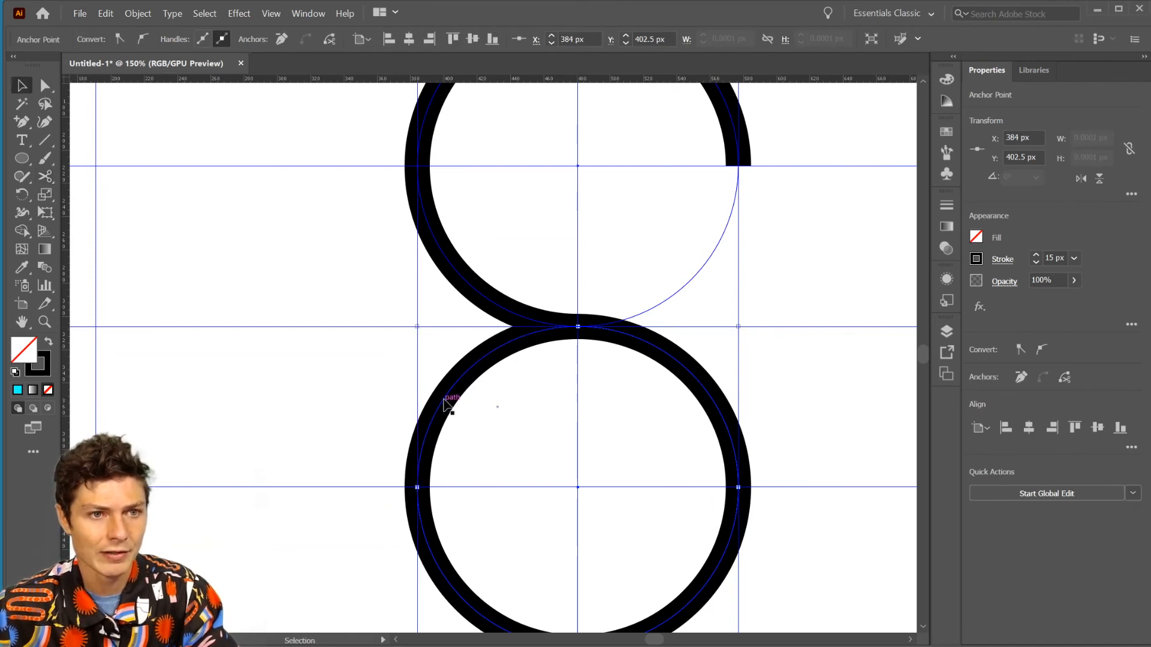
click(443, 402)
key(Delete)
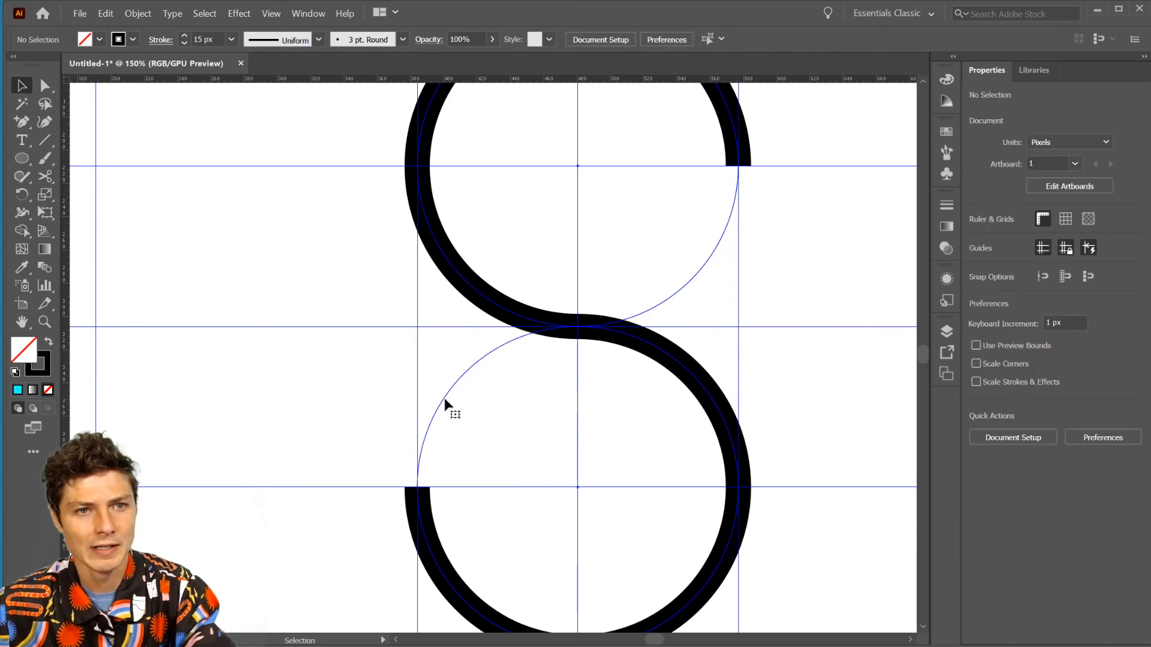
Step: Move the lower arc sideways away from the upper arc, and undo the move
key(ctrl+minus)
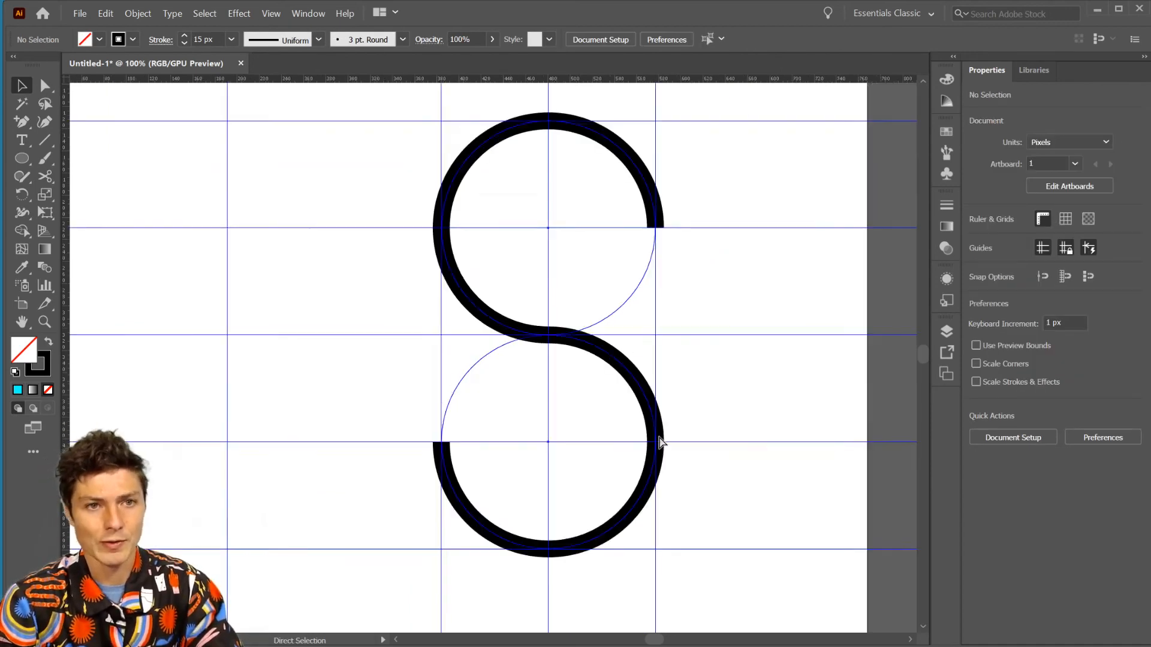
key(ctrl+minus)
key(ctrl+plus)
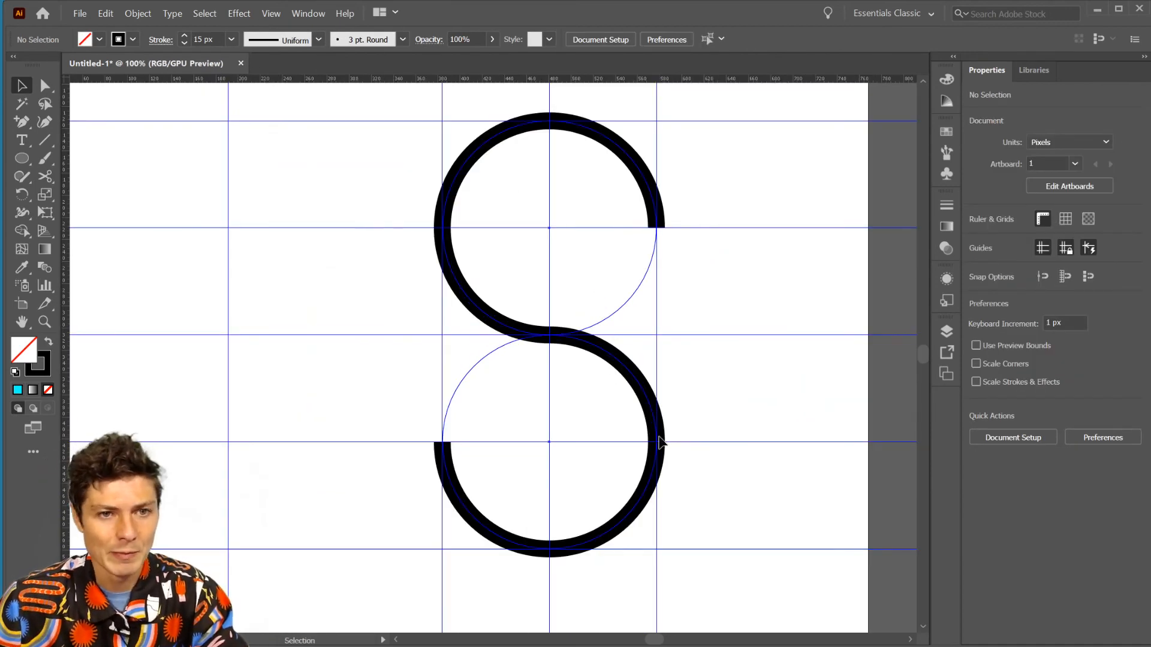
drag(639, 383, 689, 387)
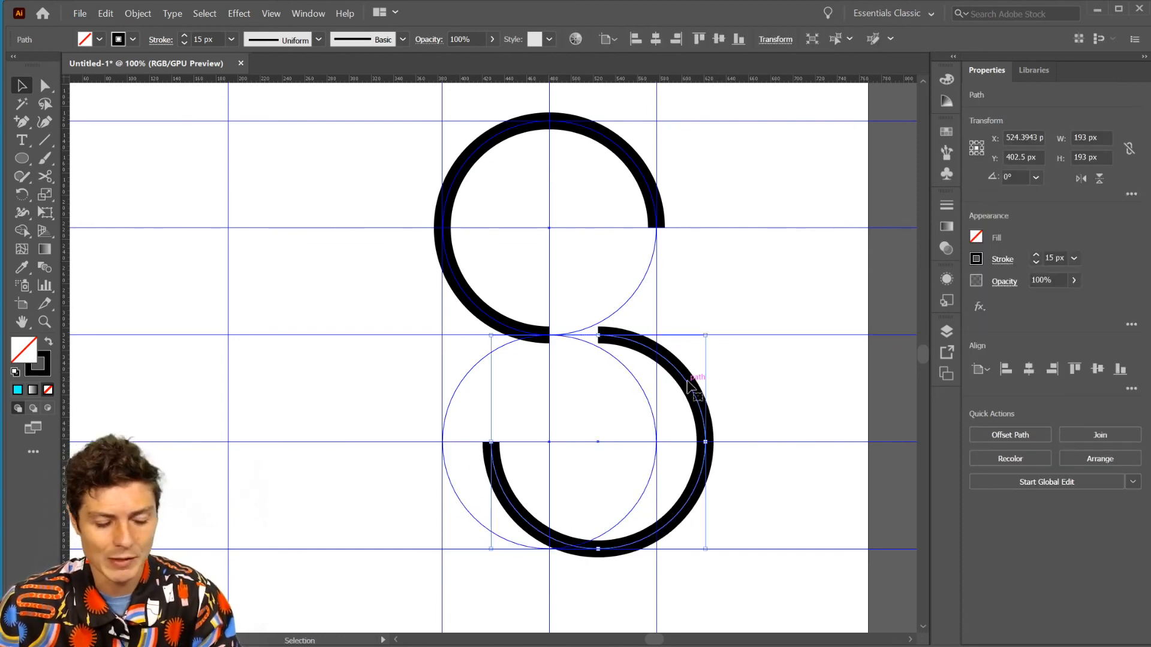
key(ctrl+z)
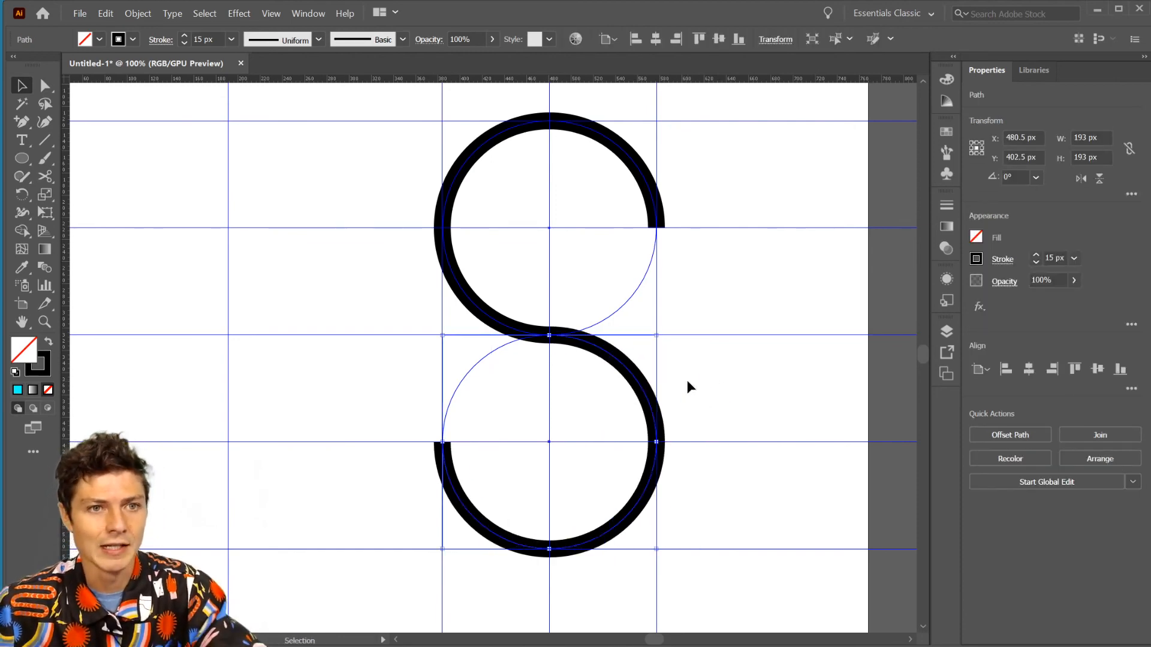
Step: Try to merge the upper and lower arcs with Pathfinder Unite, and undo it
drag(570, 306, 512, 393)
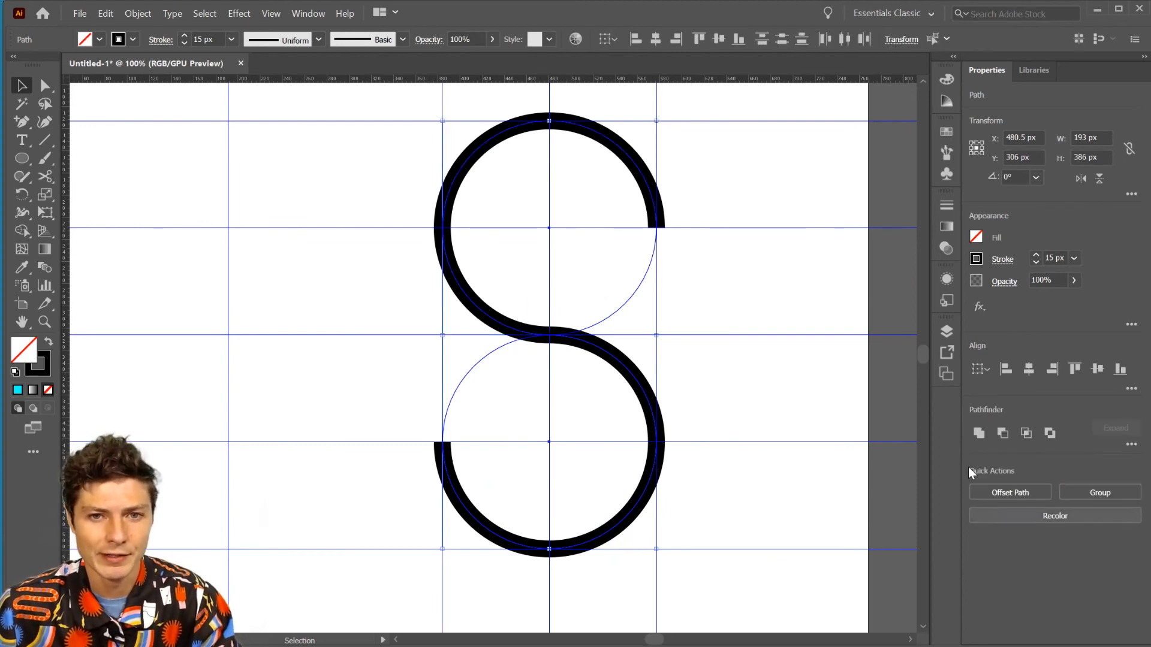
click(983, 437)
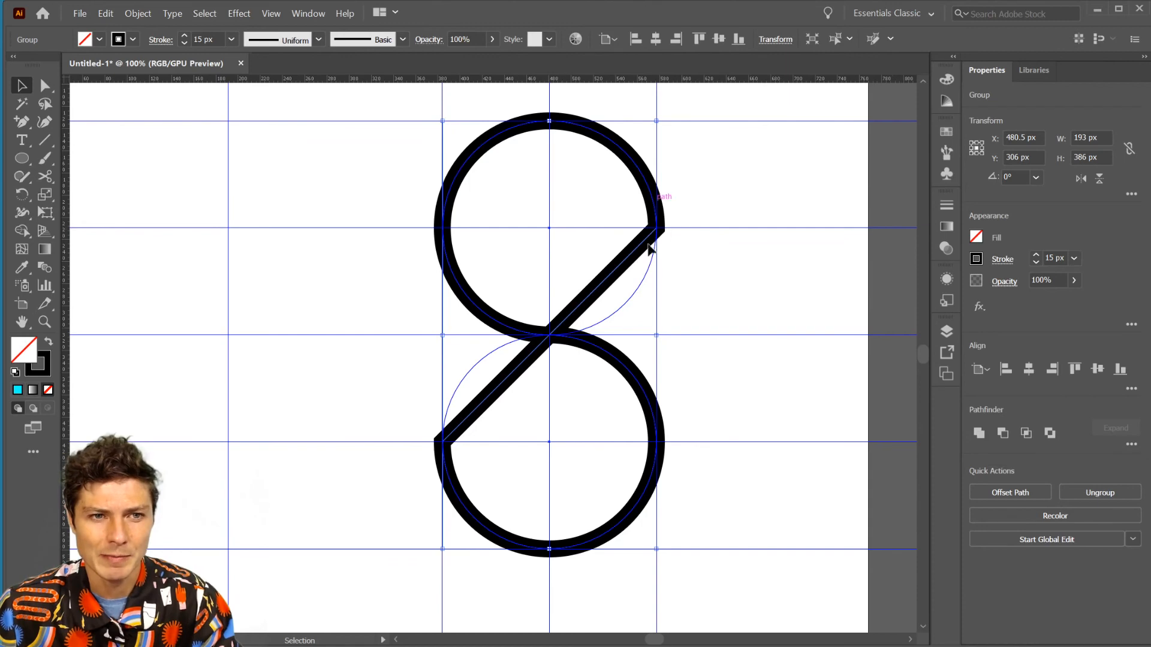
key(a)
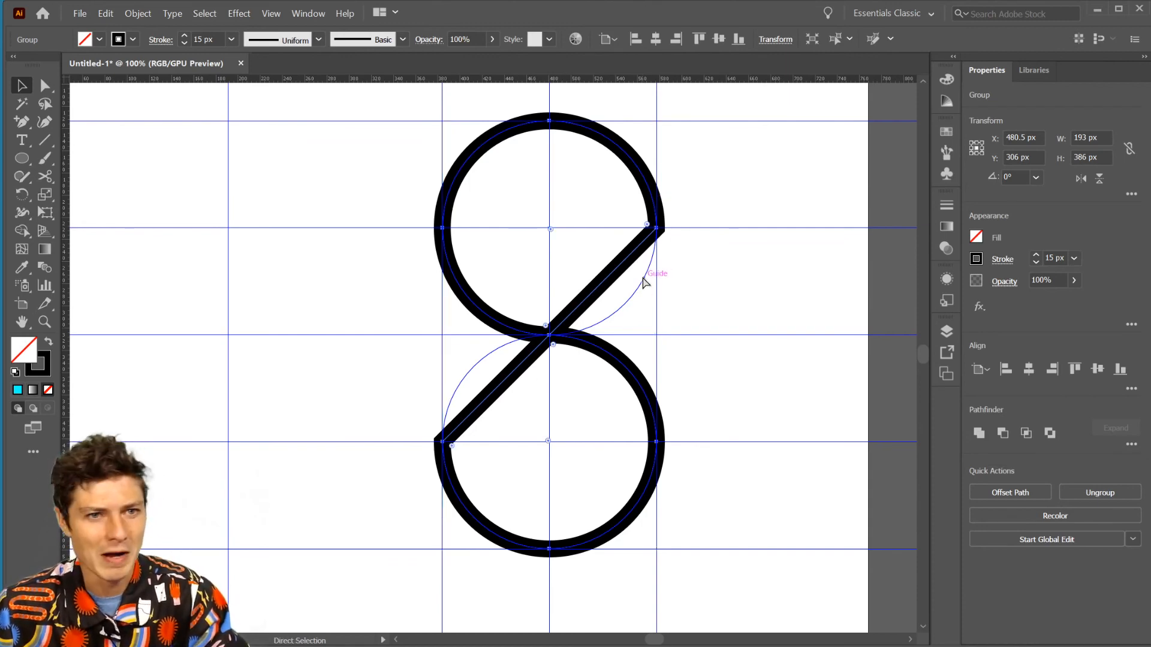
key(Delete)
key(v)
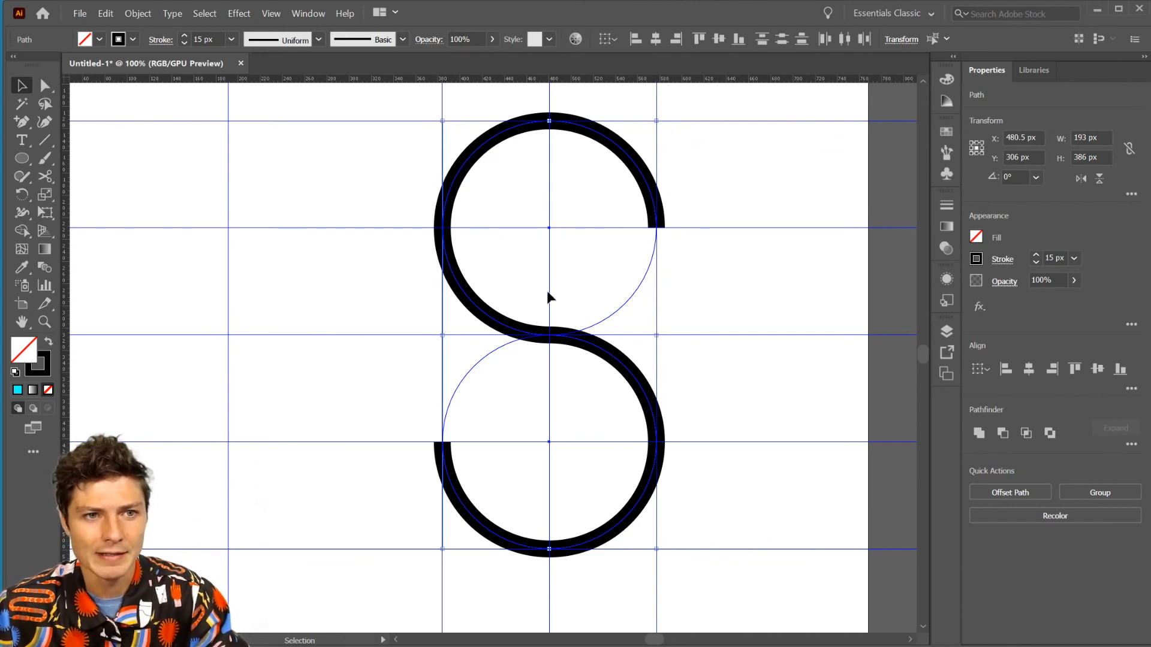
Step: Join the upper and lower arcs into one continuous S-shaped path with the Join command
click(520, 289)
drag(519, 289, 585, 397)
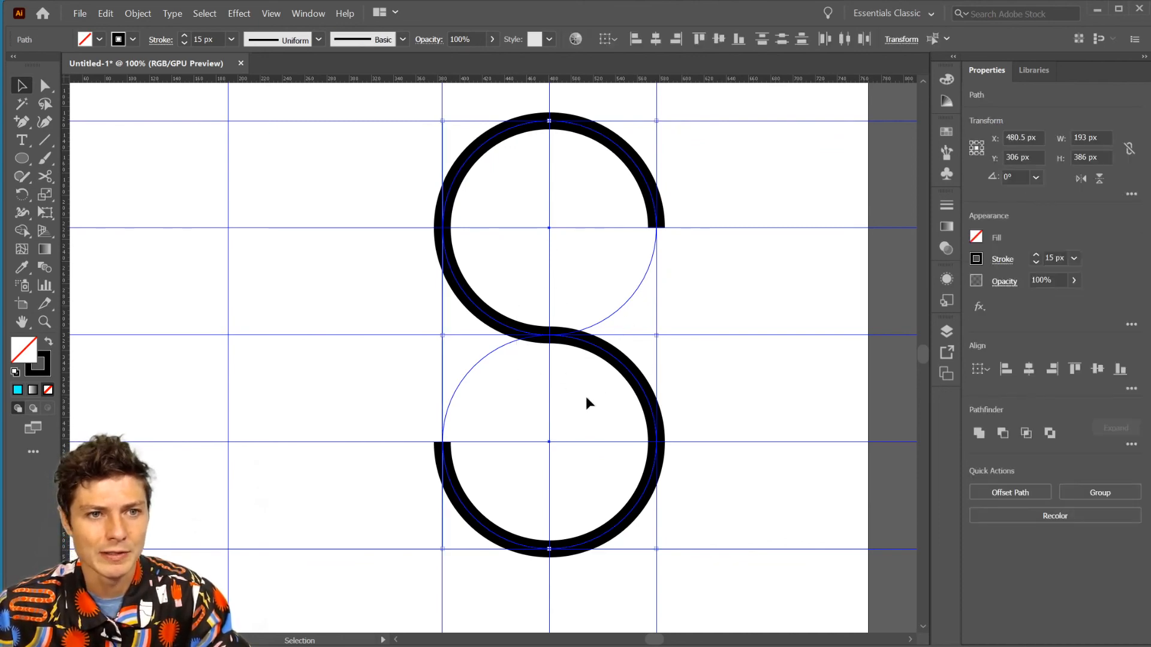
click(139, 19)
mouse_move(168, 346)
click(357, 348)
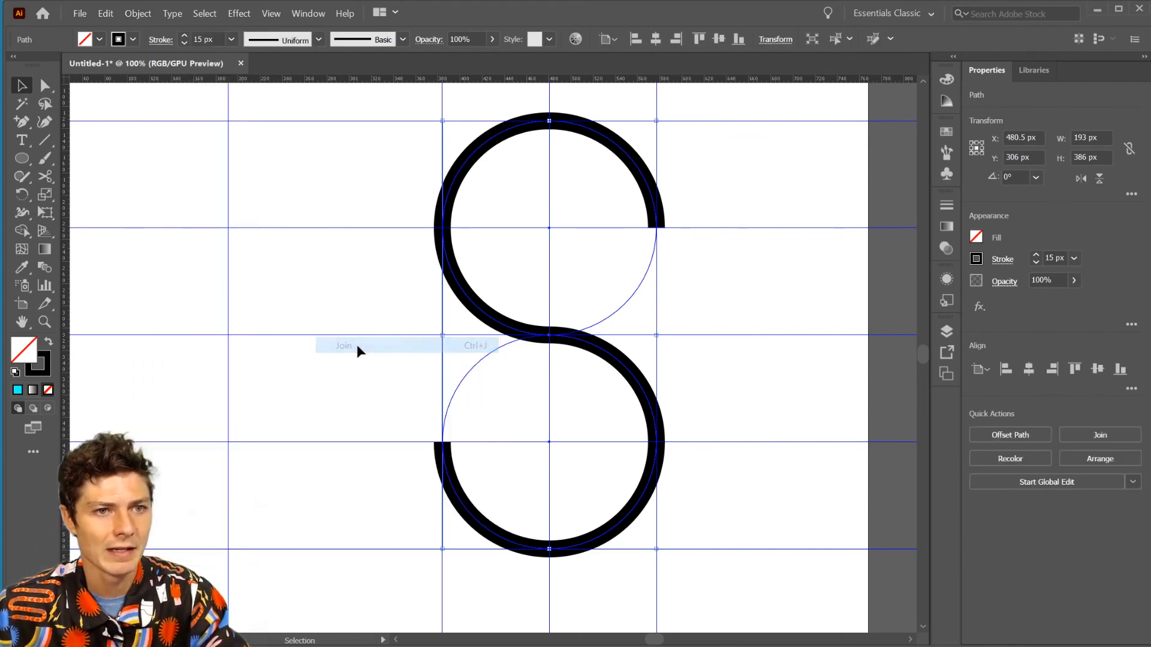
Step: Move the joined S-shaped path sideways as one piece, and undo the move
click(749, 367)
drag(626, 366, 752, 365)
key(a)
key(ctrl+z)
key(v)
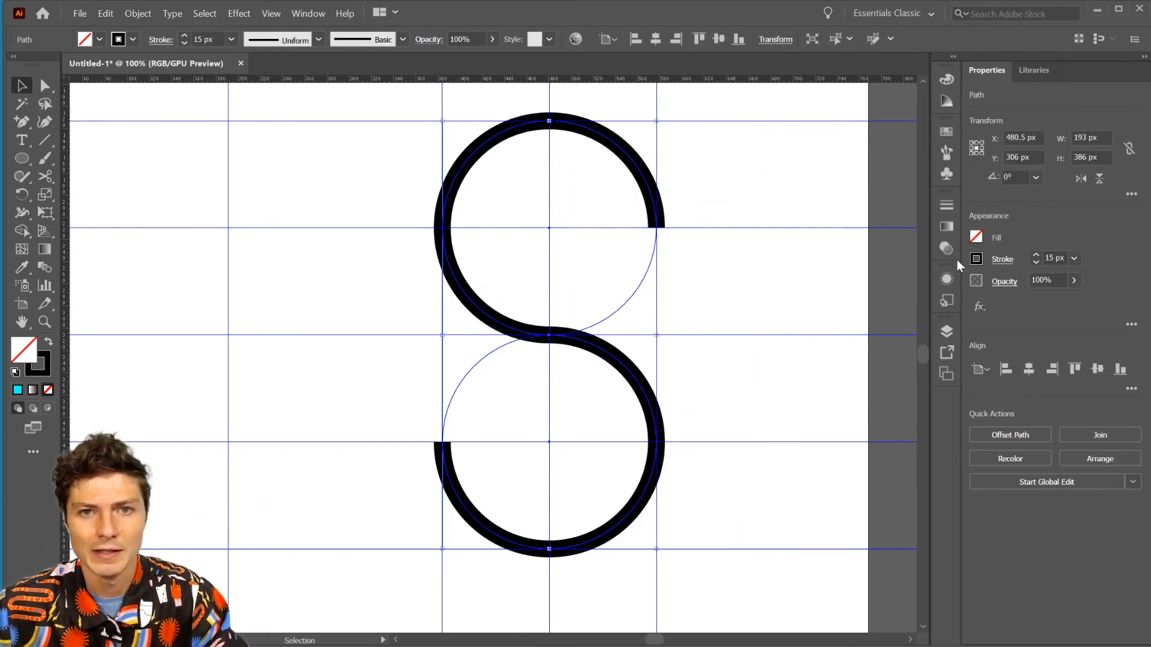
Step: Give the S-shaped path round end caps, increase its stroke weight to 33 px, and deselect it
click(1072, 259)
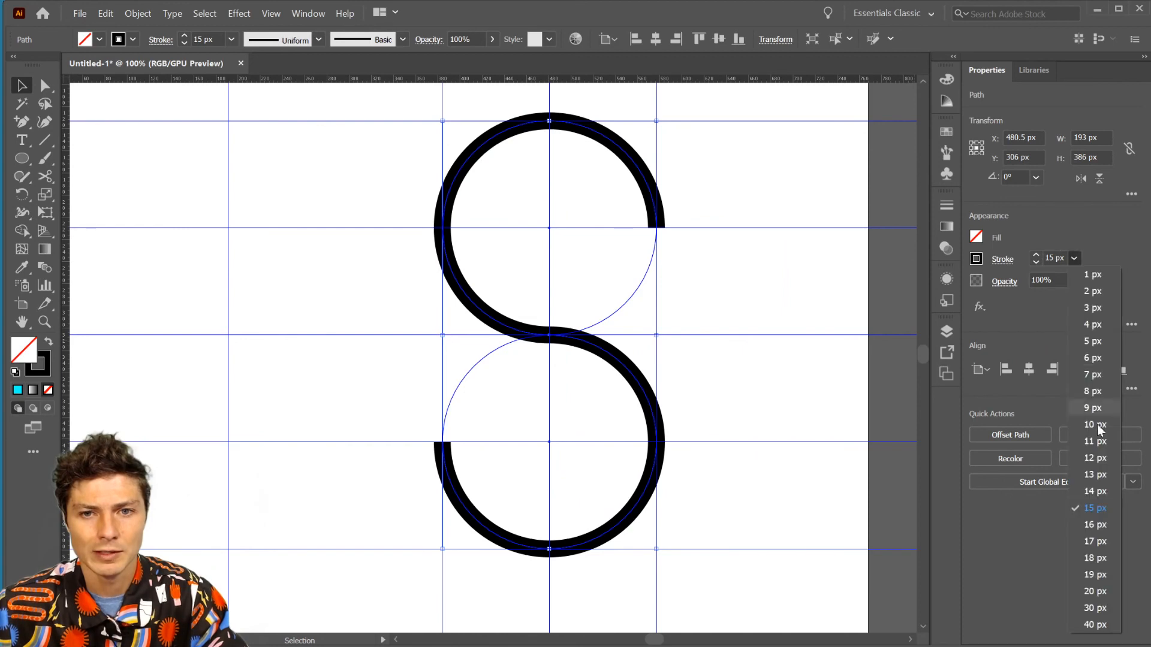
click(1106, 598)
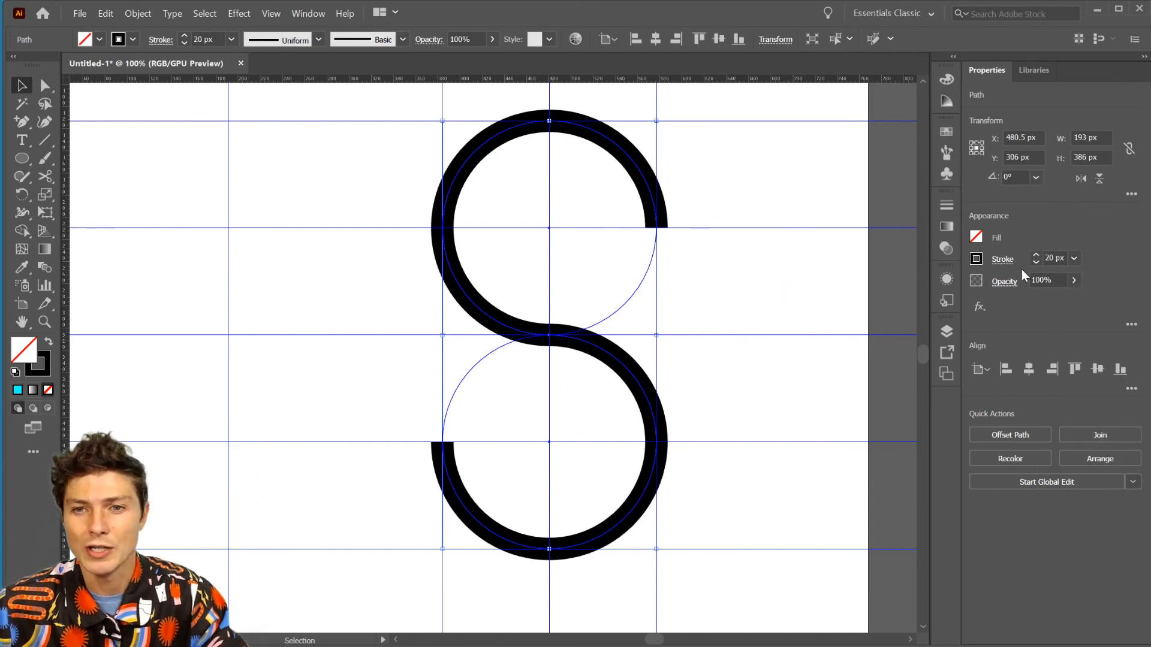
click(1001, 260)
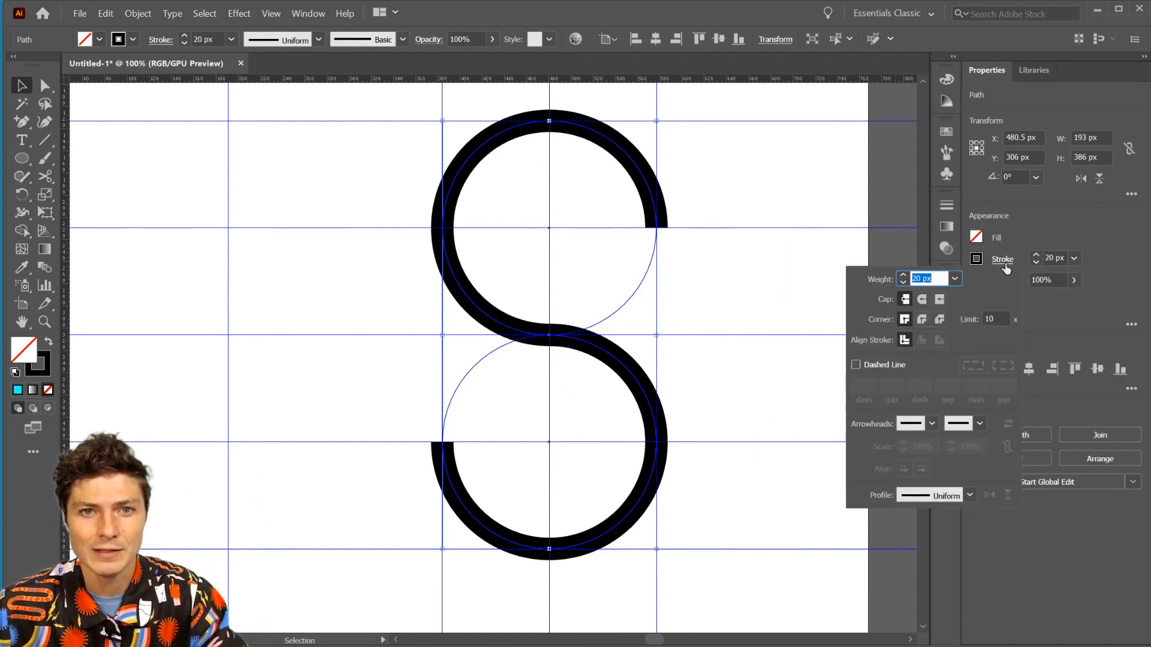
click(923, 298)
click(902, 273)
click(903, 273)
click(903, 274)
click(903, 273)
click(902, 273)
click(903, 273)
click(902, 274)
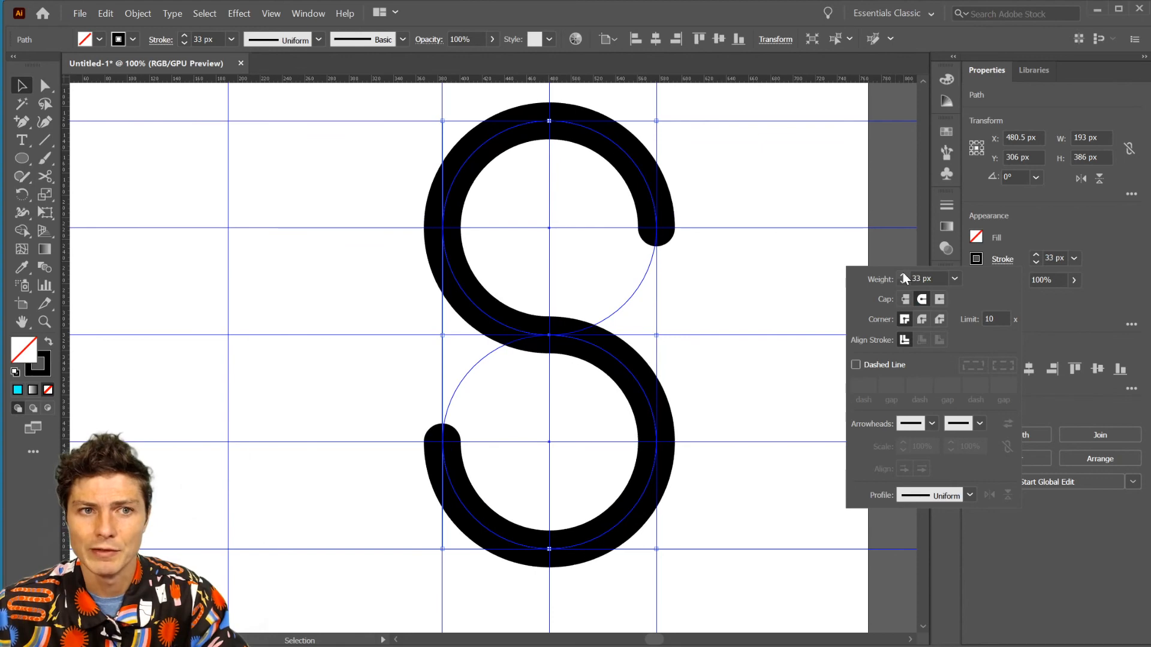
click(713, 298)
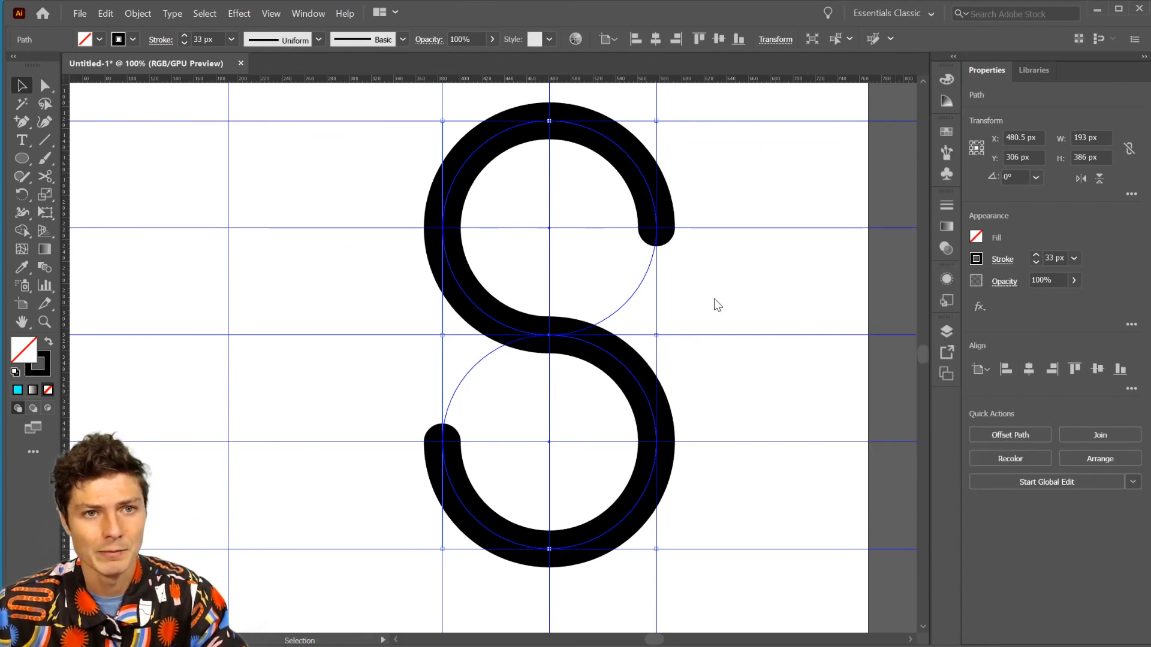
click(714, 298)
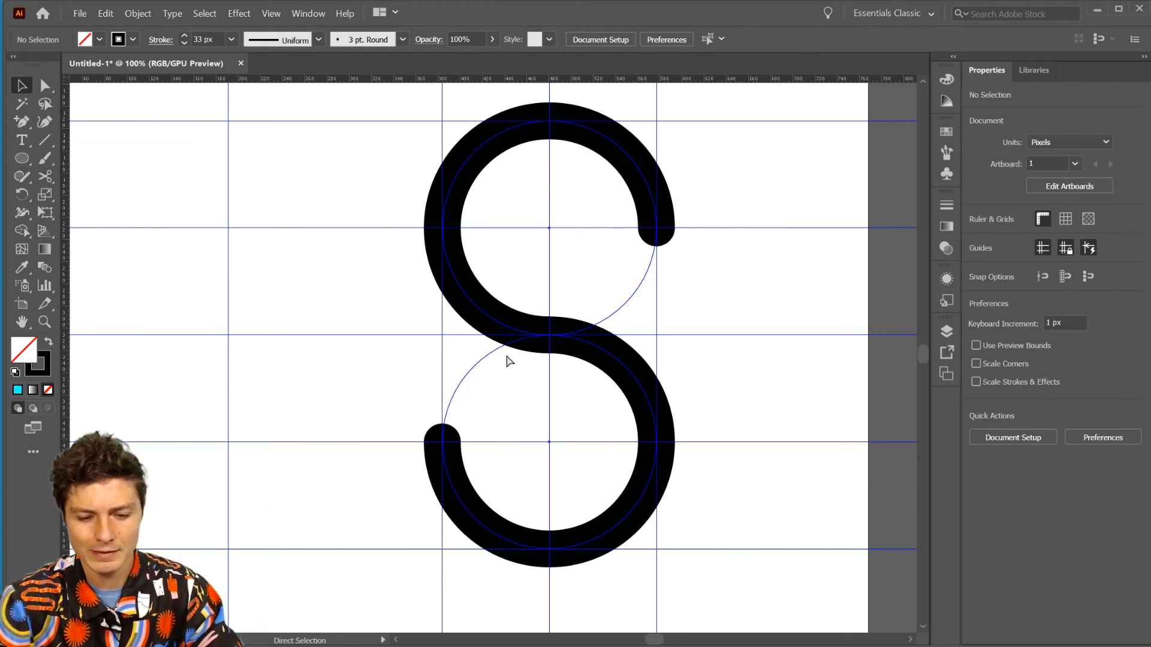
Step: Hide all straight and circular guides around the S shape
key(ctrl+0)
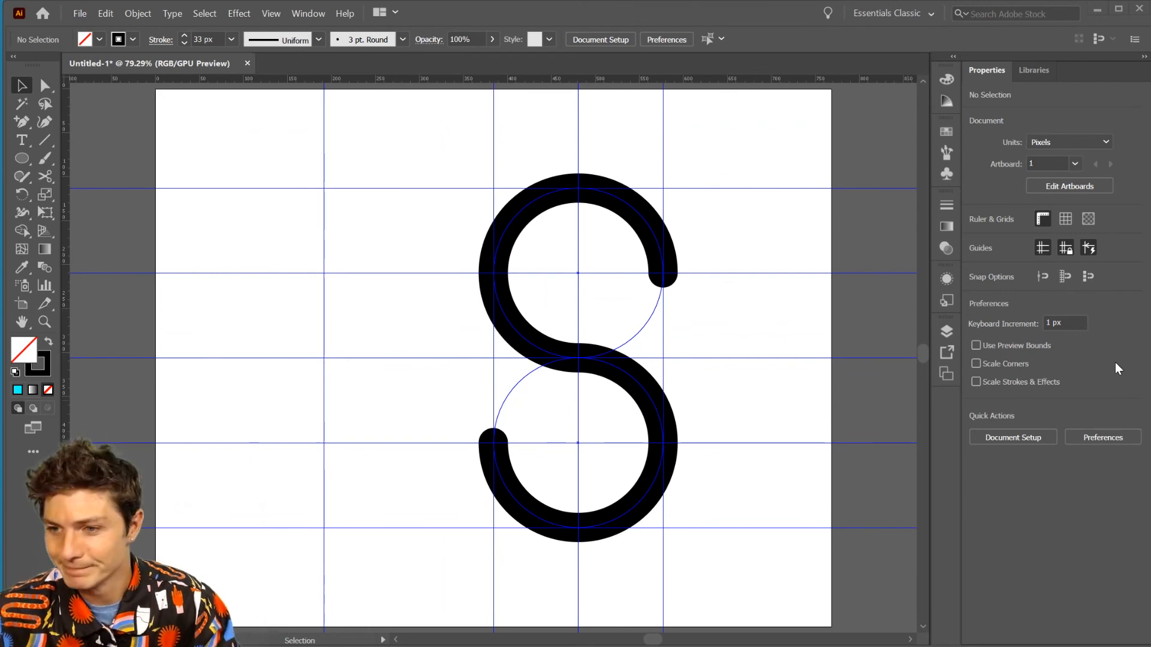
click(269, 15)
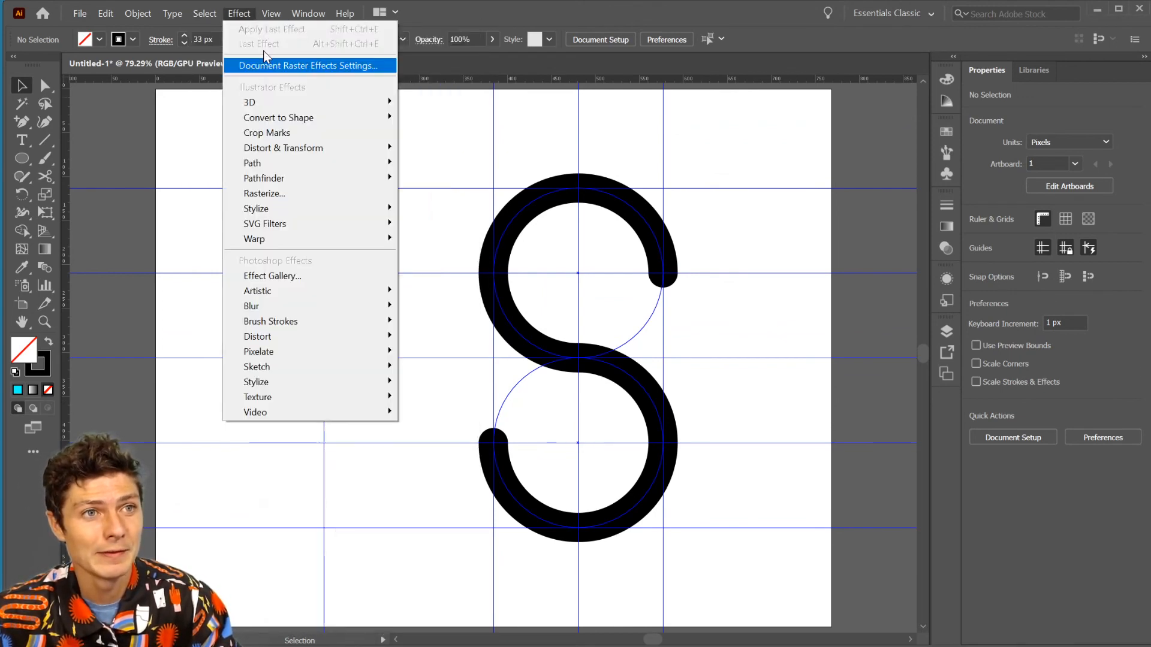
mouse_move(352, 528)
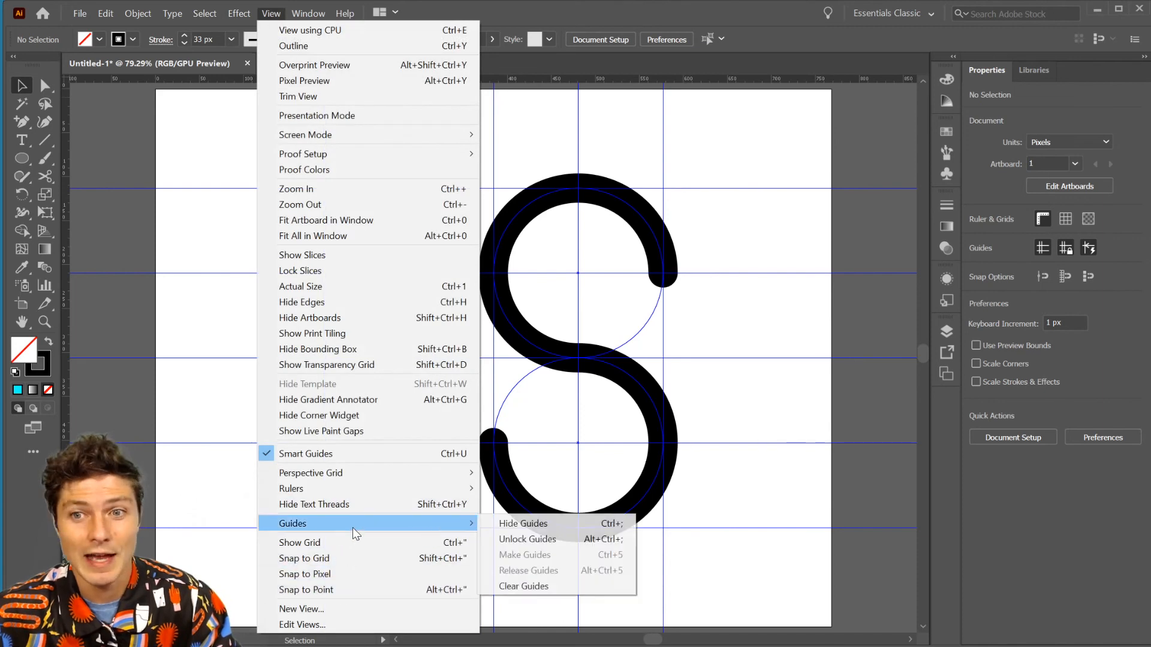
click(567, 523)
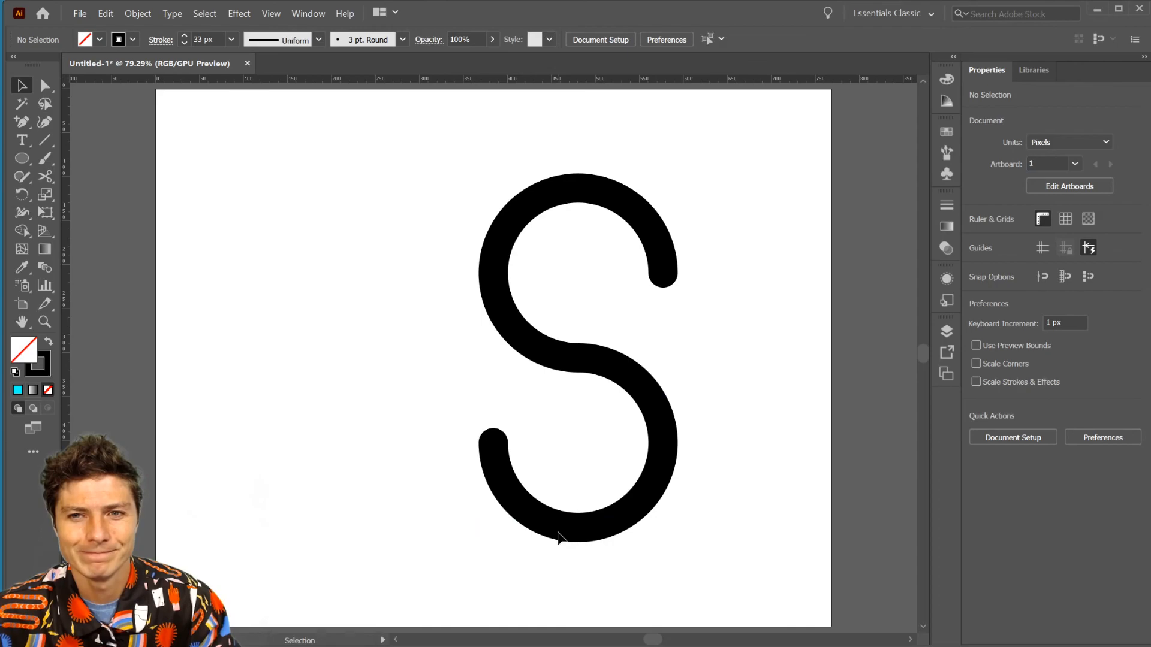